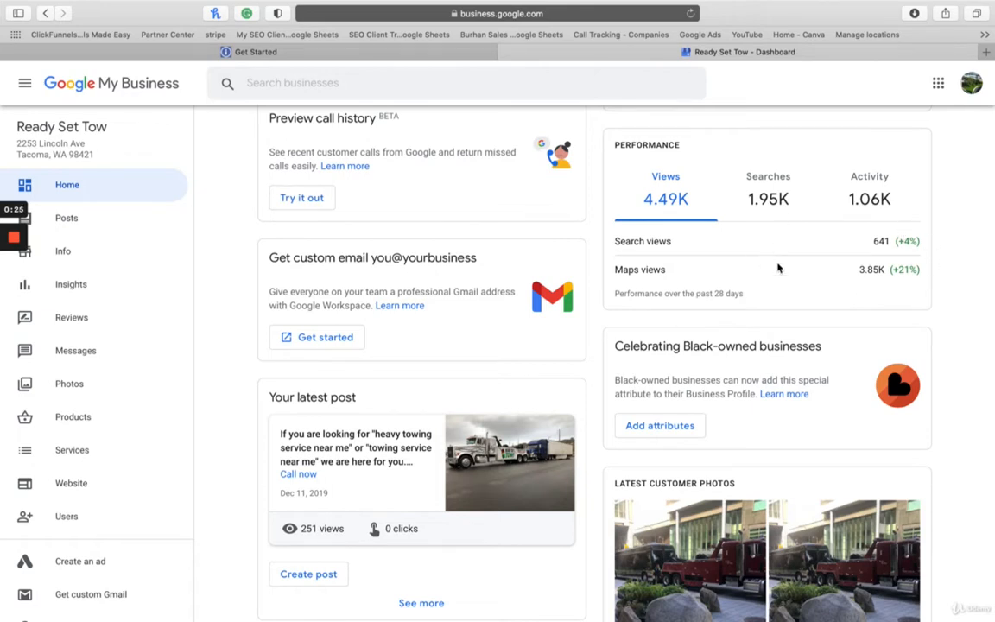
Examine the Ready Set Tow Insights report, covering customer searches, actions, directions requests, phone calls and photo statistics.
left_click(81, 287)
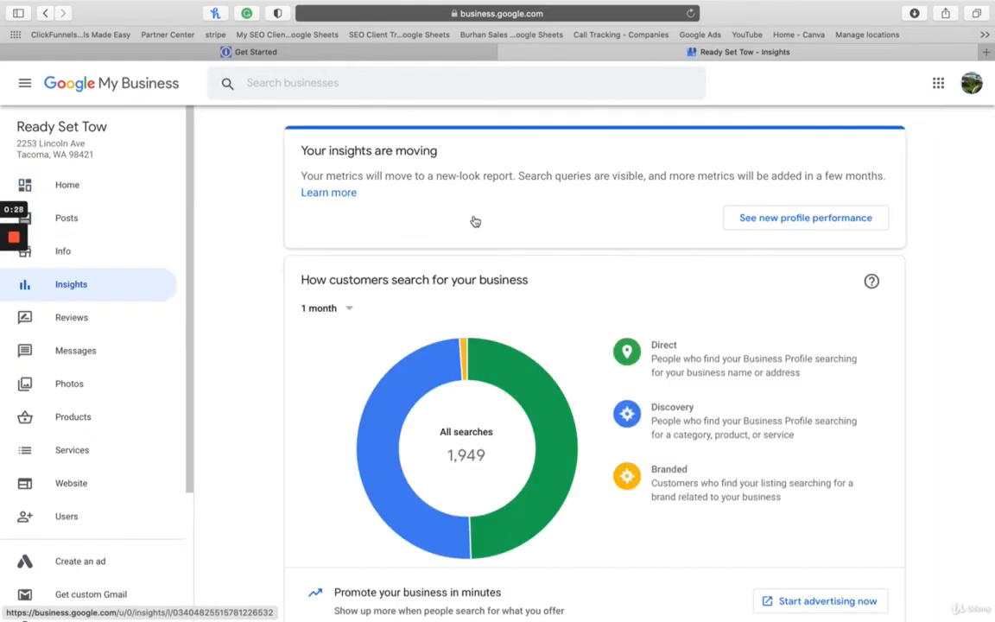
scroll(330, 363, "down", 3)
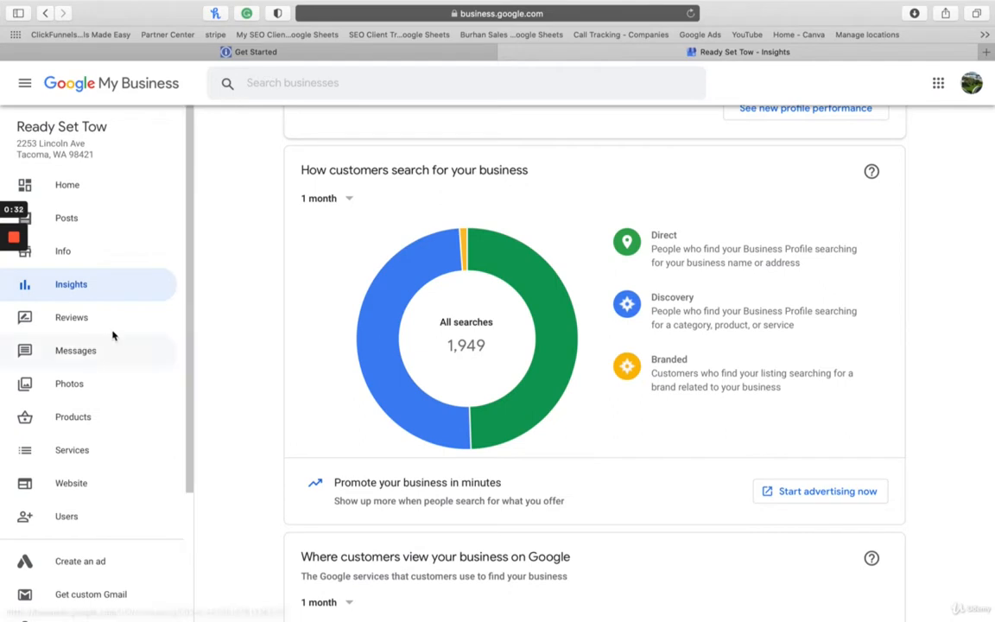
mouse_move(412, 289)
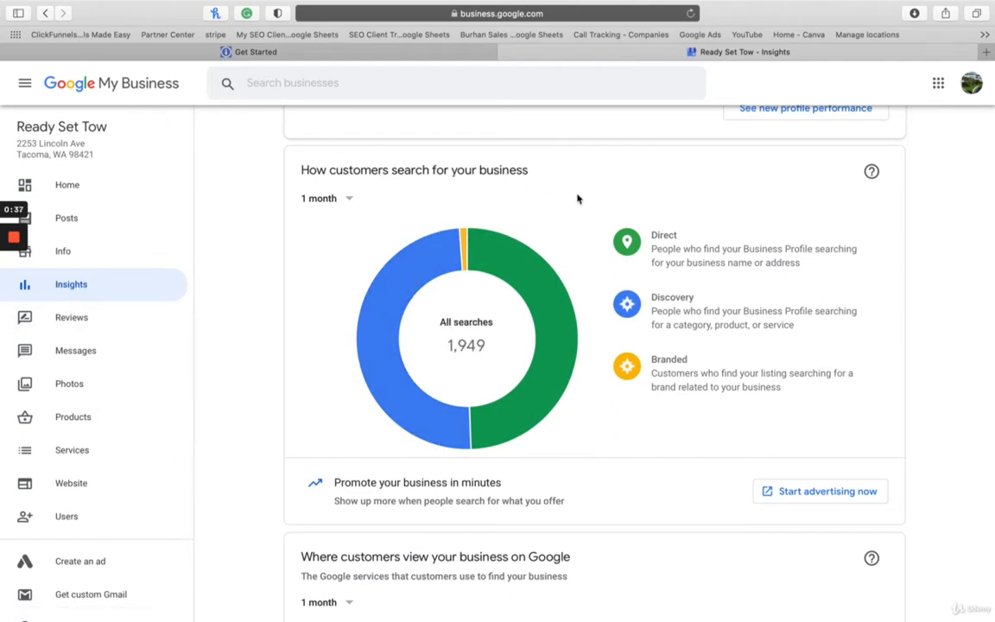
scroll(593, 307, "down", 6)
scroll(593, 307, "down", 10)
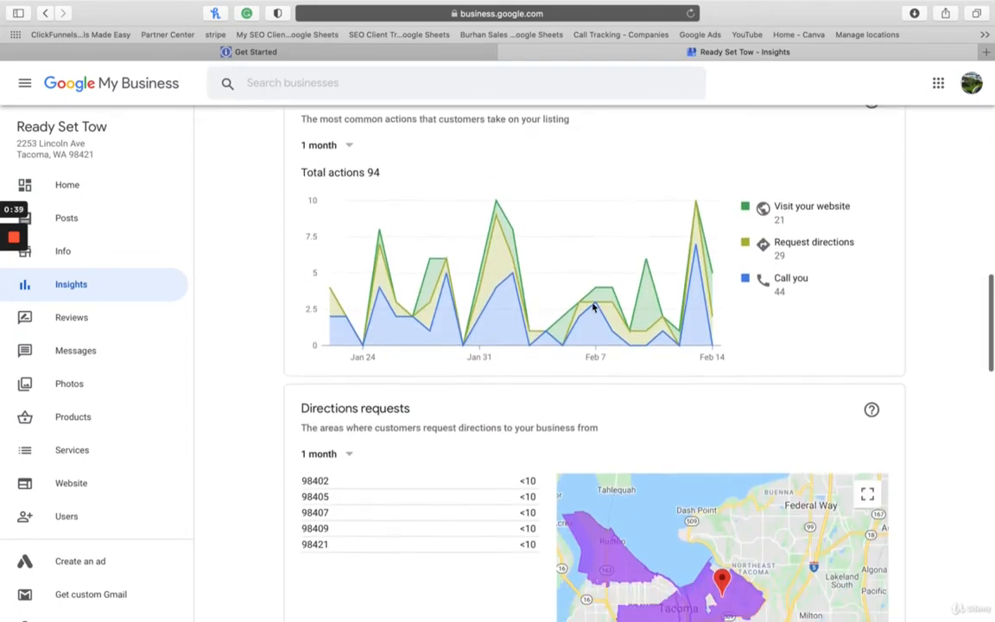
scroll(593, 302, "up", 2)
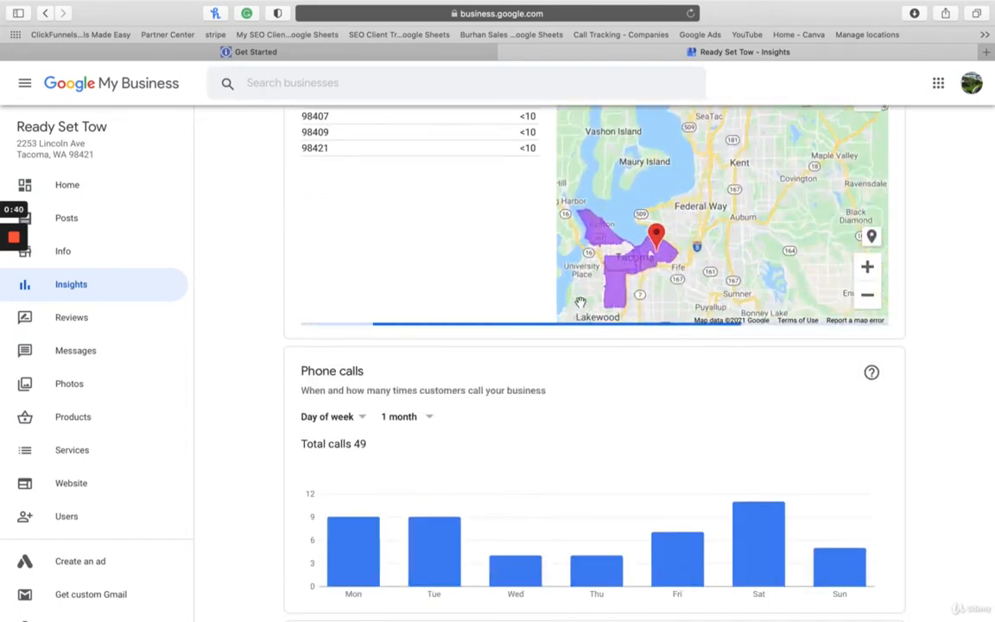
scroll(471, 308, "down", 10)
scroll(471, 314, "down", 3)
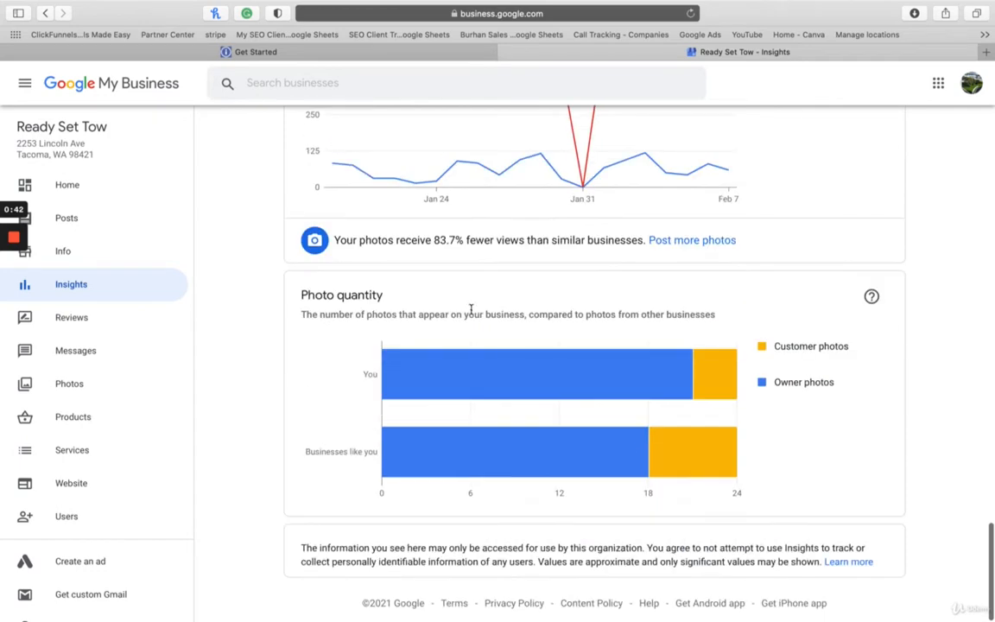
scroll(471, 311, "up", 20)
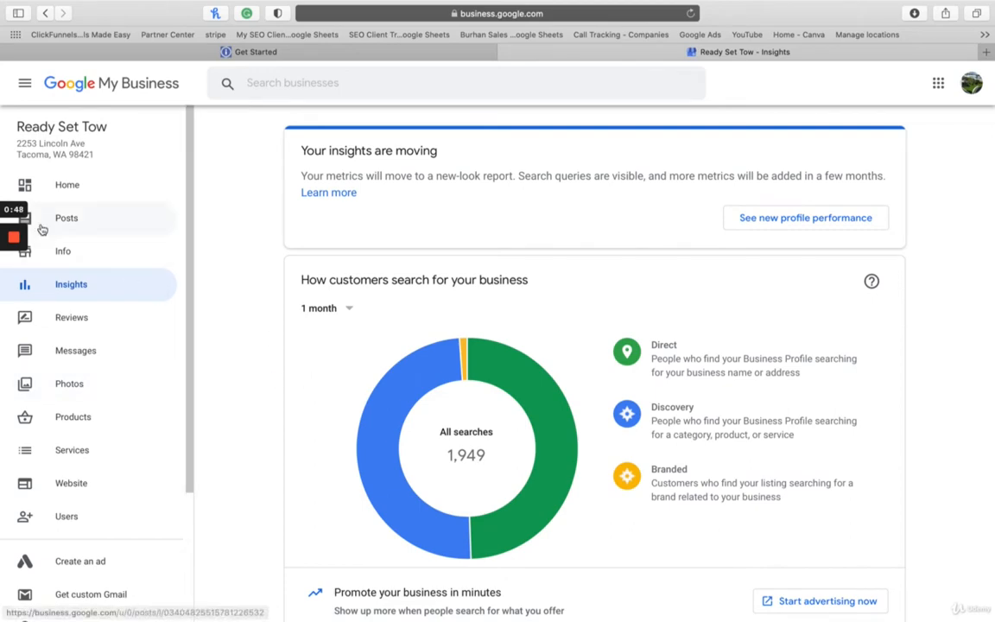
Open the business information page and look through all of its profile fields.
left_click(67, 253)
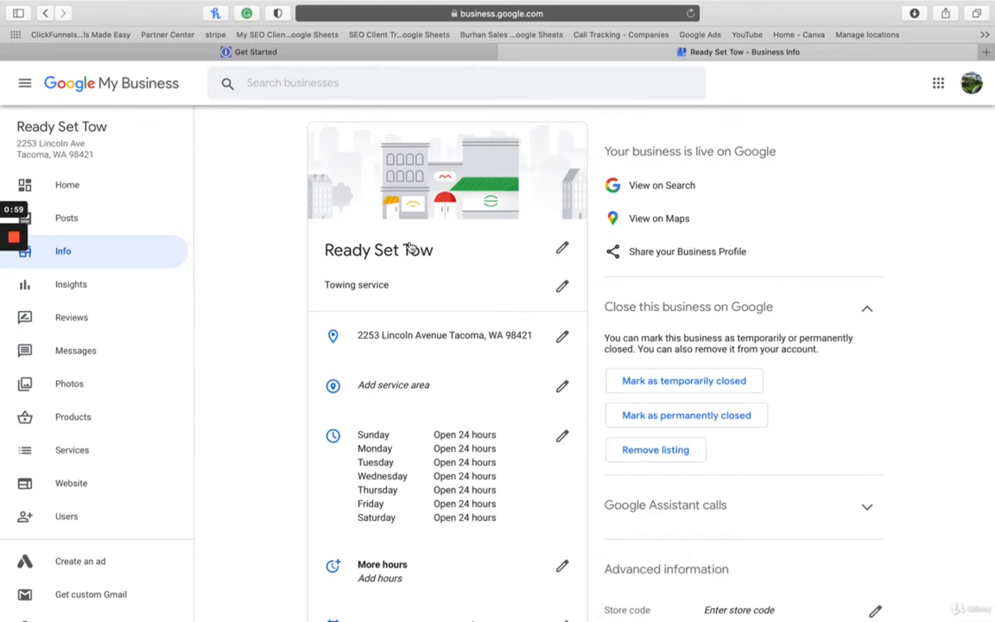
scroll(409, 245, "down", 15)
scroll(409, 245, "up", 15)
Try extending the business name to "Ready Set Tow car towing Seattle".
left_click(422, 259)
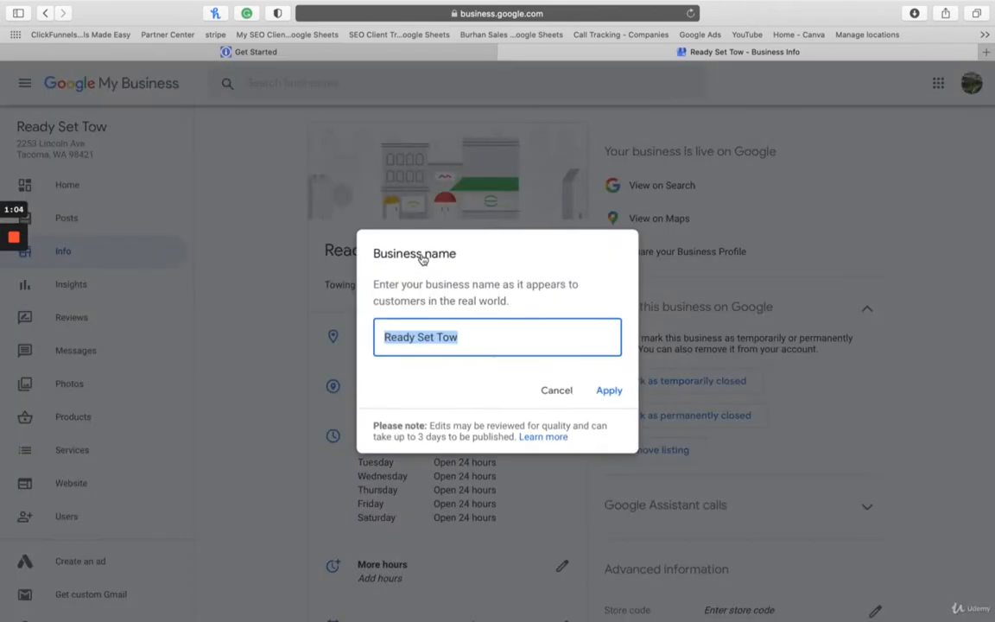
left_click(472, 333)
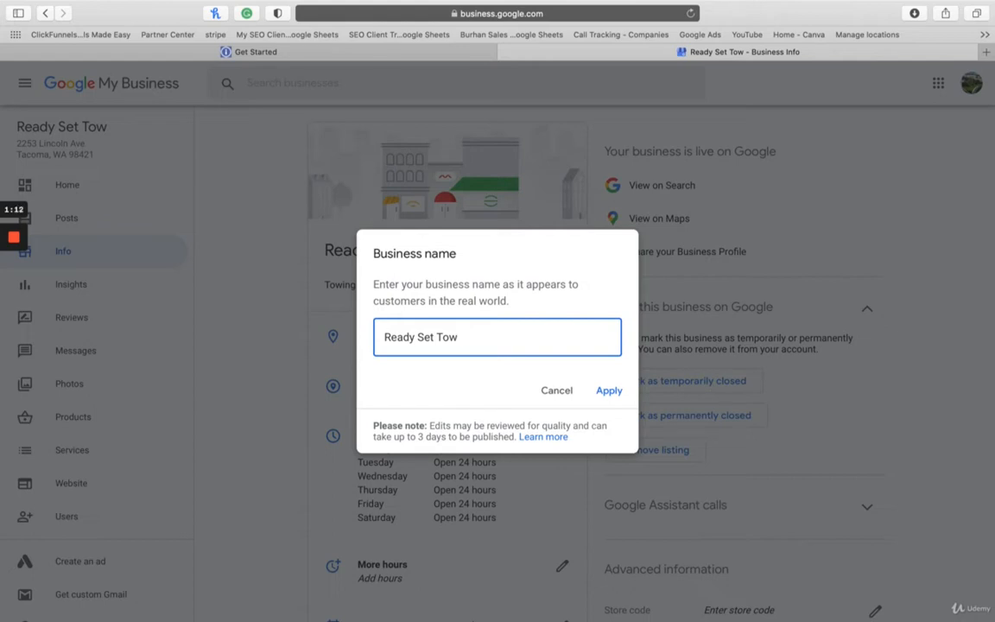
type("car towin")
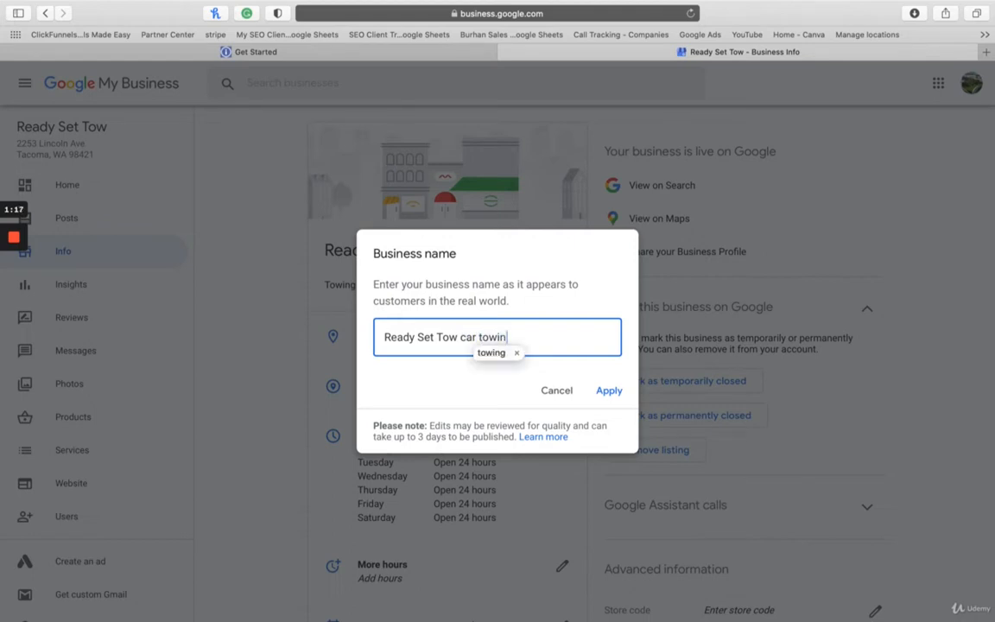
type("g seattl")
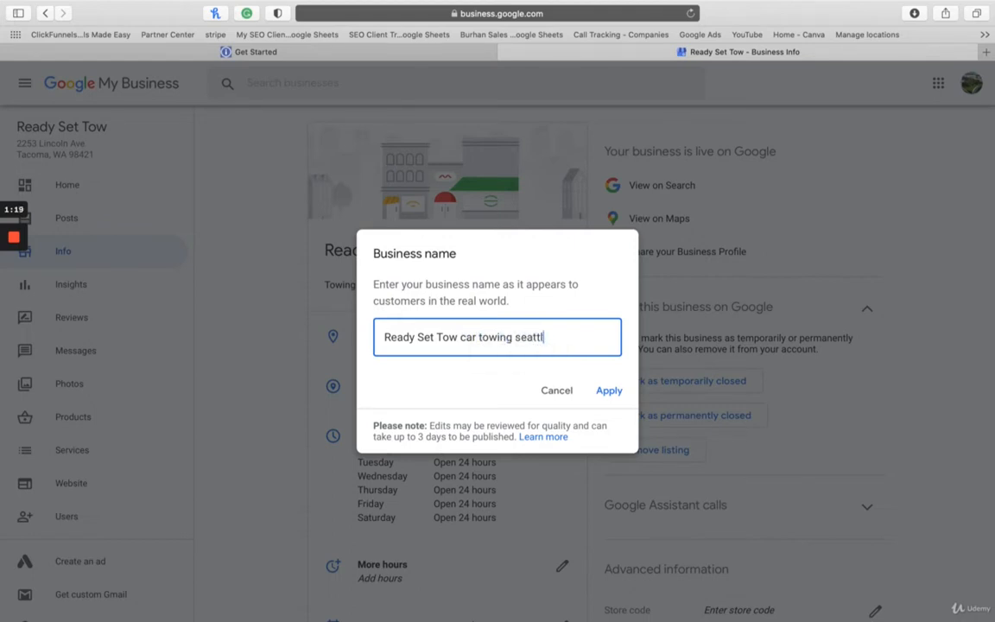
type("e")
Remove "car towing Seattle" from the business name and close the name editor without applying.
double_click(464, 337)
left_click_drag(502, 336, 555, 340)
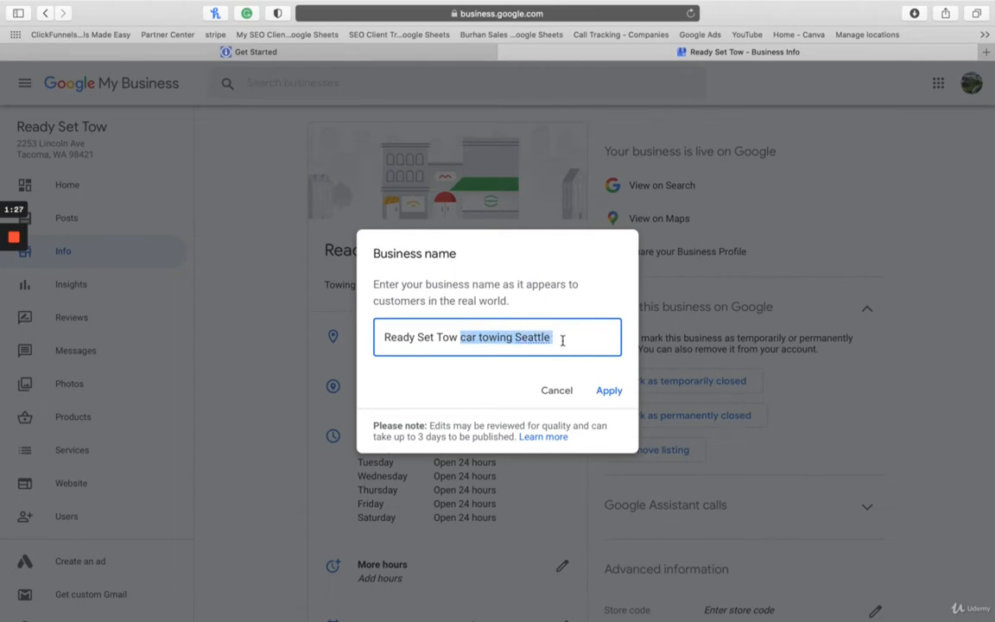
key("BackSpace")
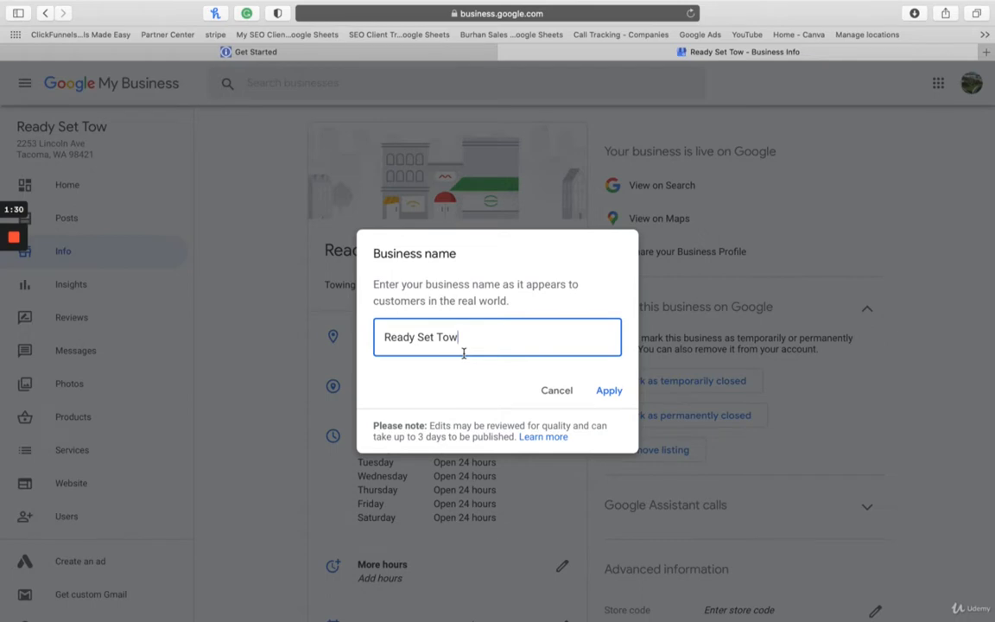
left_click(563, 395)
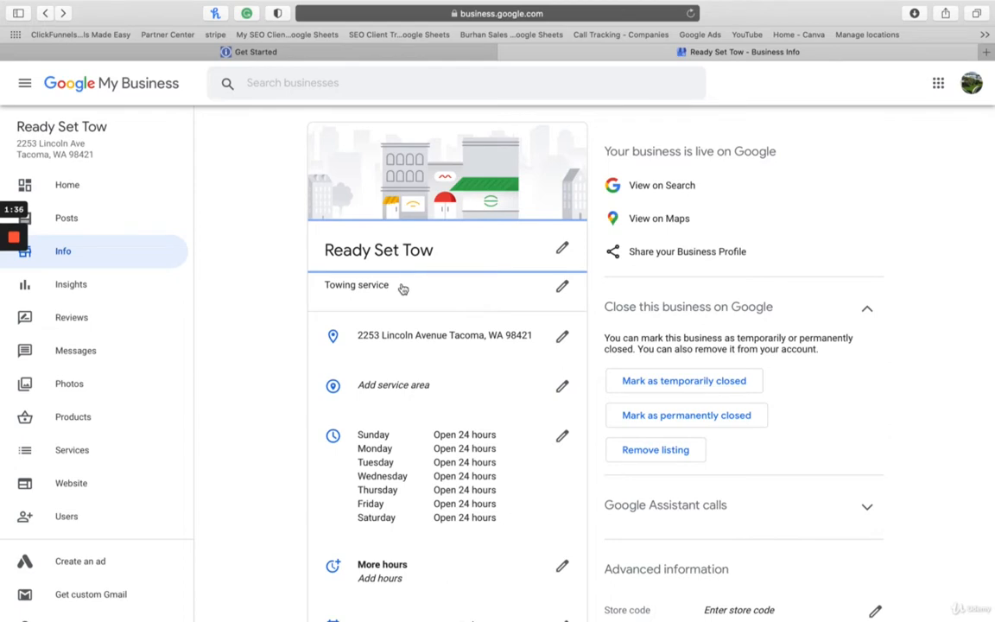
Open the business category settings and examine the suggested options for the Towing service primary category.
left_click(378, 289)
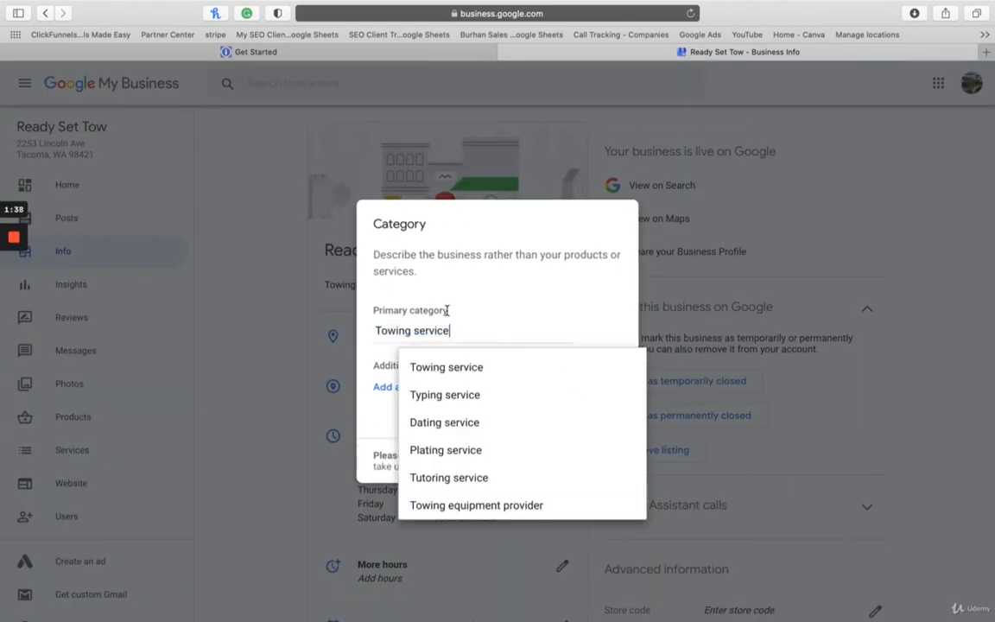
left_click(472, 310)
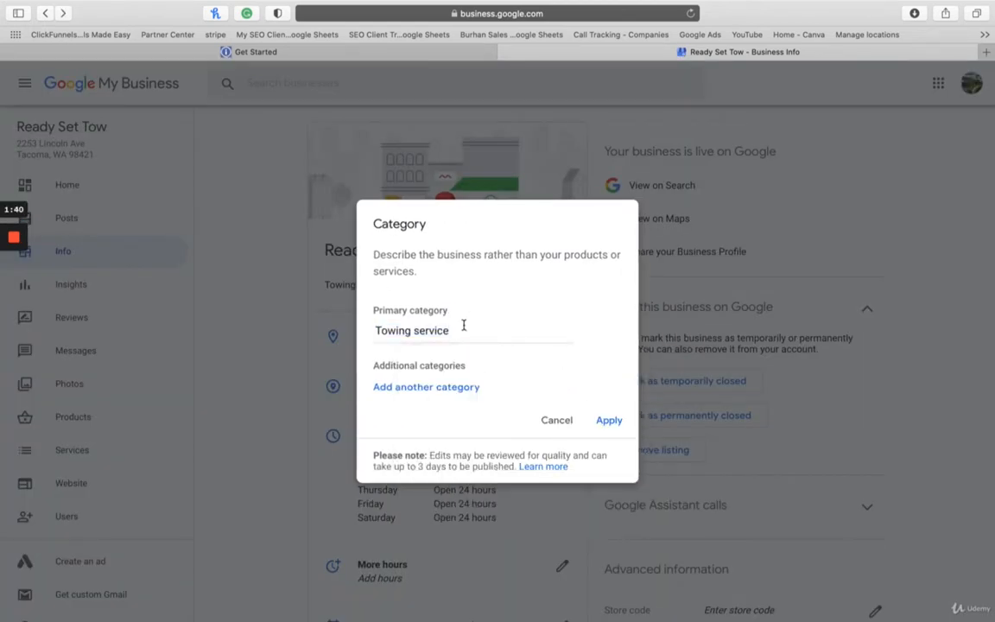
left_click(460, 330)
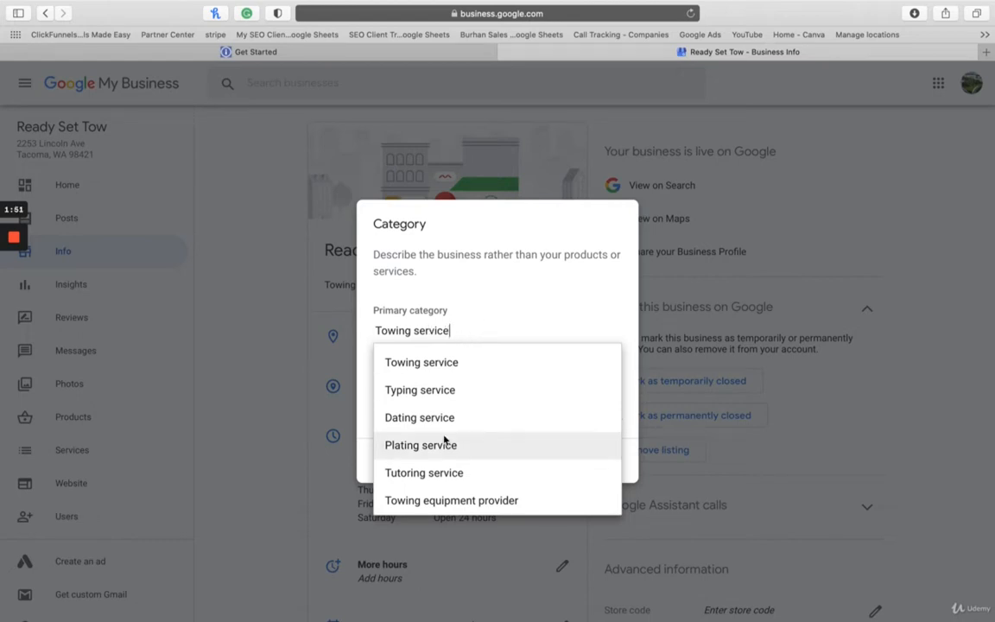
scroll(444, 439, "down", 1)
scroll(444, 438, "up", 1)
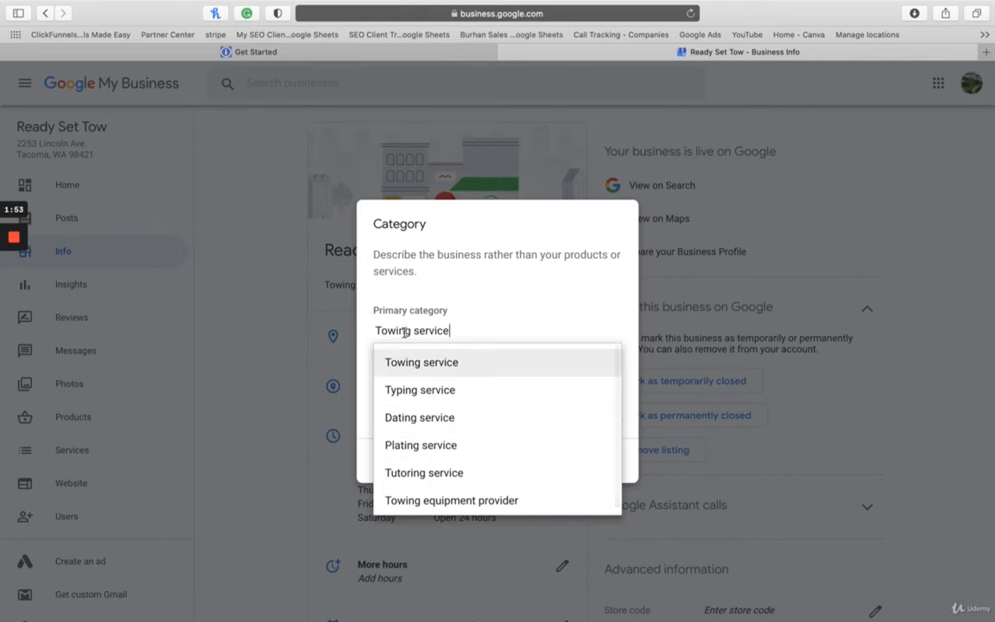
scroll(468, 437, "down", 1)
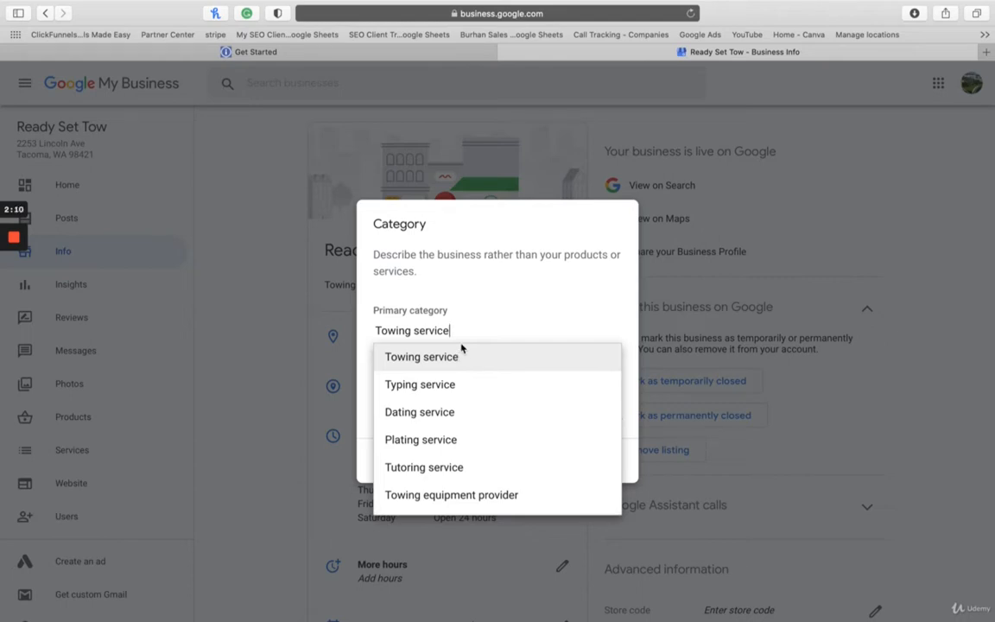
left_click(464, 350)
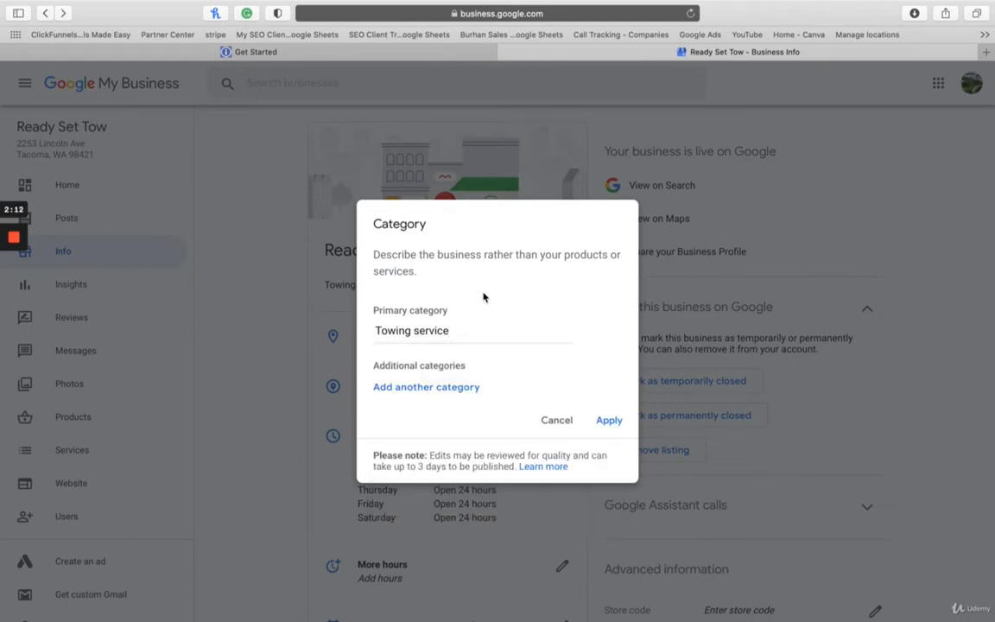
Start an additional category, look up the suggestions for "tow", and clear the entry.
left_click(437, 389)
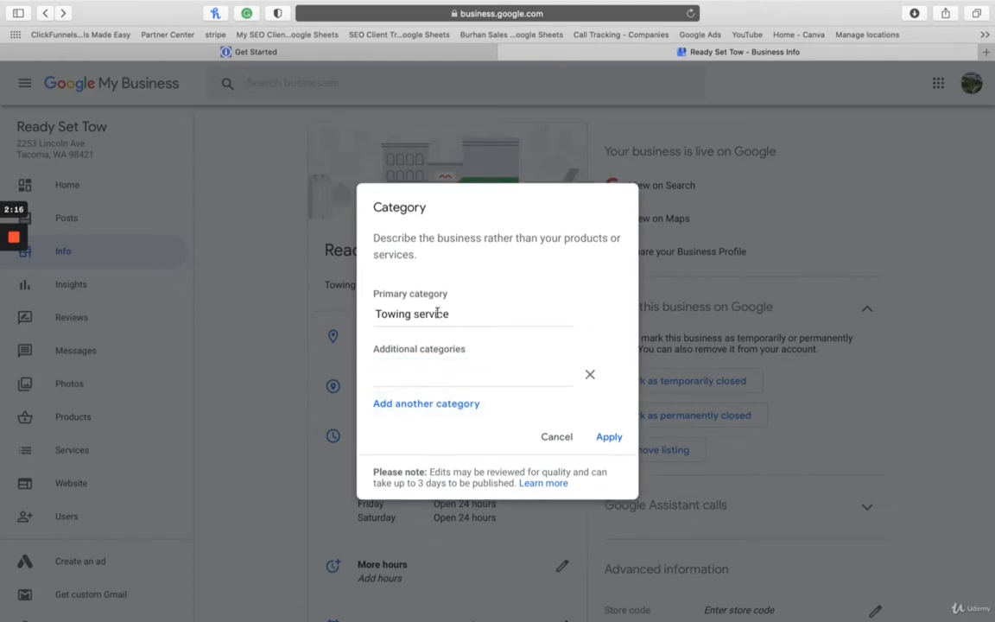
left_click(430, 375)
type("tow")
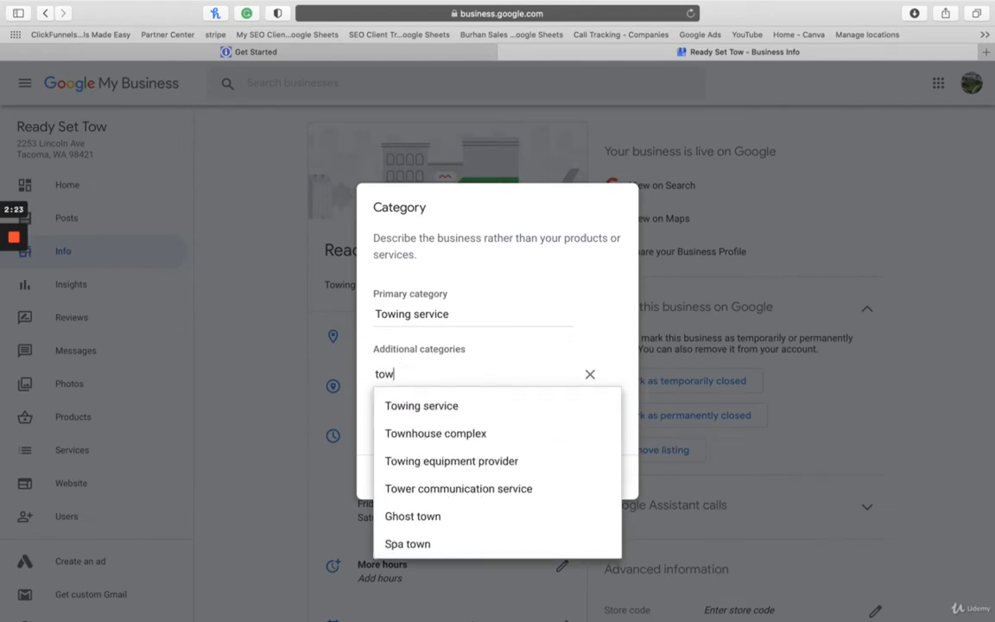
double_click(409, 367)
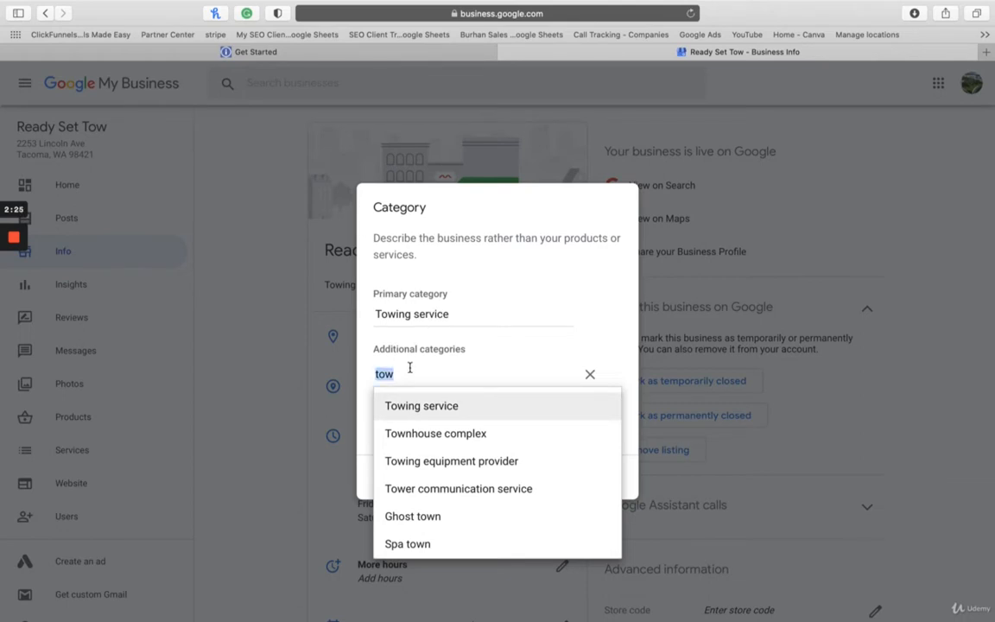
key("BackSpace")
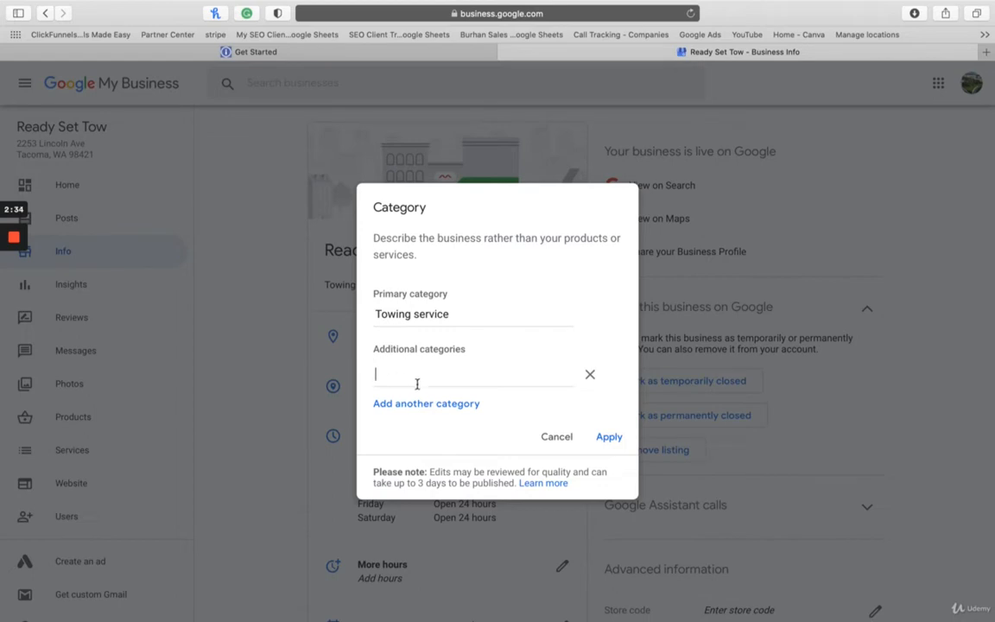
Look up additional category suggestions for "family law" and clear the entry.
type("fsmi")
key("BackSpace")
key("BackSpace")
key("BackSpace")
type("amily ")
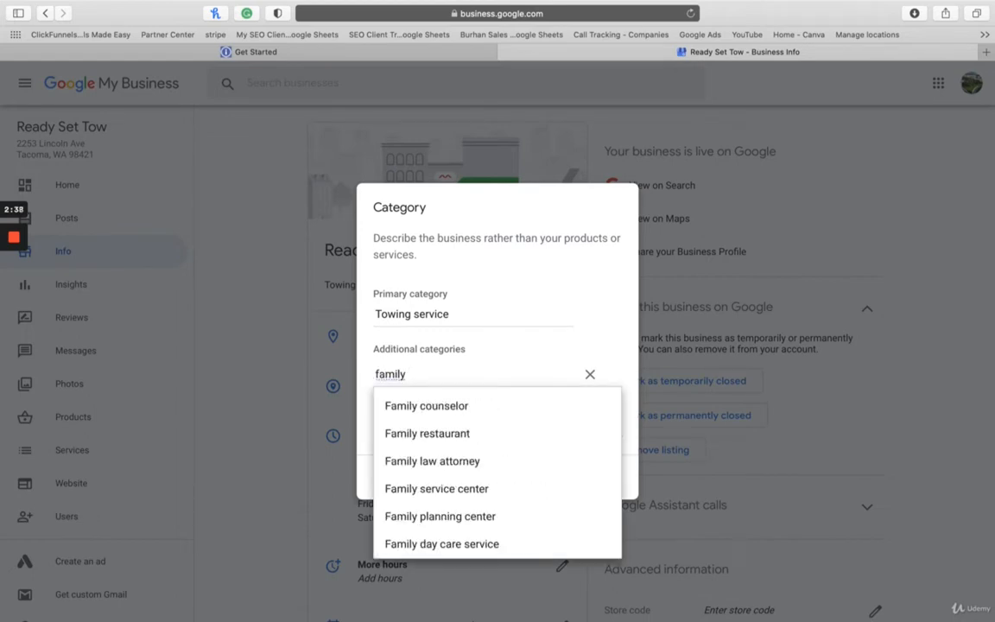
type("law")
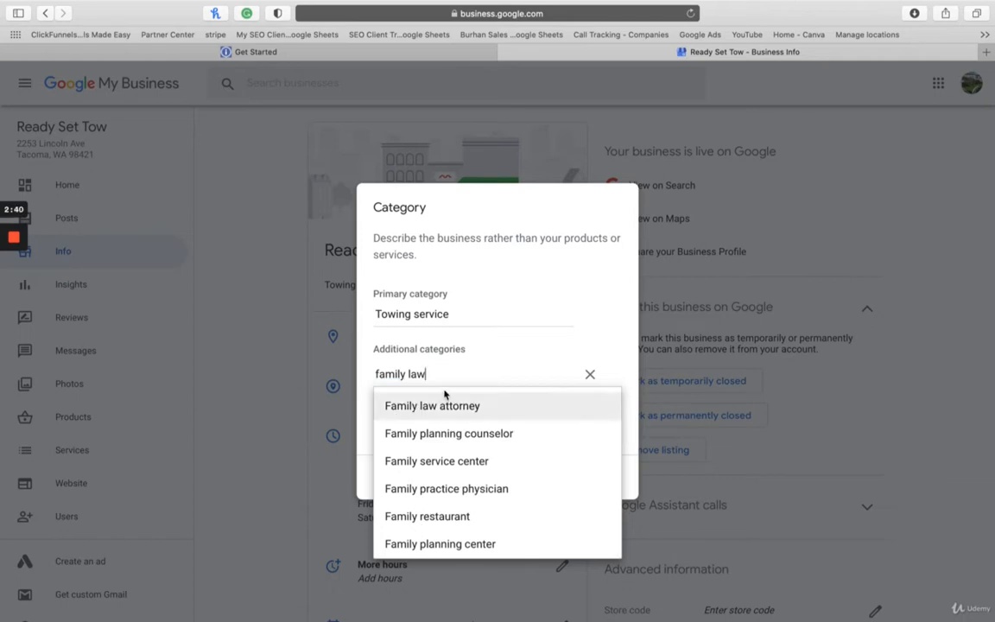
key("BackSpace")
key("BackSpace")
key("BackSpace")
key("BackSpace")
key("BackSpace")
key("BackSpace")
key("BackSpace")
key("BackSpace")
key("BackSpace")
key("BackSpace")
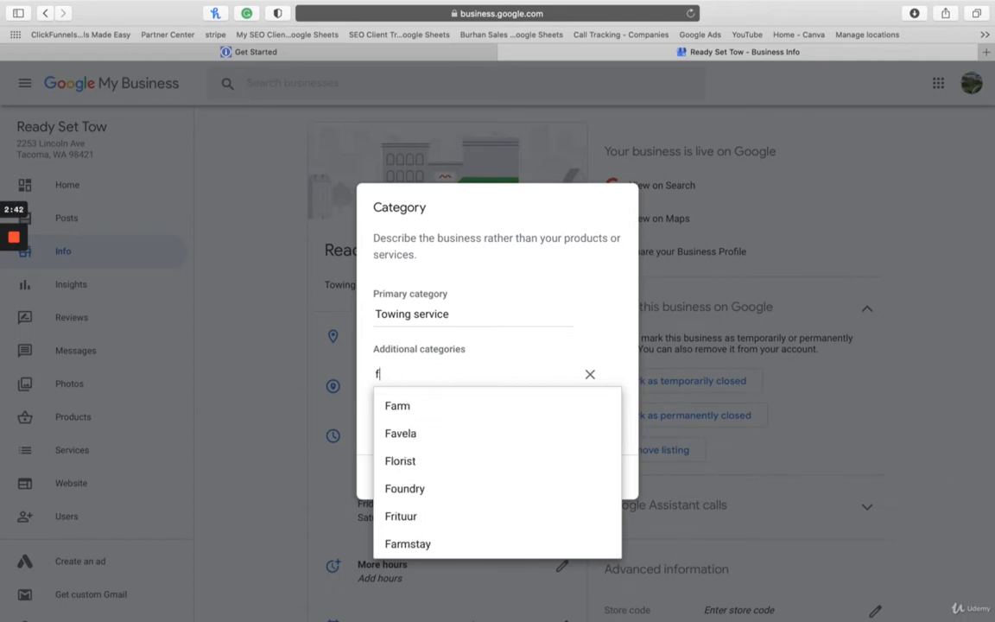
Look up additional category suggestions for "attorne" and clear the entry.
type("attorn")
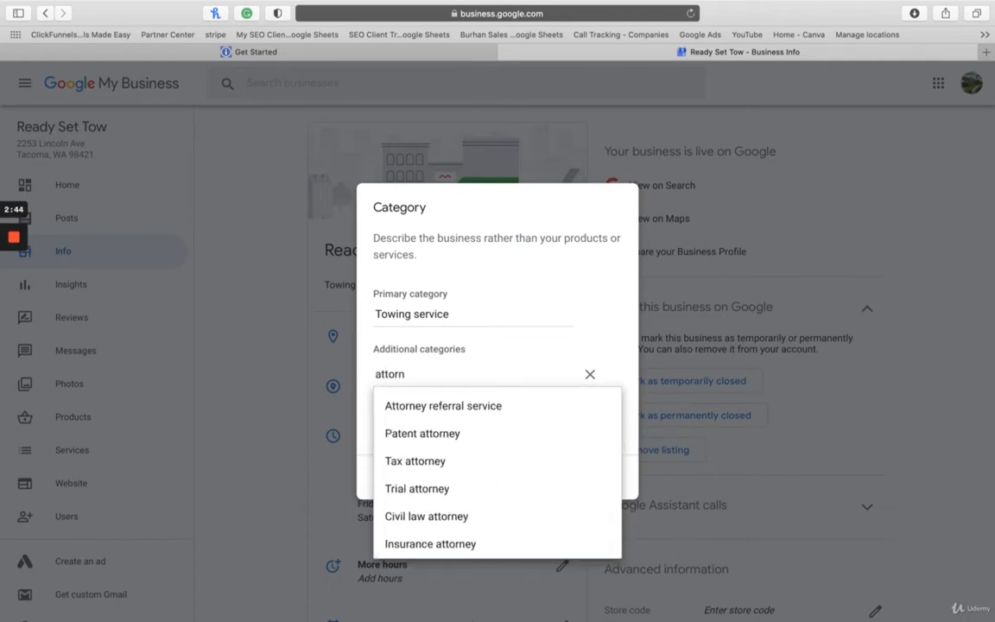
type("e")
key("BackSpace")
key("BackSpace")
key("BackSpace")
key("BackSpace")
key("BackSpace")
key("BackSpace")
key("BackSpace")
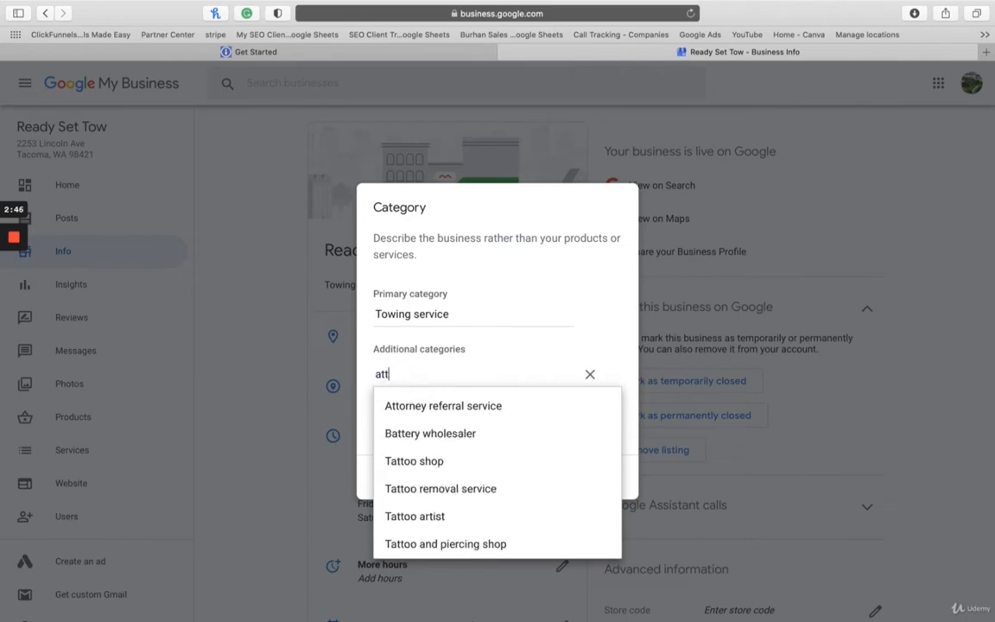
Look up additional category suggestions for "law firm" and clear the entry.
type("law firm")
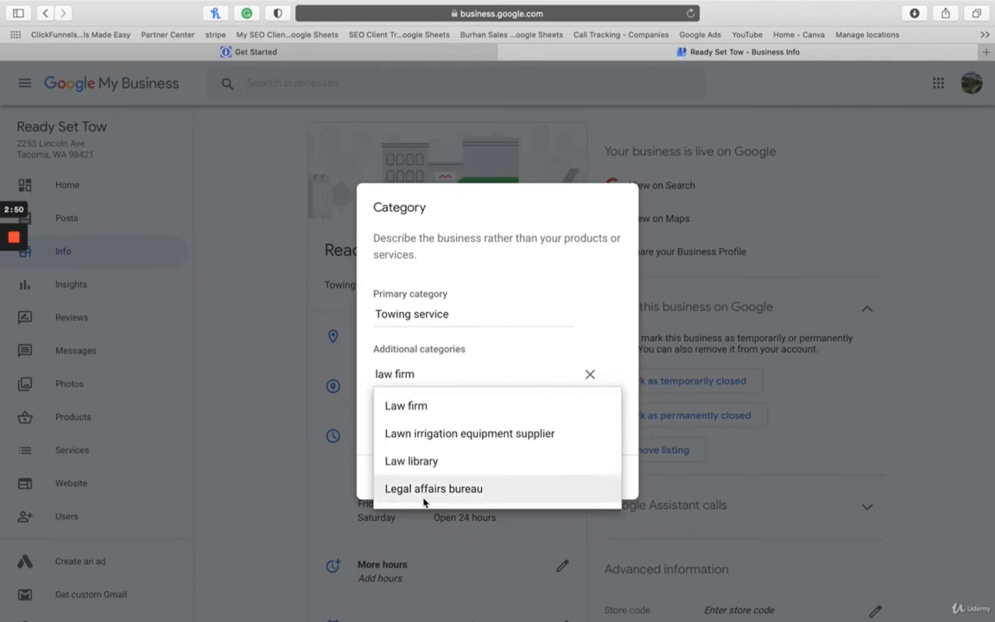
key("BackSpace")
key("BackSpace")
key("BackSpace")
key("BackSpace")
key("BackSpace")
key("BackSpace")
key("BackSpace")
key("BackSpace")
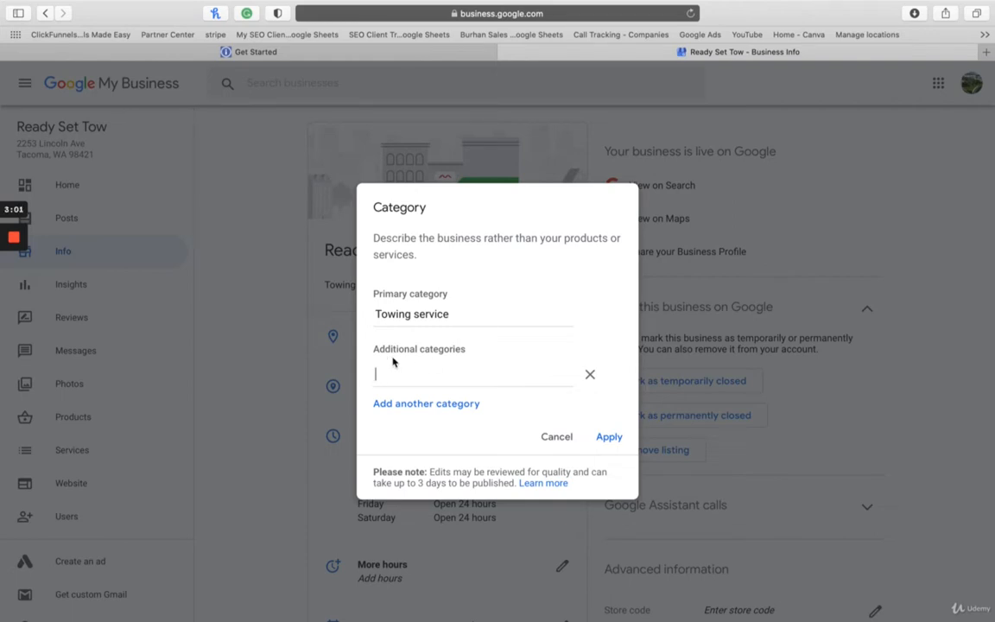
Look up additional category suggestions for "mortage", remove that category row, and close the category settings without applying.
type("mortage")
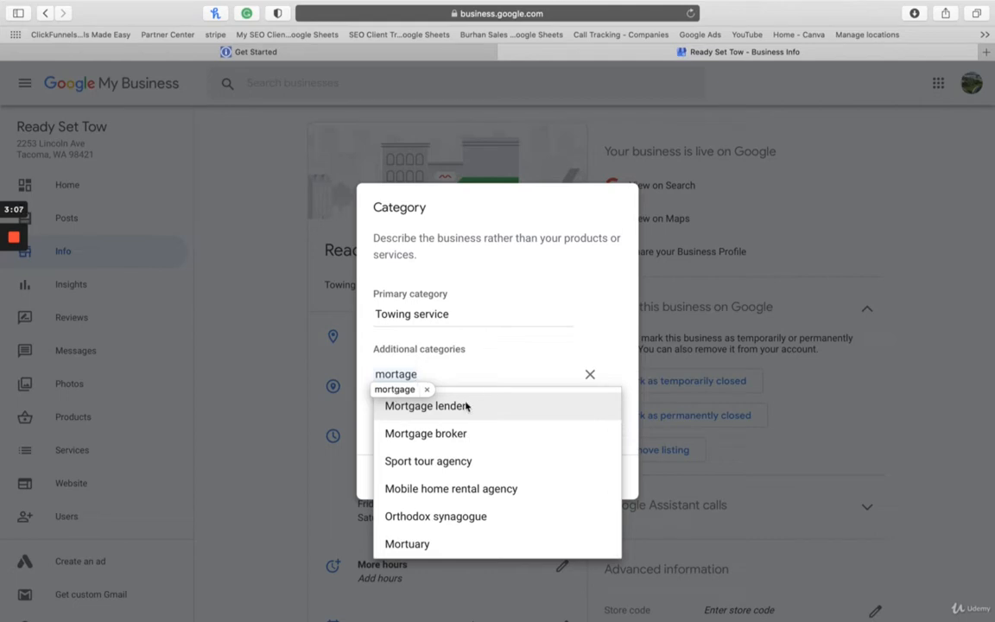
left_click(590, 373)
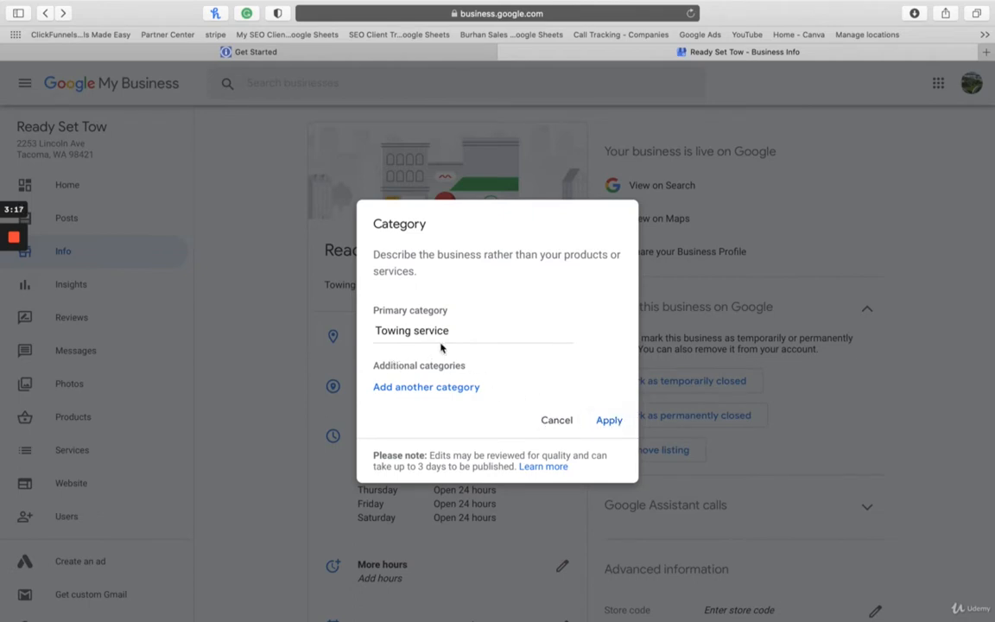
left_click(556, 420)
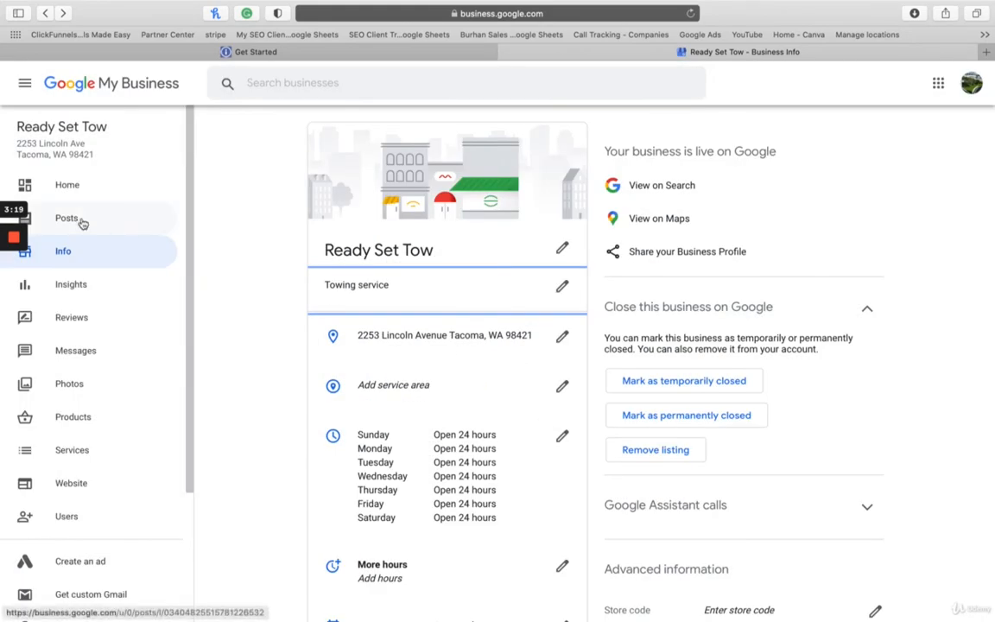
mouse_move(14, 242)
left_click(13, 293)
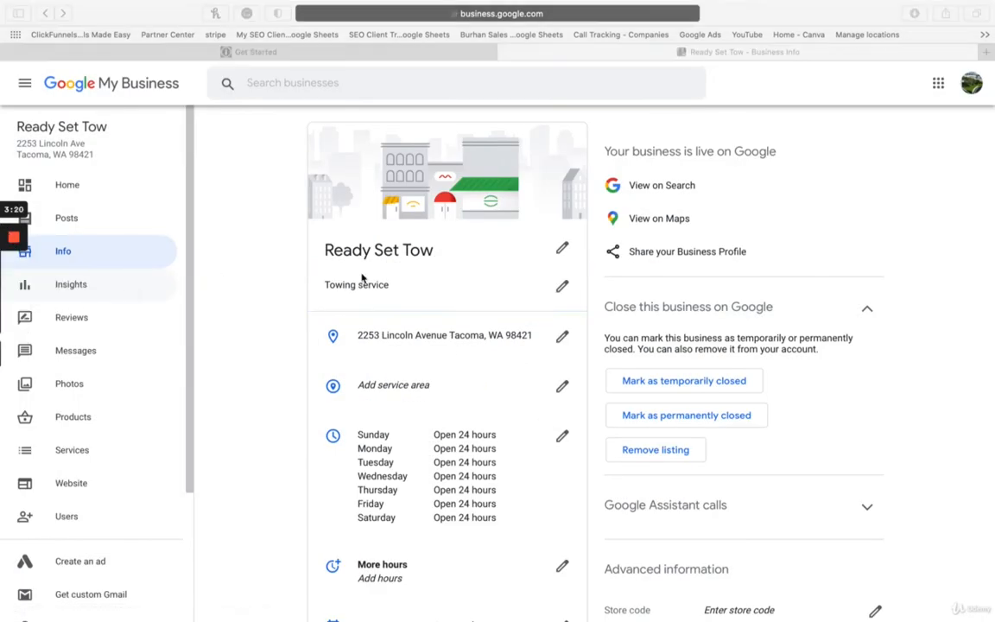
Open the category settings, add an empty additional category row, and close them without applying.
left_click(562, 290)
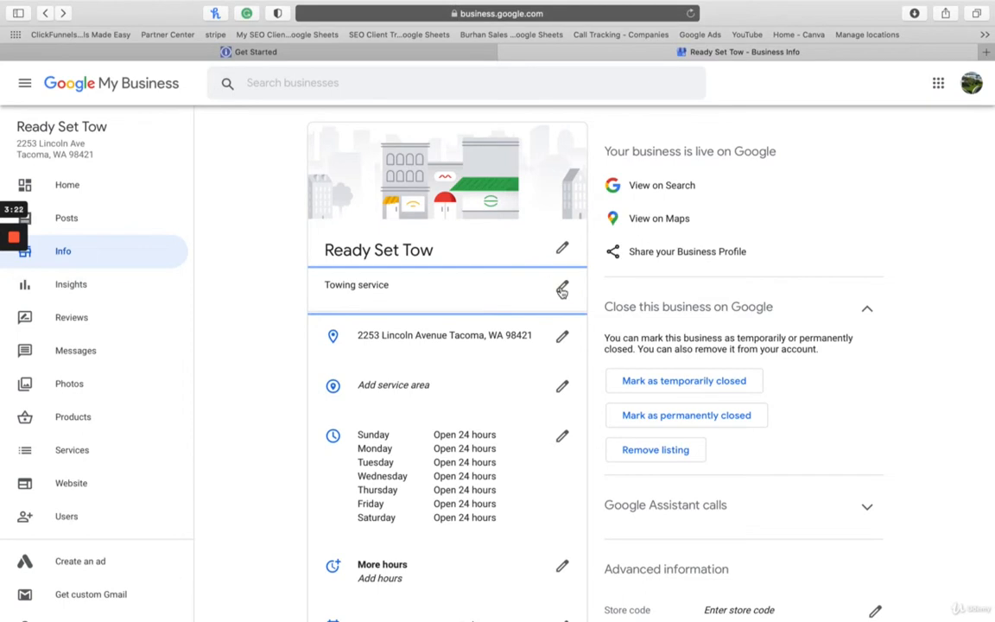
left_click(561, 287)
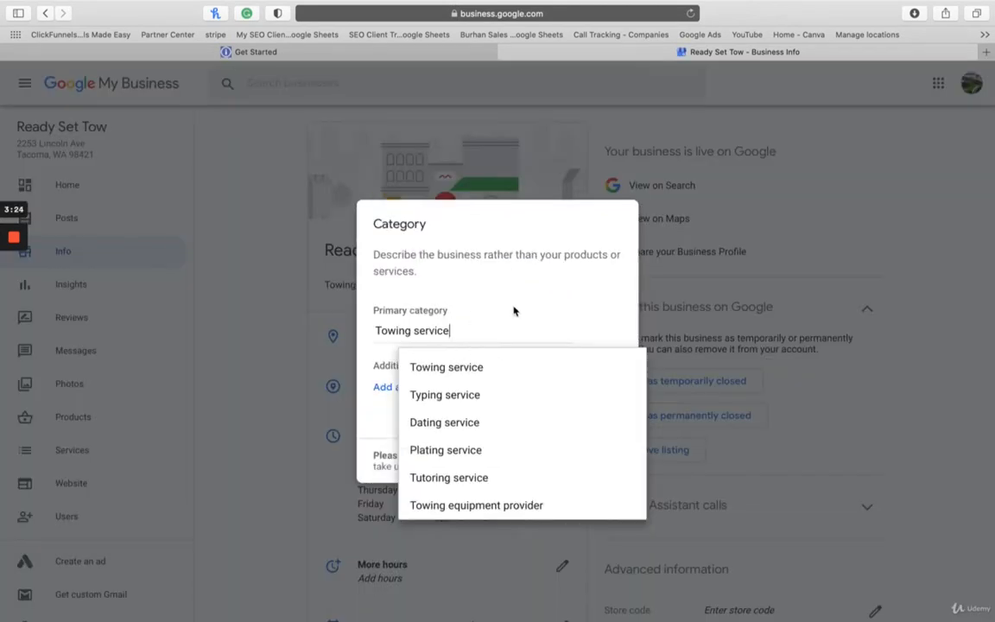
left_click(512, 304)
left_click(422, 387)
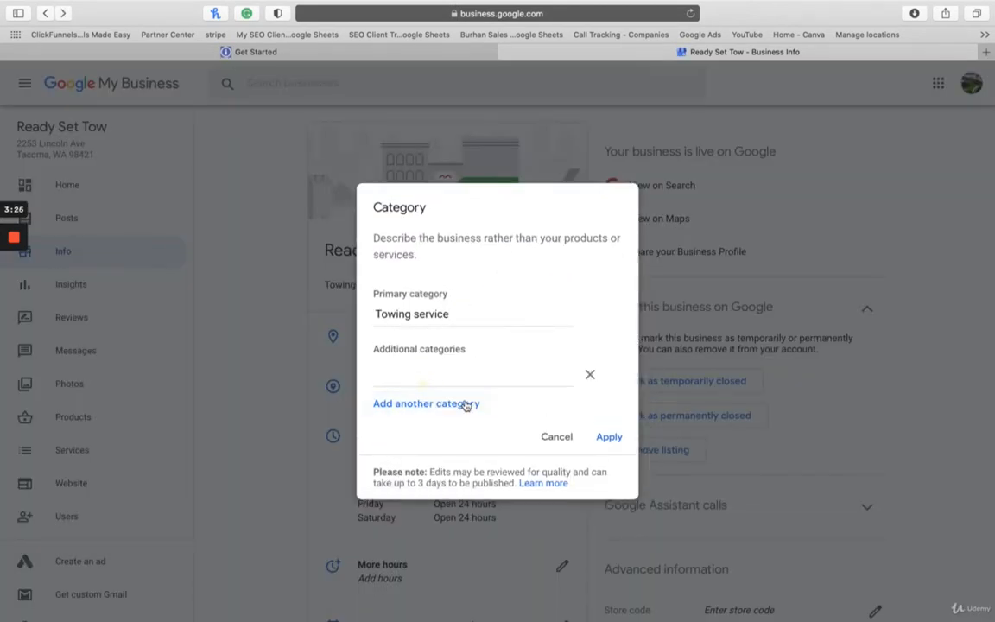
left_click(555, 438)
Open the business location settings, add a second street address line, look over the address fields, and close without applying.
left_click(456, 343)
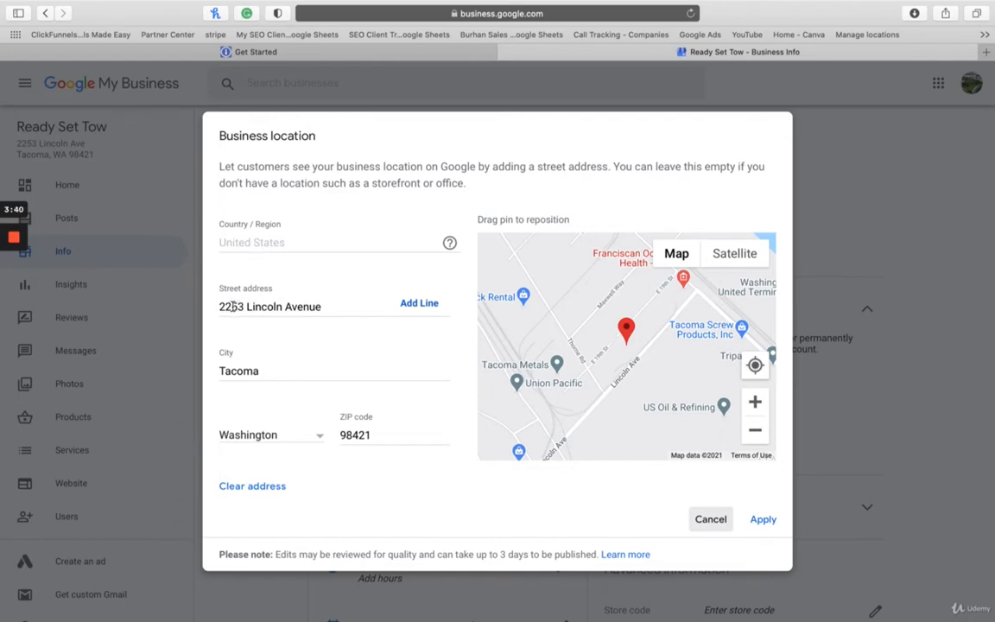
left_click_drag(219, 306, 356, 302)
left_click(420, 303)
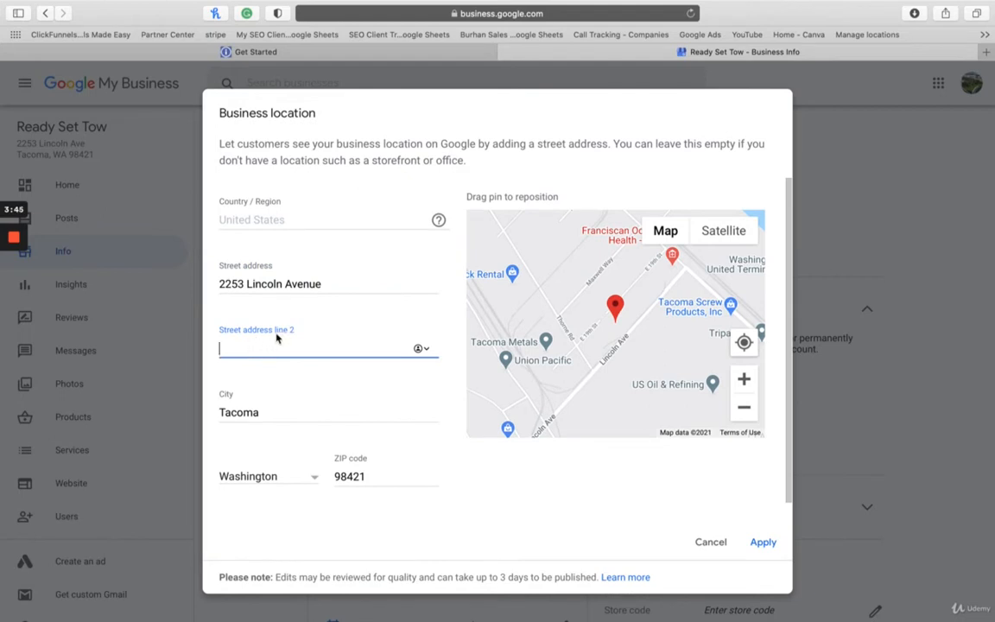
scroll(278, 336, "down", 1)
left_click(287, 313)
scroll(281, 327, "down", 1)
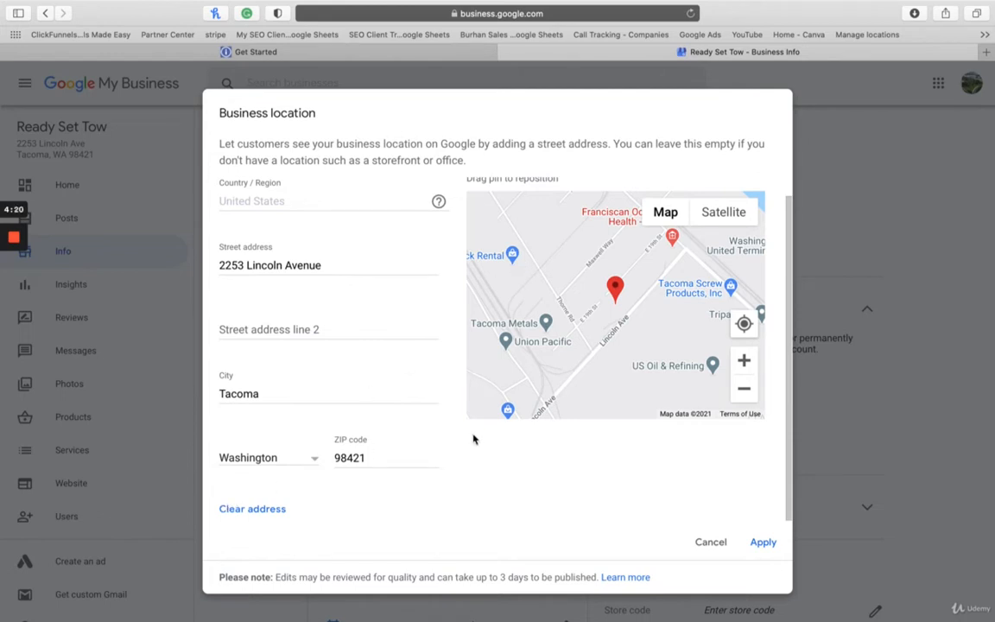
left_click(713, 542)
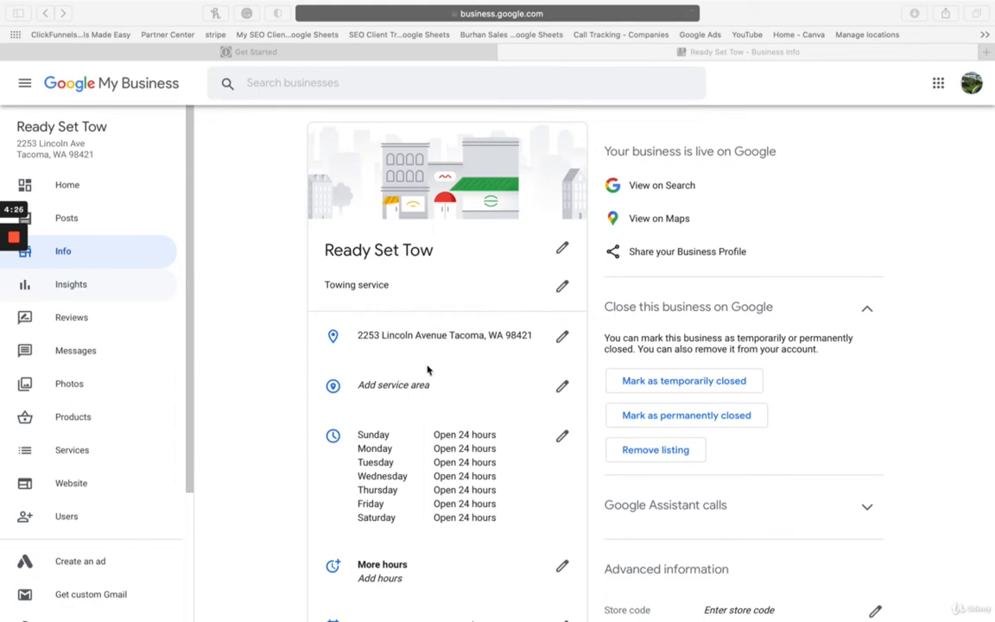
Open the service area settings, look up area suggestions for "usa", and clear the entry.
left_click(412, 390)
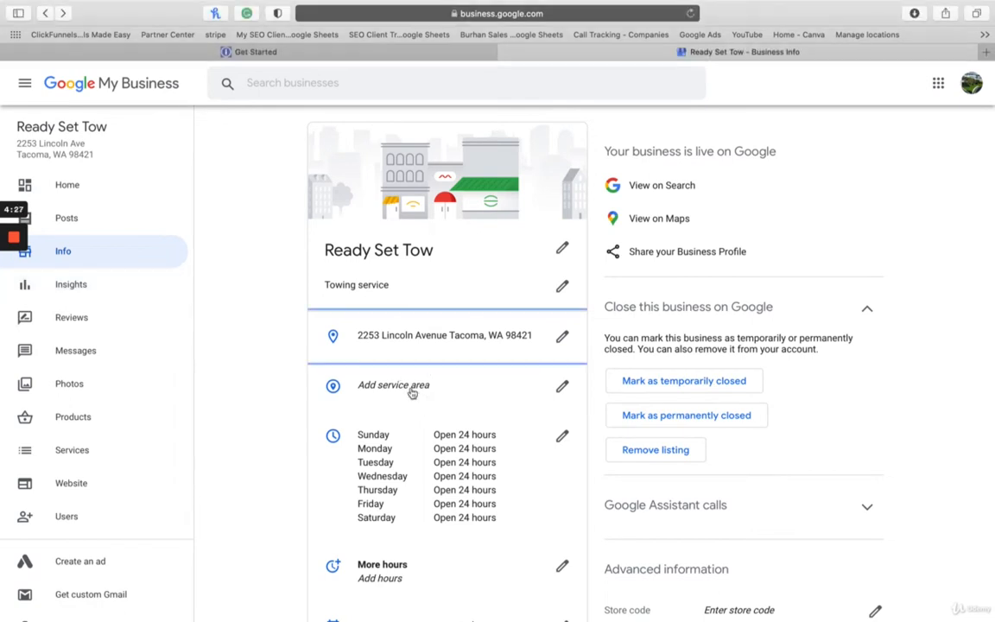
left_click(562, 388)
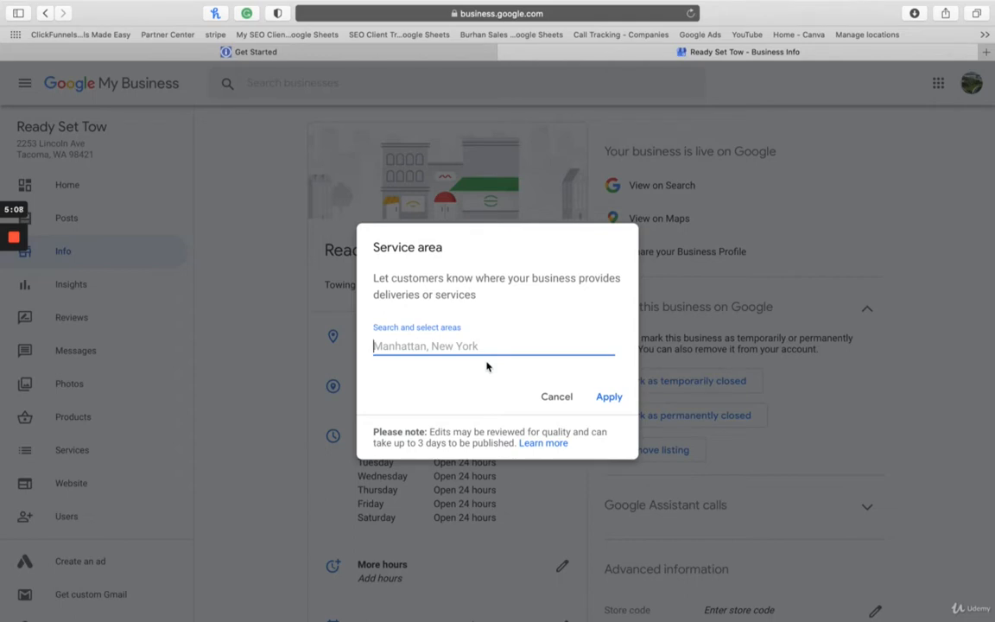
type("usa")
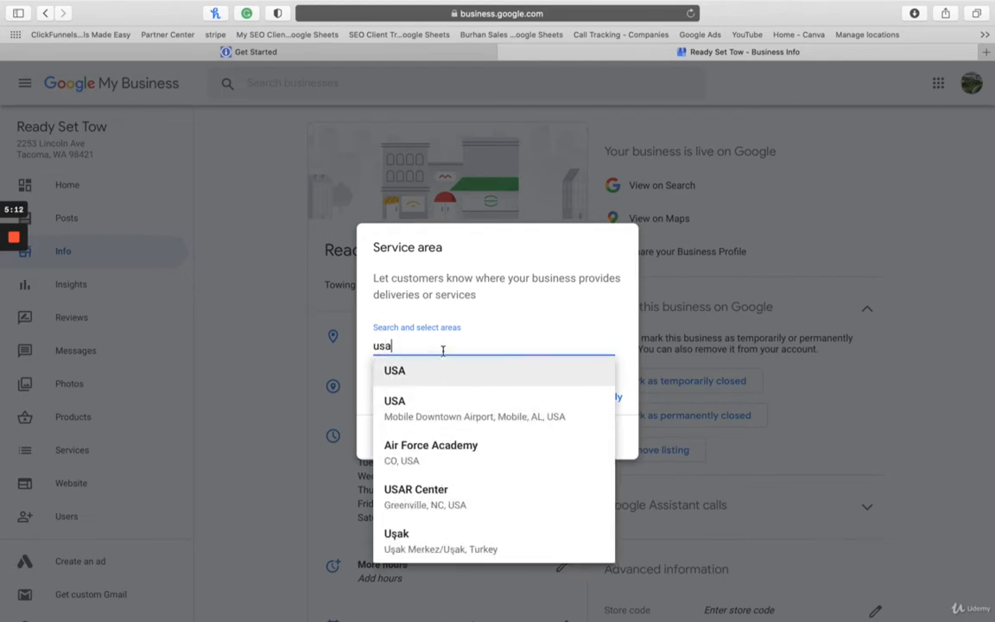
key("BackSpace")
key("BackSpace")
key("BackSpace")
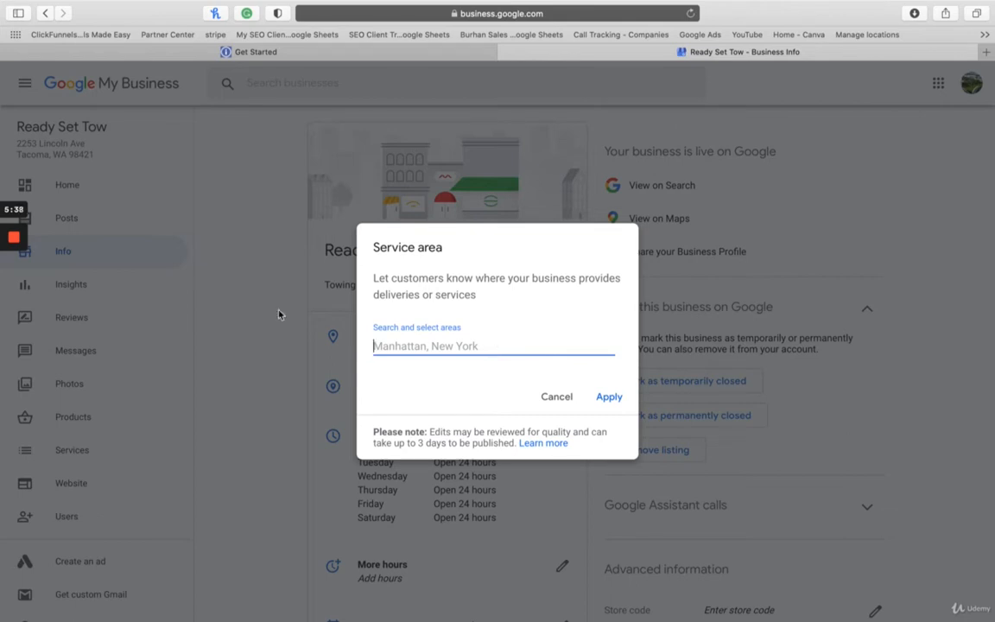
Check the list of Washington service areas from Tacoma through Kent and apply it to the profile.
left_click(15, 293)
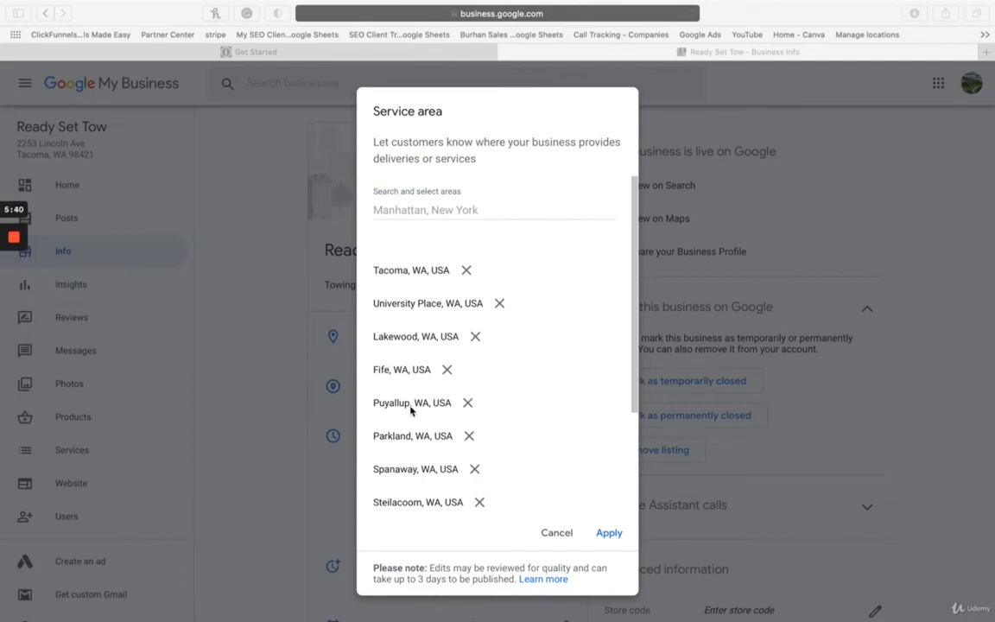
scroll(406, 406, "down", 2)
scroll(411, 411, "down", 3)
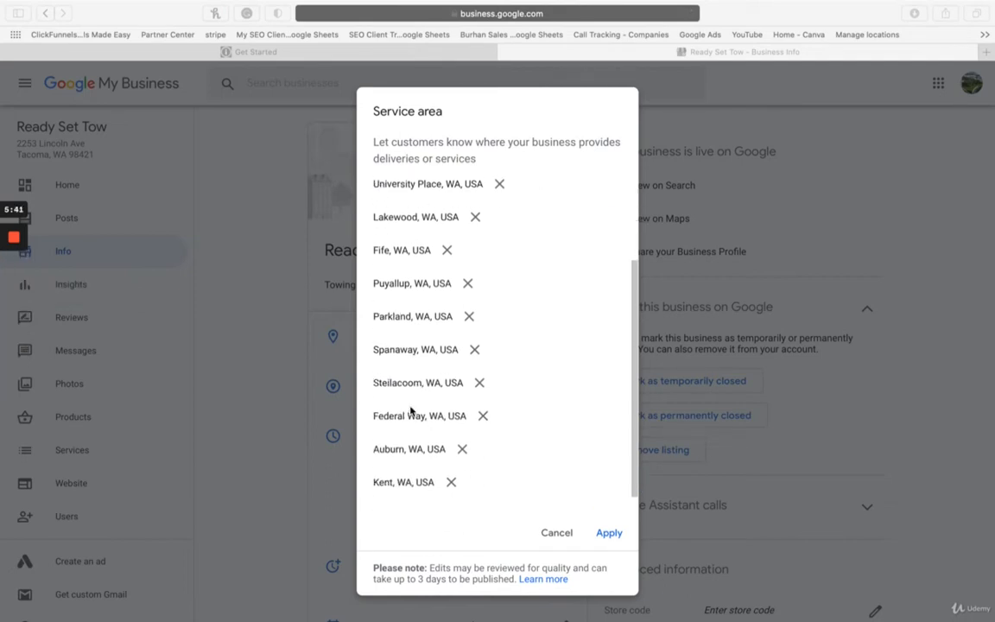
left_click(608, 533)
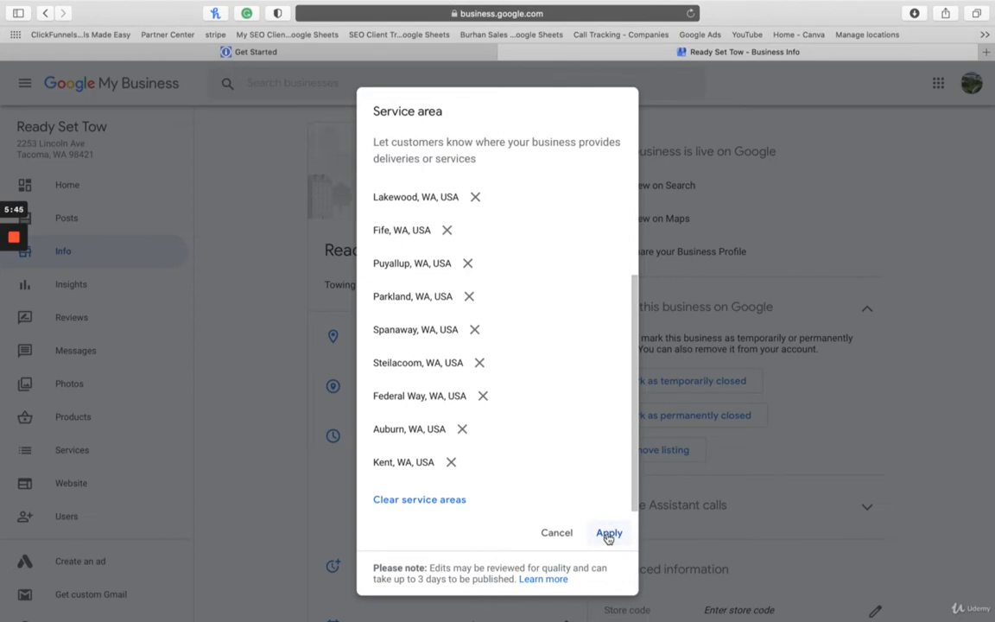
left_click(609, 533)
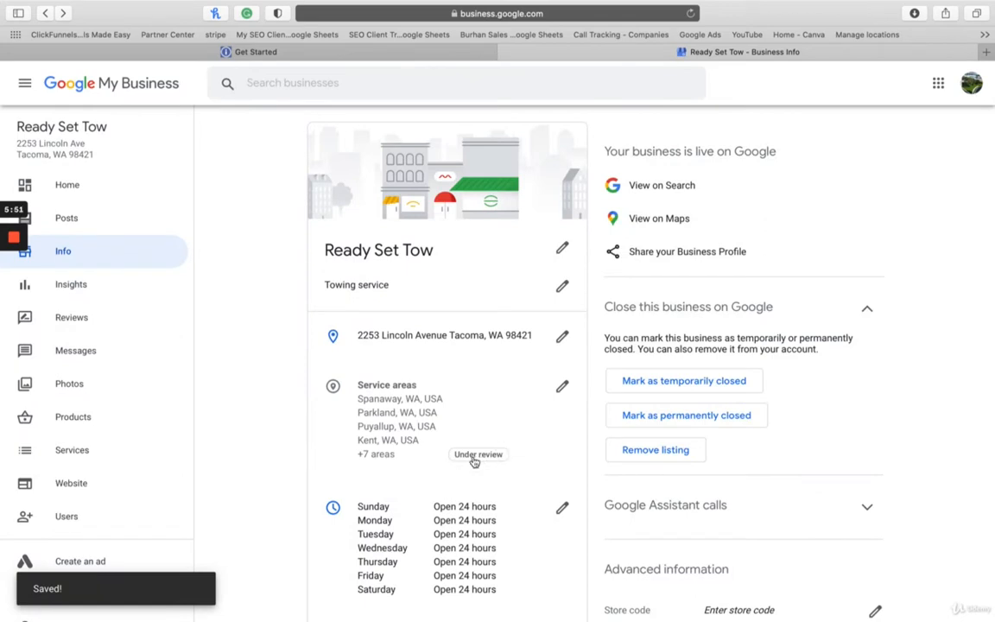
Open the regular business hours, check the opening times set for each weekday, and close without applying.
scroll(462, 456, "down", 1)
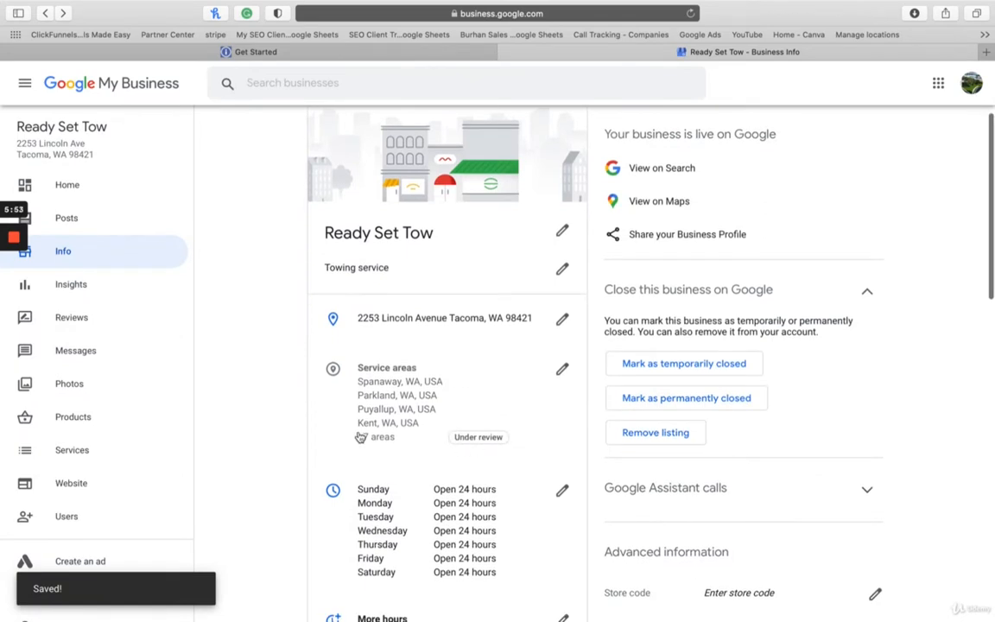
mouse_move(13, 235)
left_click(13, 292)
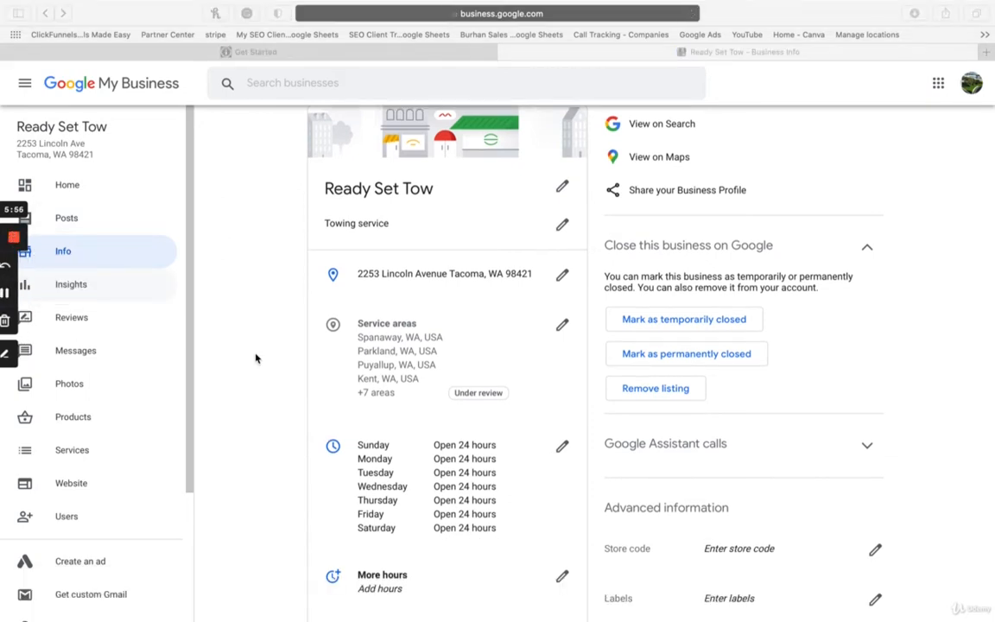
scroll(531, 452, "down", 1)
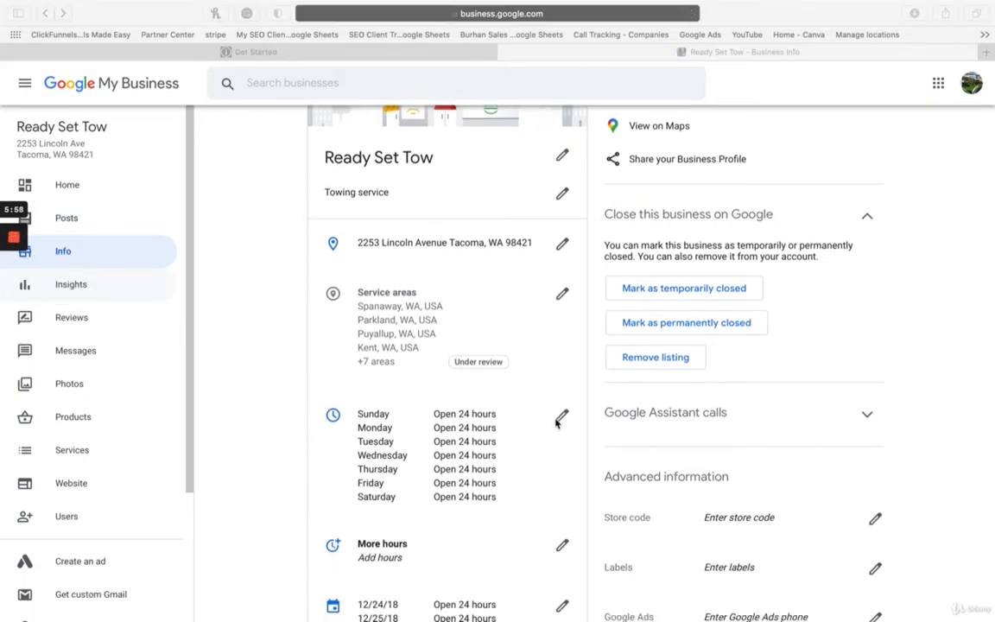
left_click(563, 418)
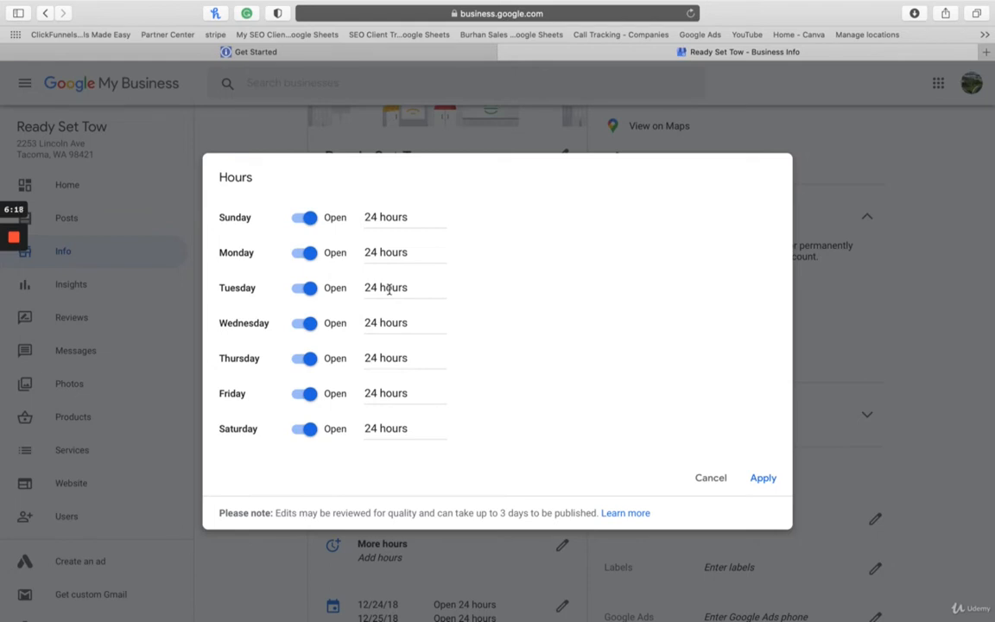
mouse_move(14, 256)
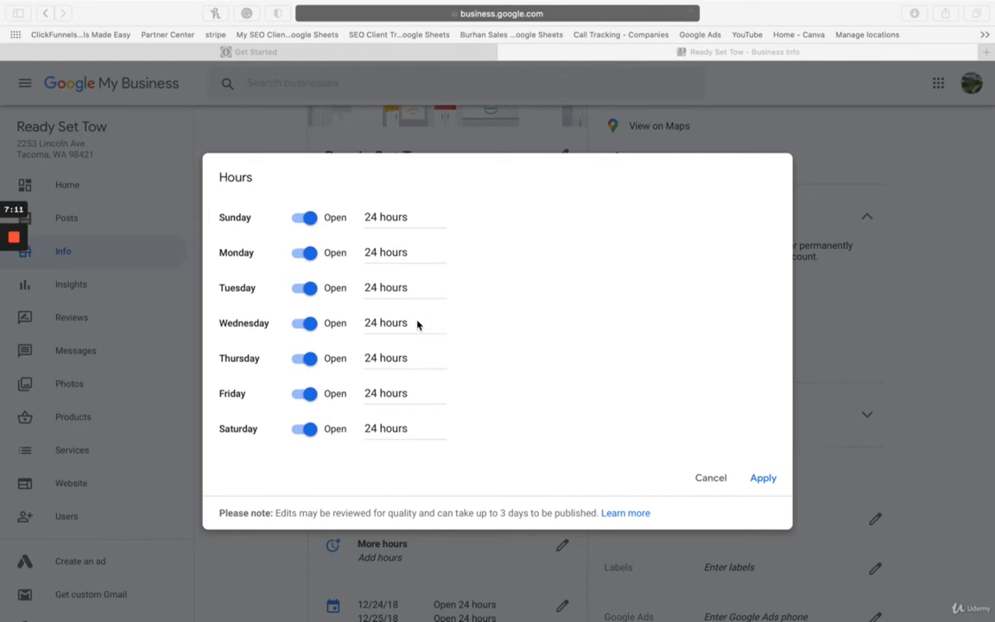
left_click(710, 478)
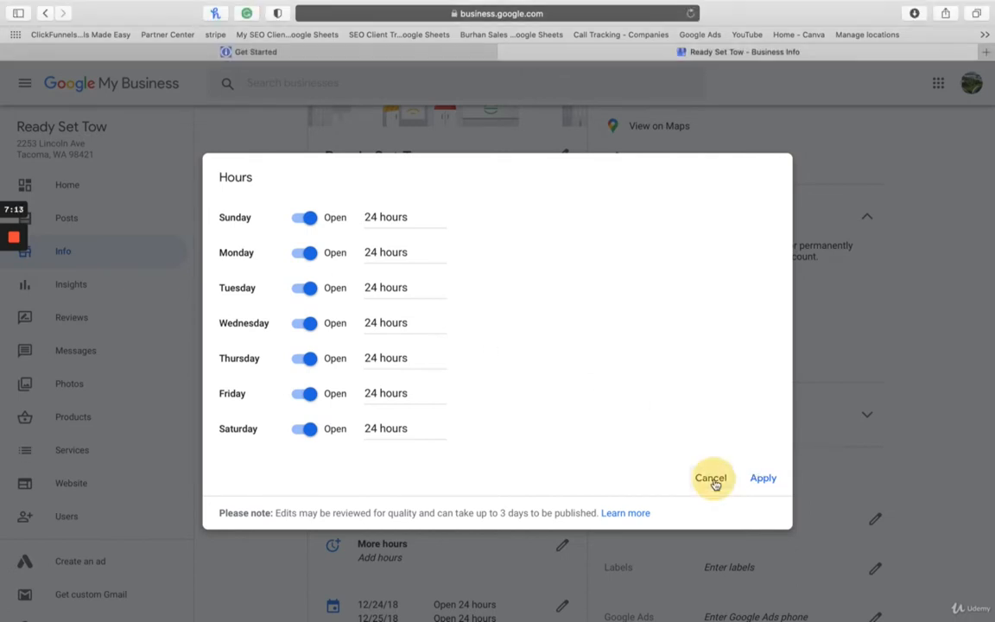
Examine the service-specific hour types available under More hours and close without applying.
scroll(406, 462, "down", 2)
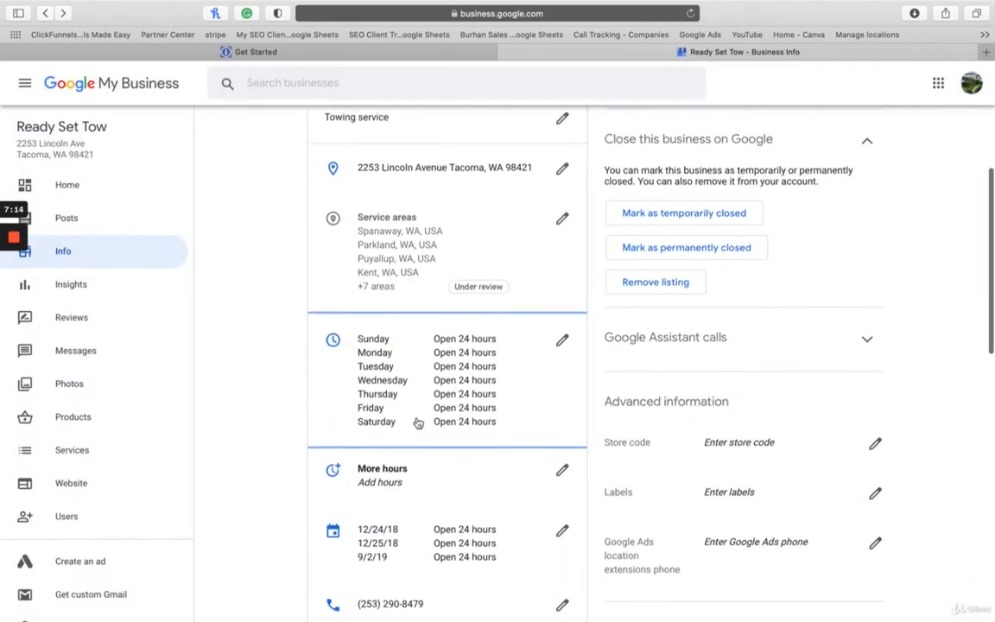
left_click(409, 478)
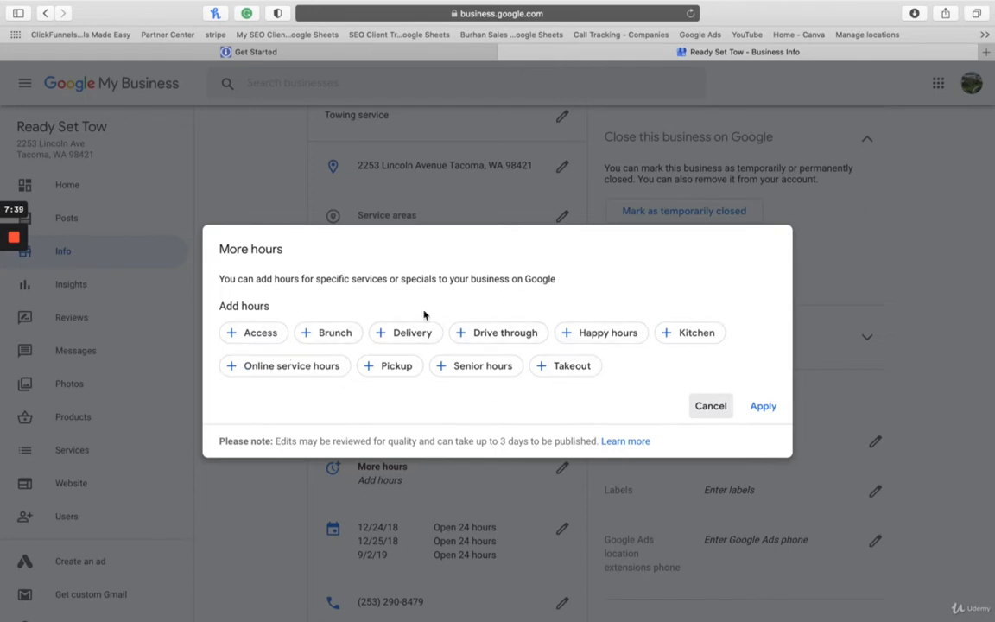
left_click(711, 406)
Confirm the Easter 4/4/21 special hours, and switch 12/25/18 to closed and back to open.
scroll(519, 402, "down", 2)
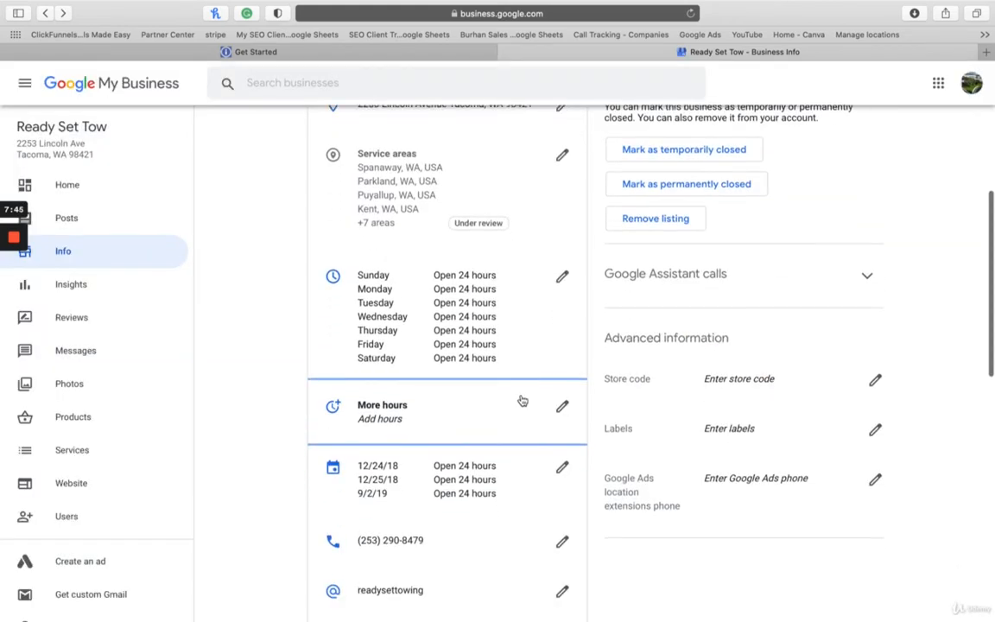
left_click(563, 468)
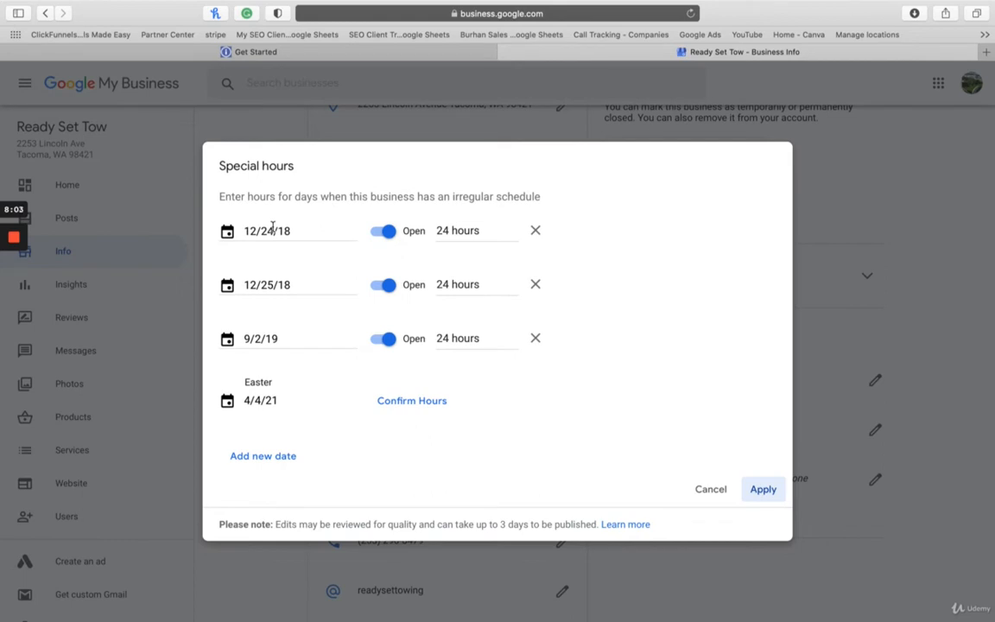
left_click(421, 401)
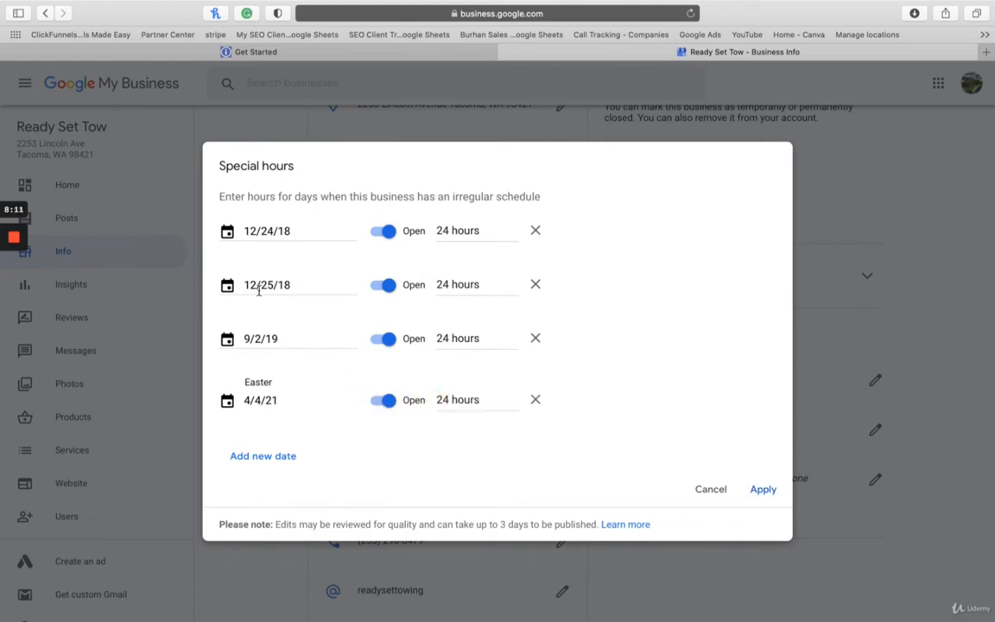
left_click(385, 286)
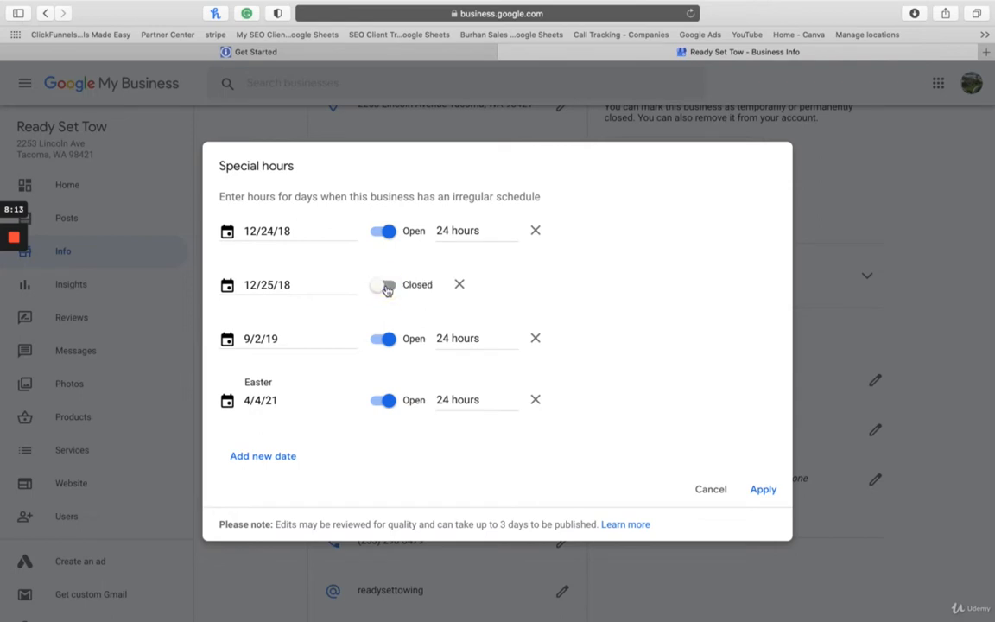
left_click(386, 287)
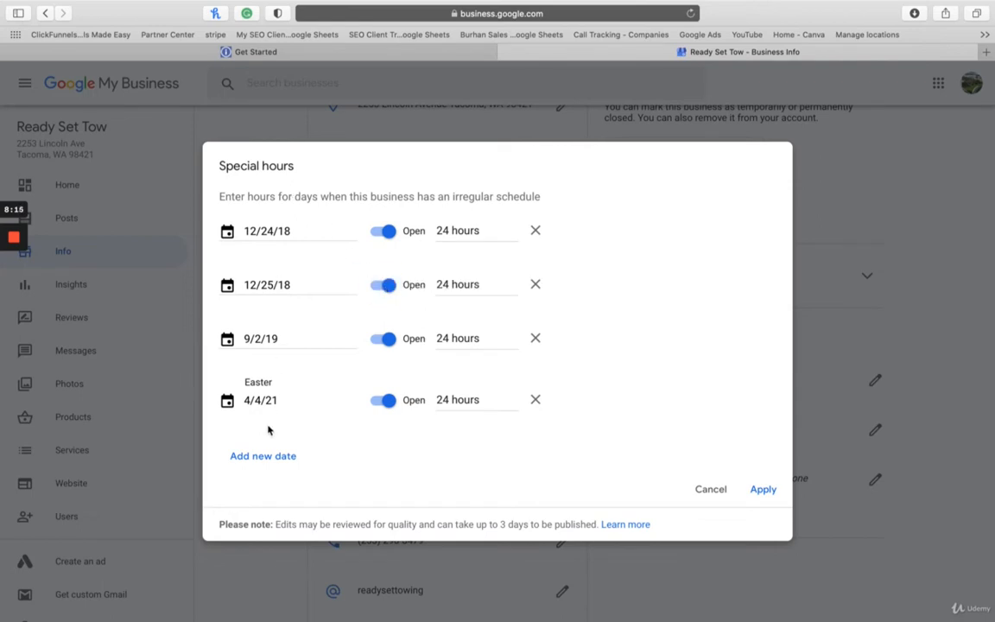
Start adding a new special hours date and review the list of holiday dates through 12/31/21.
left_click(265, 457)
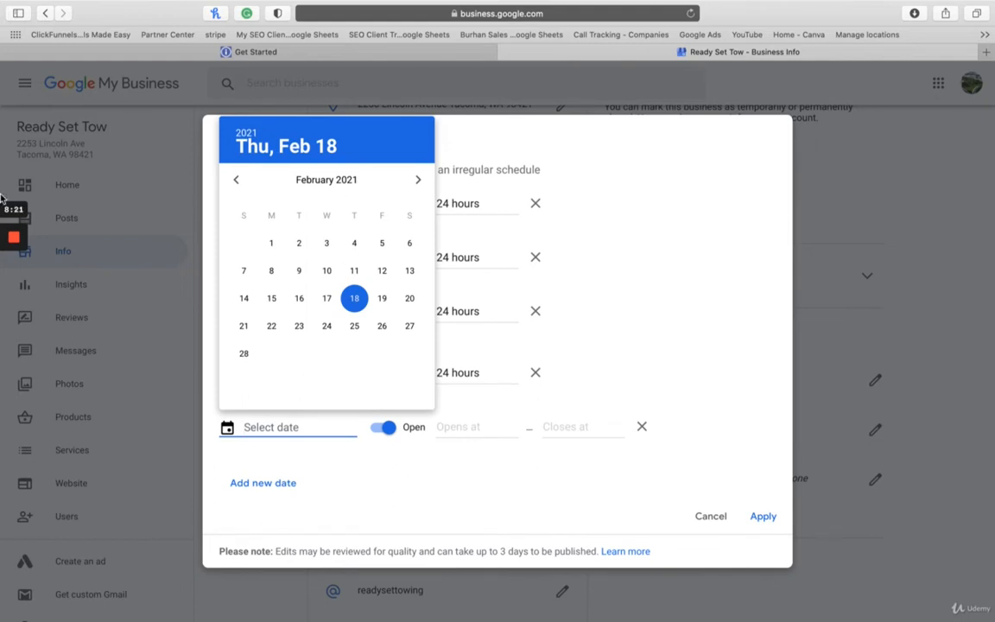
left_click(13, 294)
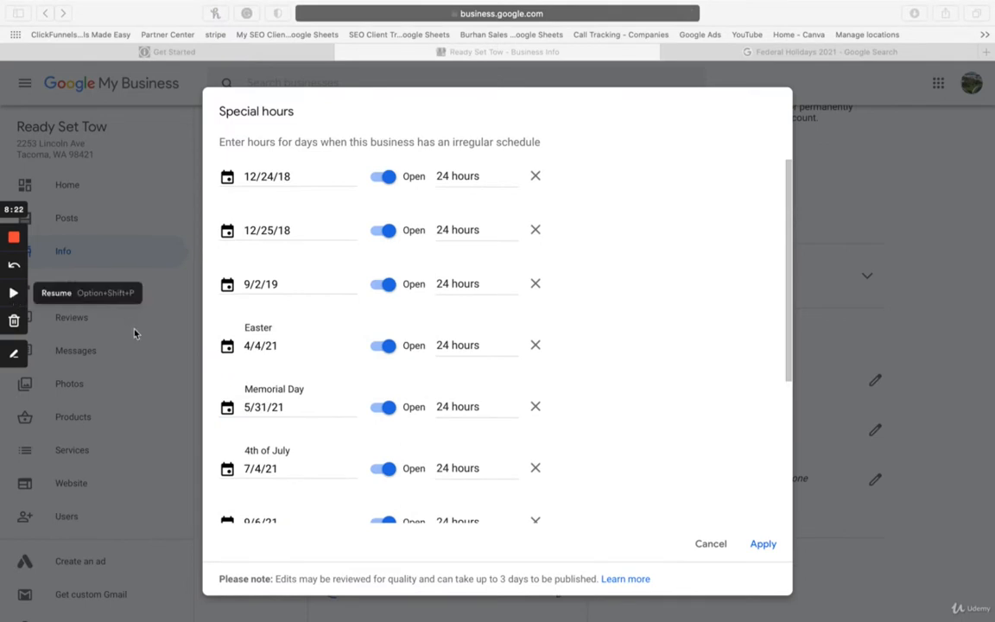
left_click(14, 294)
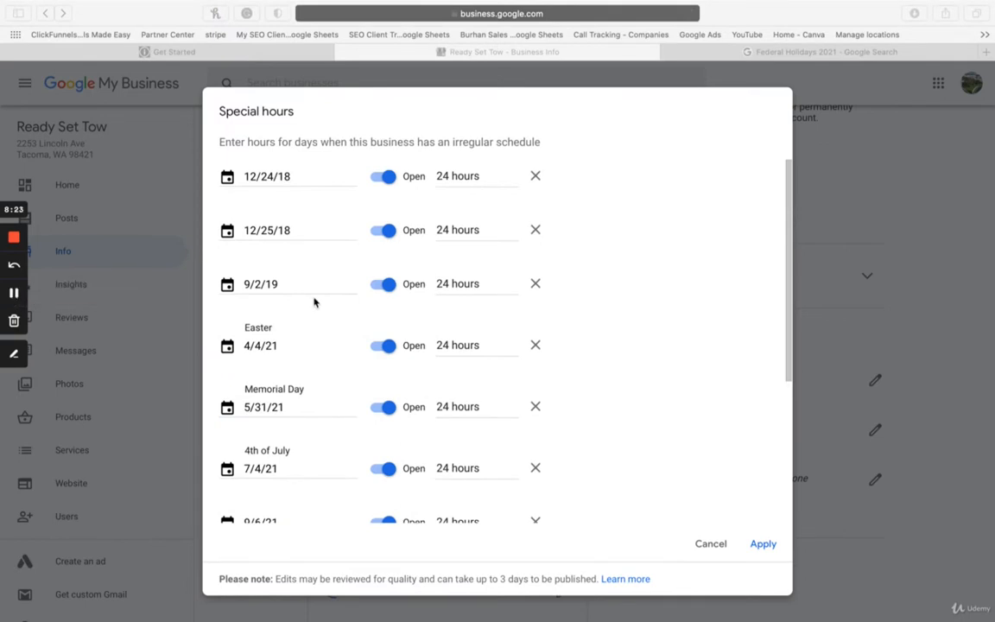
scroll(313, 300, "down", 1)
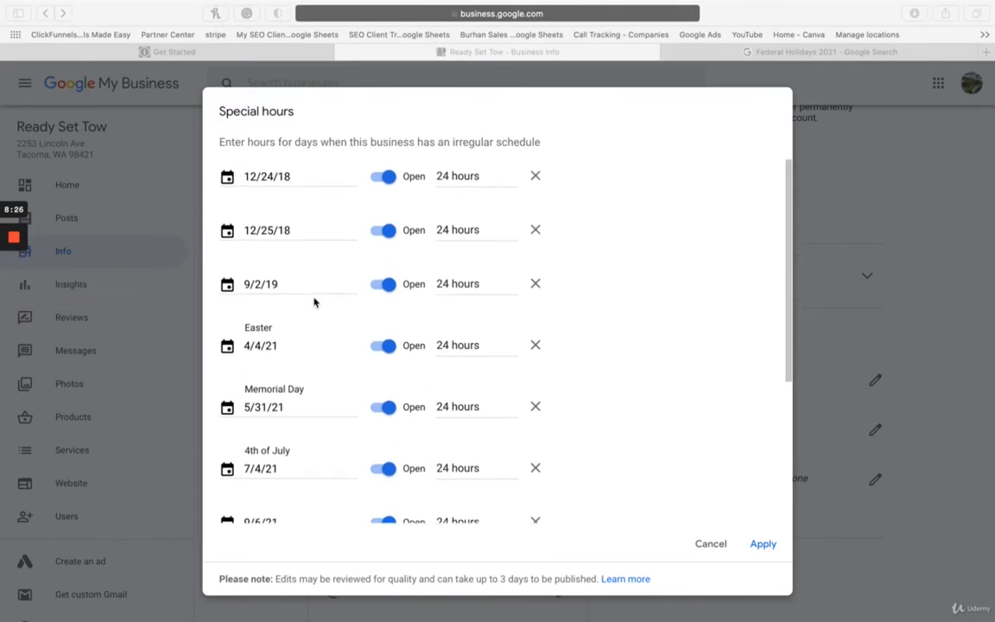
scroll(313, 289, "down", 5)
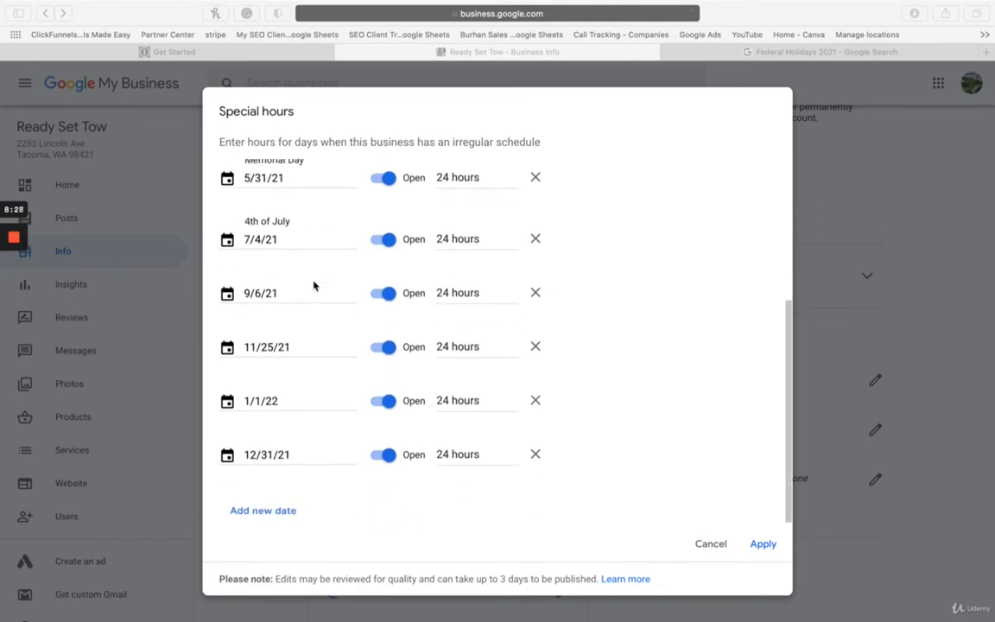
Switch to the Federal Holidays 2021 search results and check the public holiday dates.
left_click(795, 52)
scroll(365, 164, "up", 3)
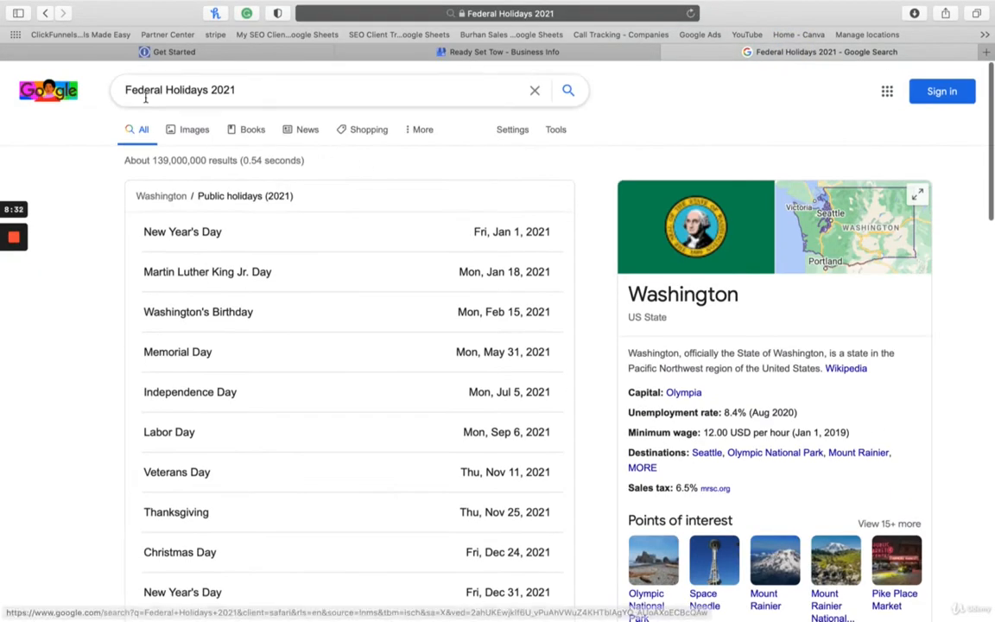
Read through the 2021 public holidays down to New Year's Day and return to the Ready Set Tow Business Info page.
scroll(234, 104, "down", 2)
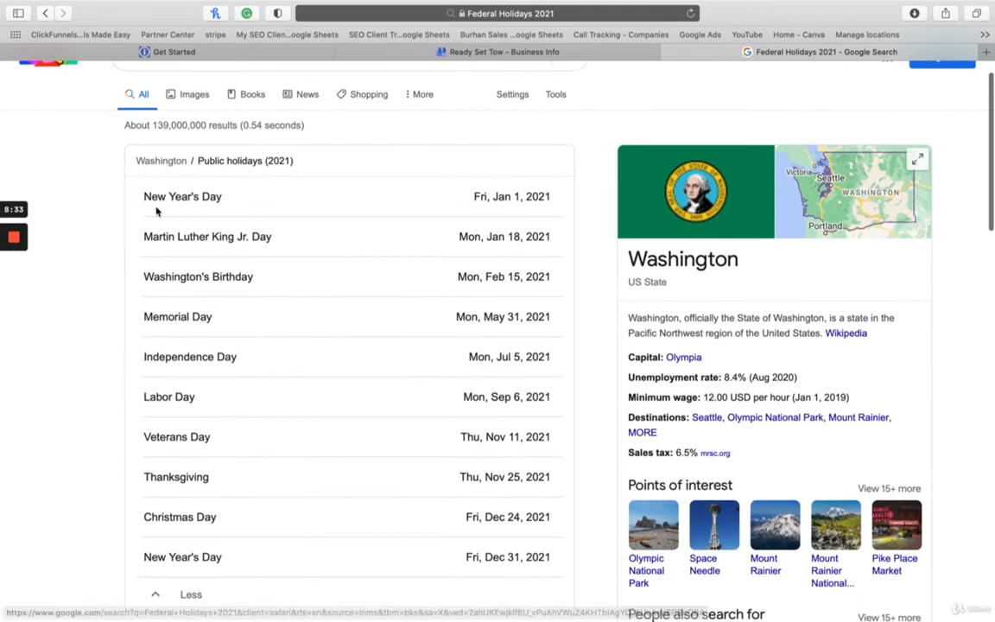
scroll(156, 210, "down", 3)
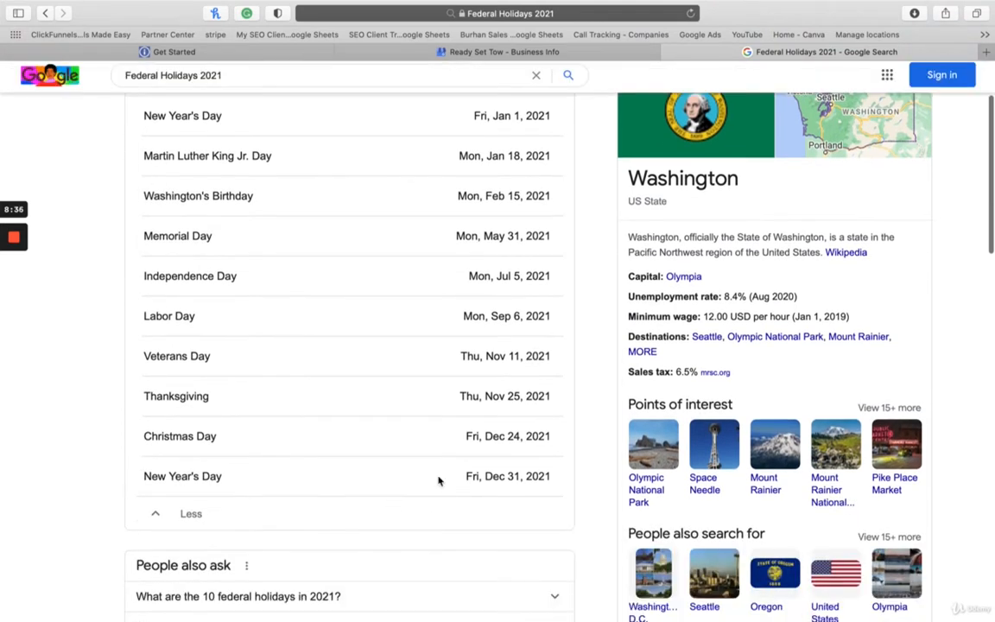
left_click(542, 50)
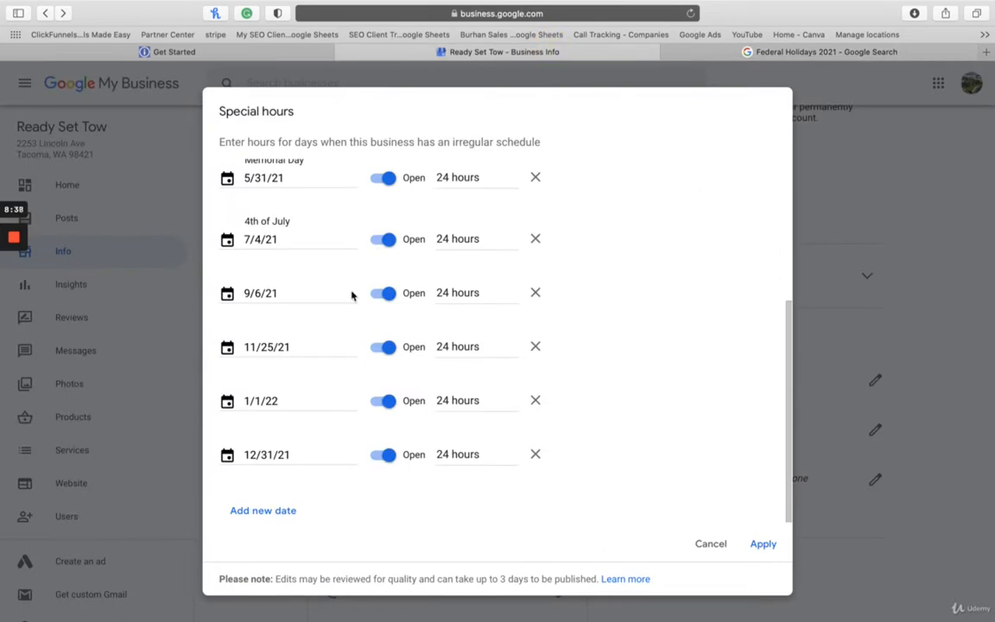
left_click(260, 510)
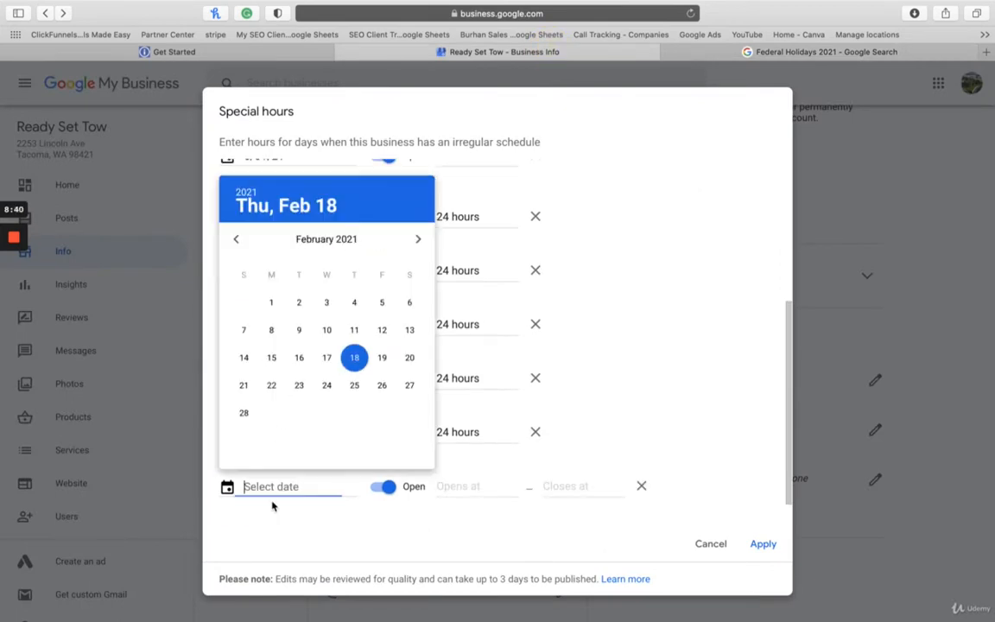
left_click(418, 239)
left_click(418, 239)
left_click(418, 240)
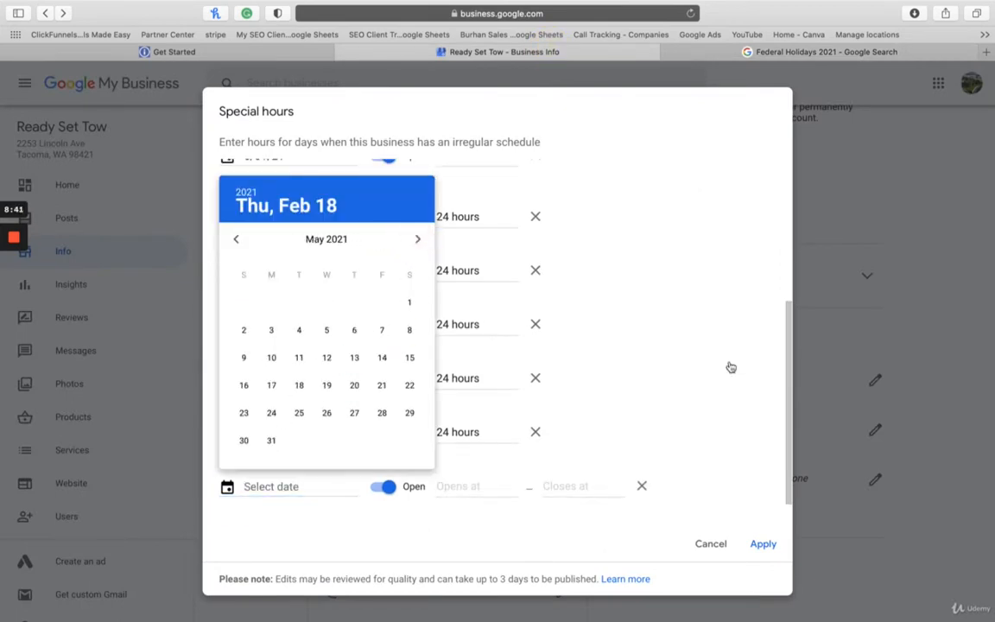
left_click(732, 362)
Review all the special hours dates for the holidays and apply them to the business.
scroll(537, 416, "up", 1)
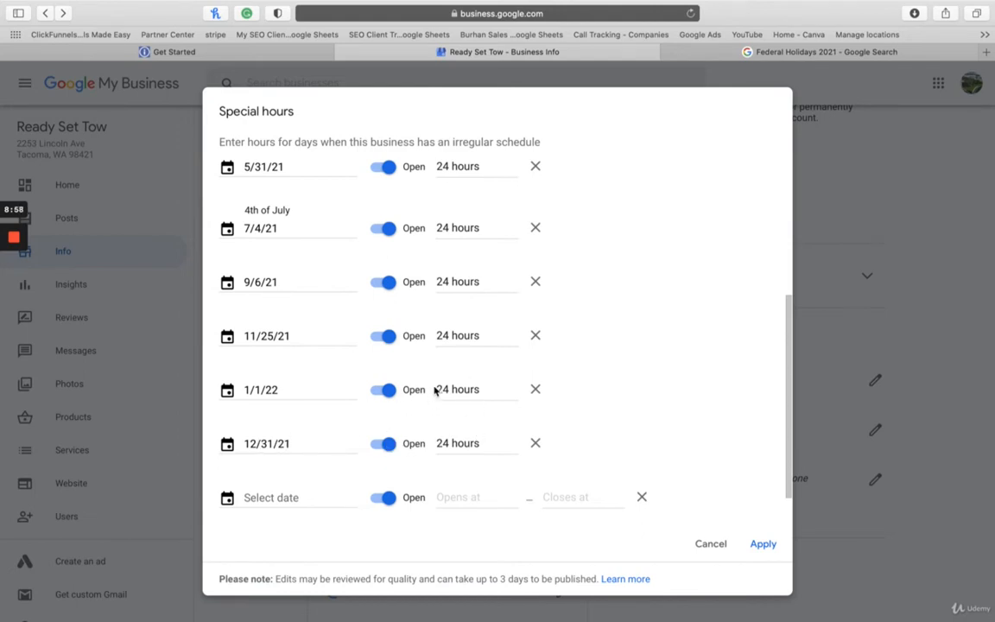
scroll(435, 391, "up", 6)
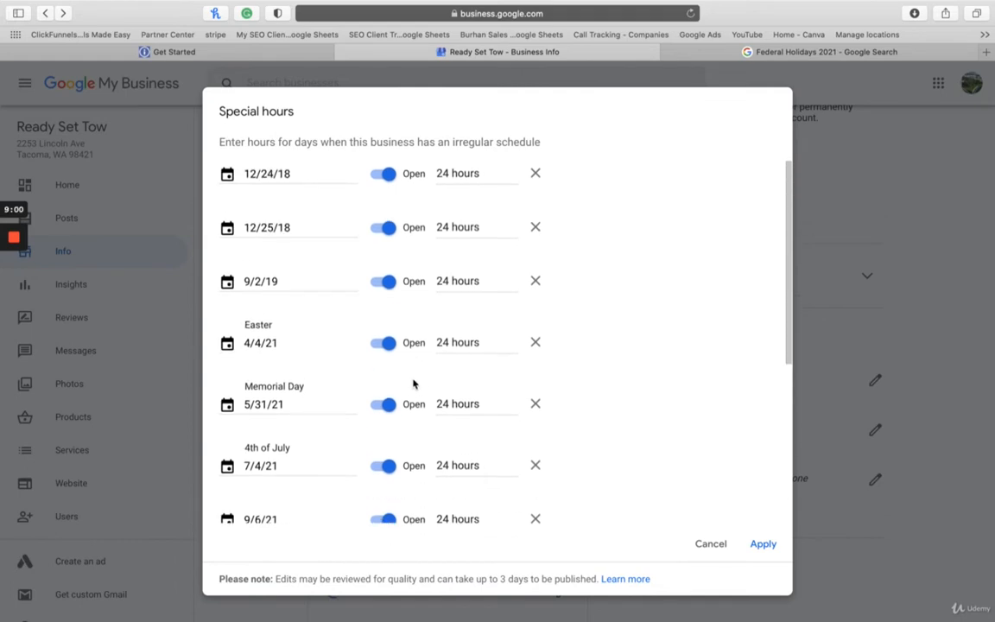
scroll(295, 291, "down", 3)
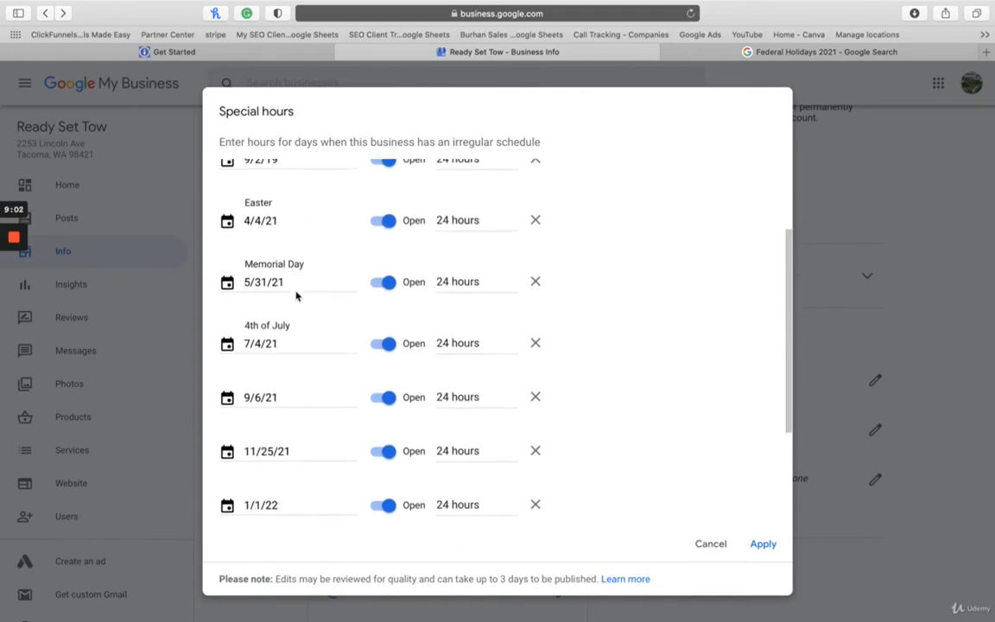
scroll(295, 295, "down", 2)
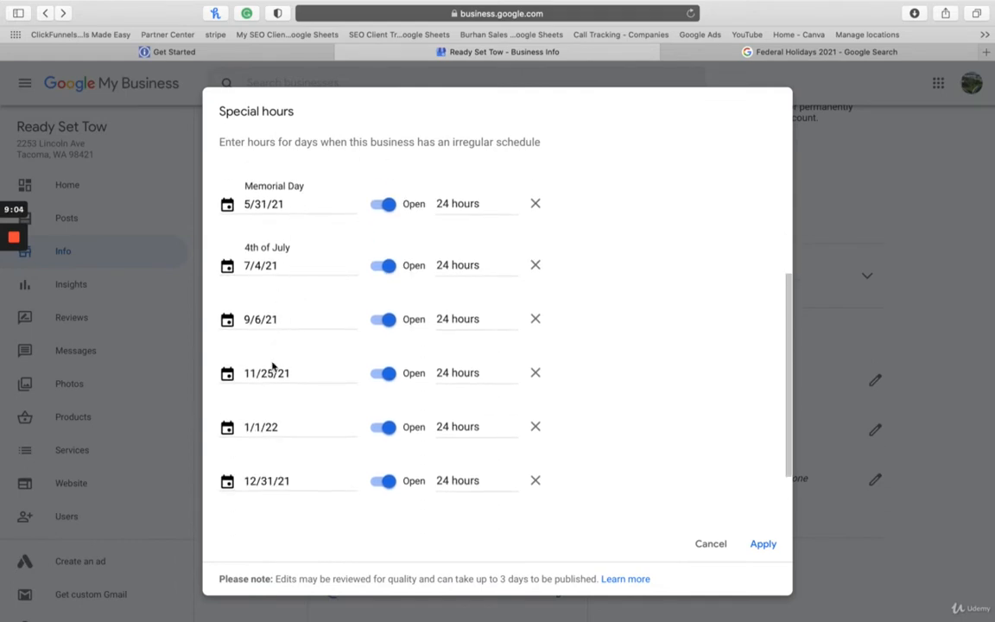
scroll(259, 363, "down", 2)
scroll(346, 414, "up", 5)
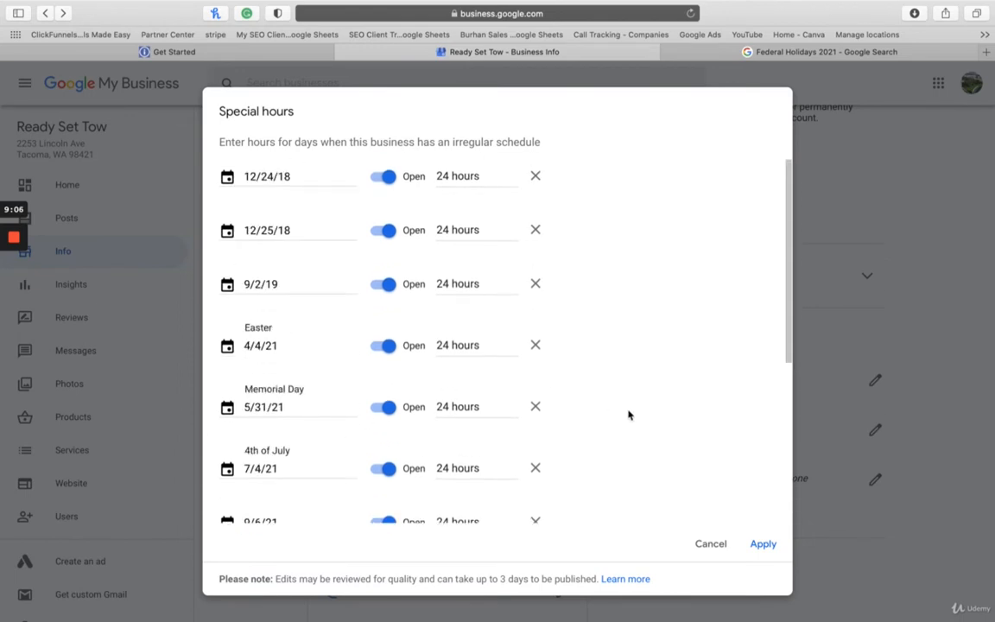
left_click(762, 543)
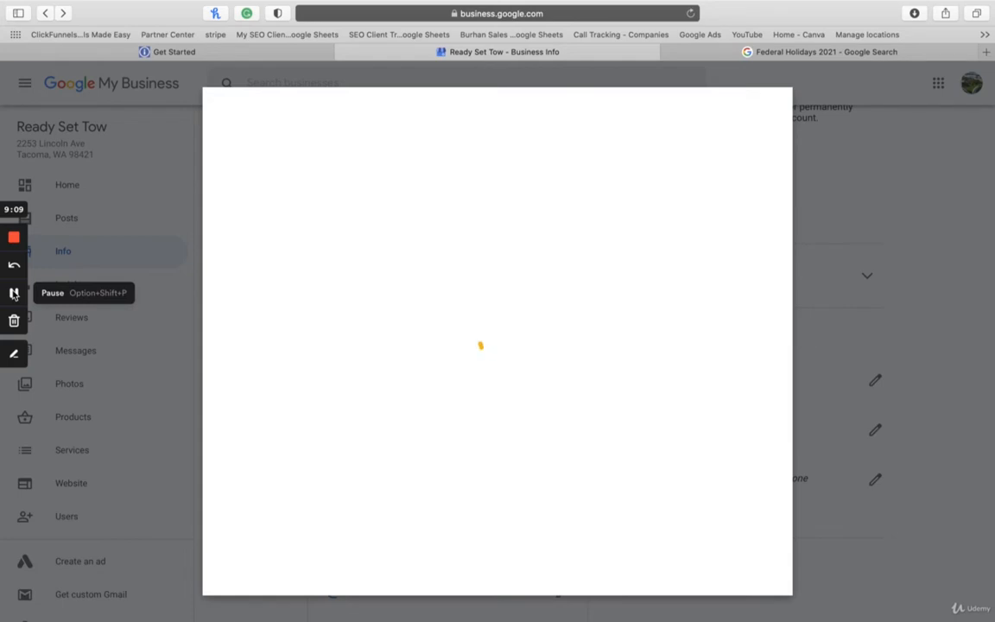
left_click(14, 294)
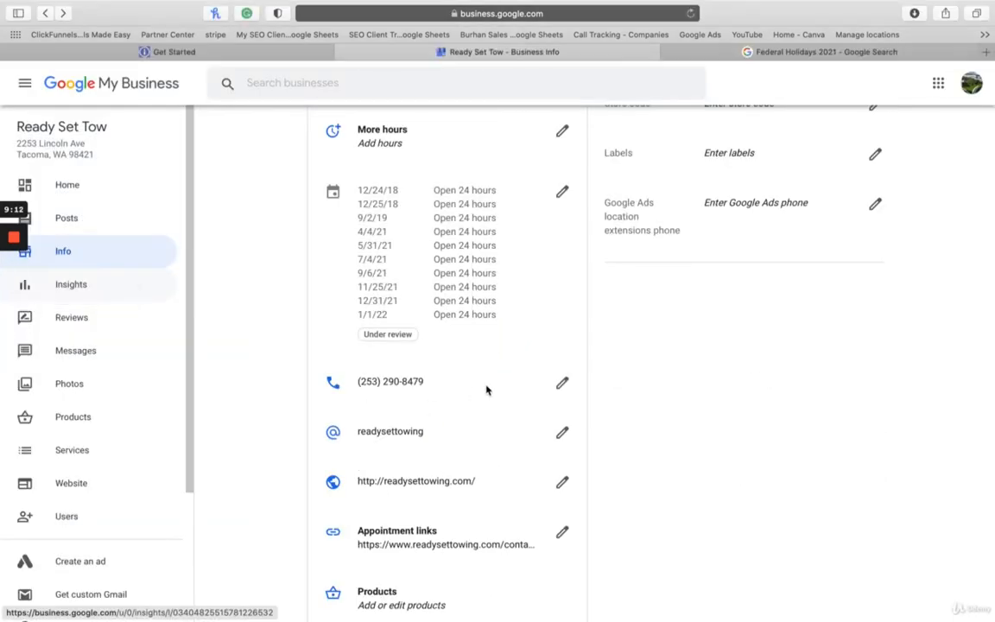
Inspect the primary phone entry and the option for an additional phone number, and close without applying.
left_click(562, 382)
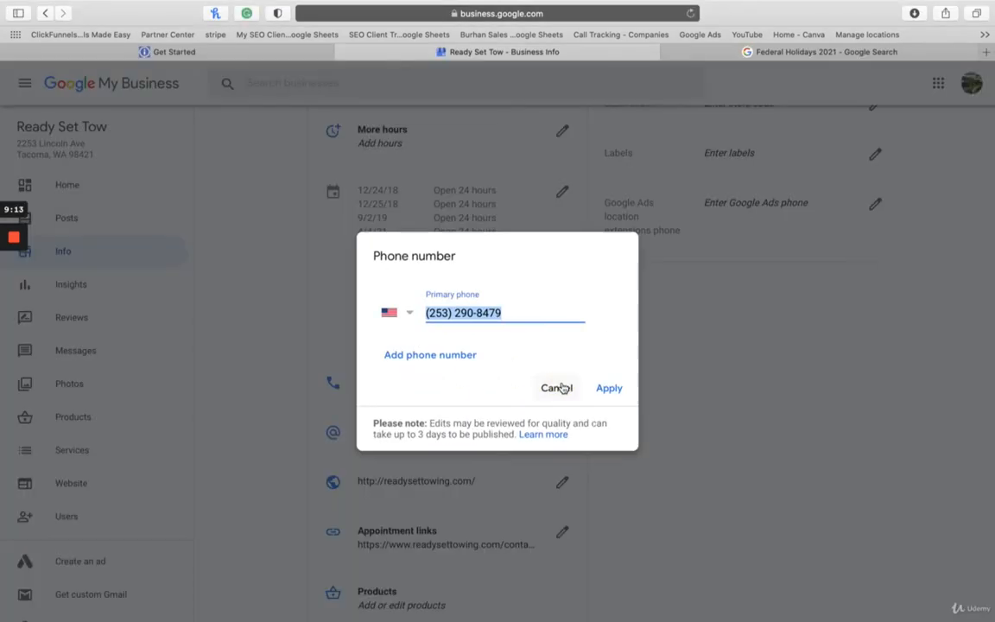
left_click(505, 313)
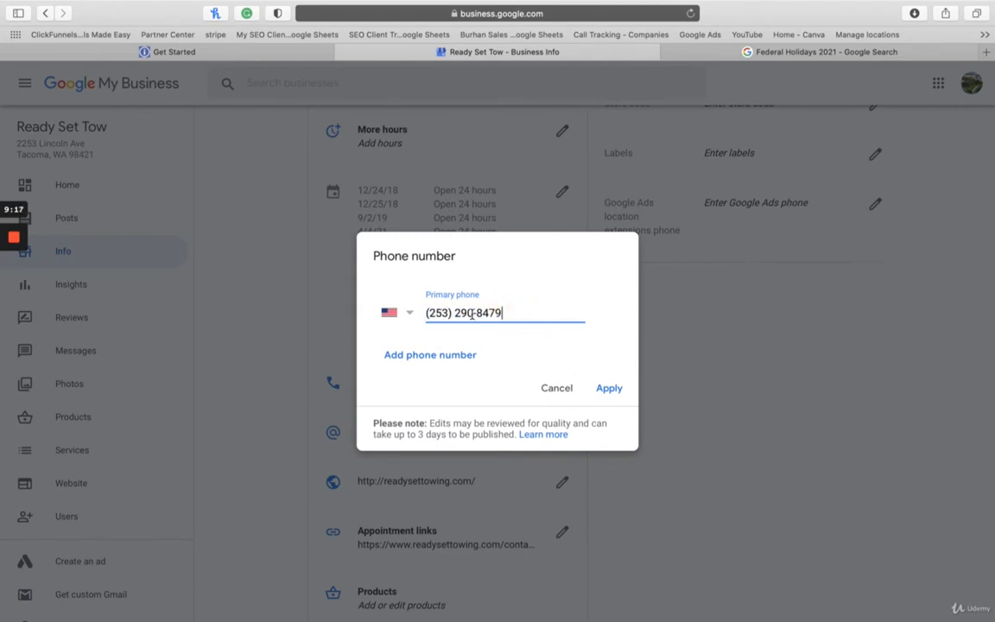
left_click(451, 355)
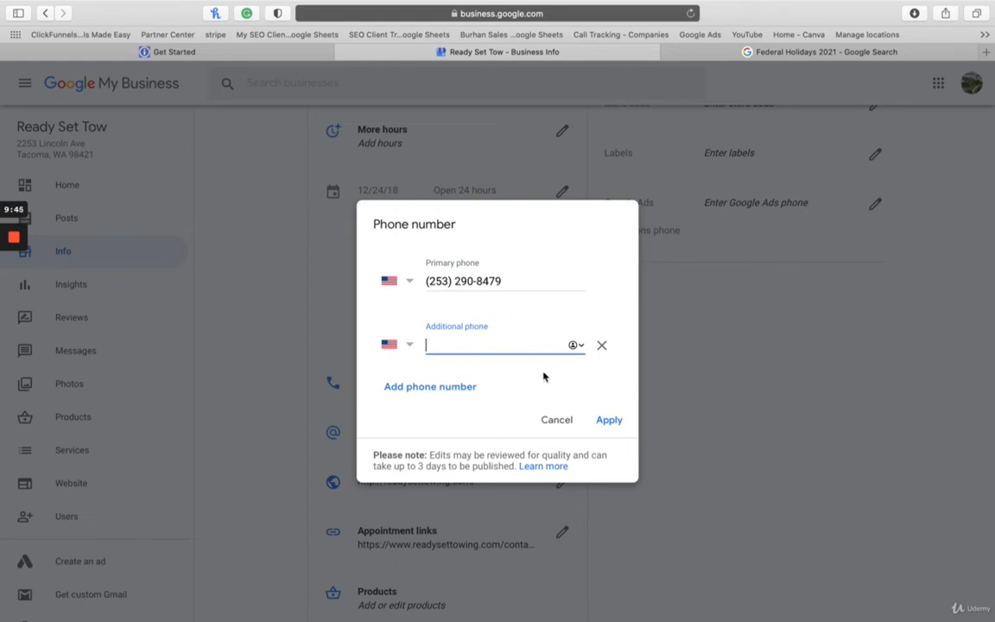
left_click(561, 420)
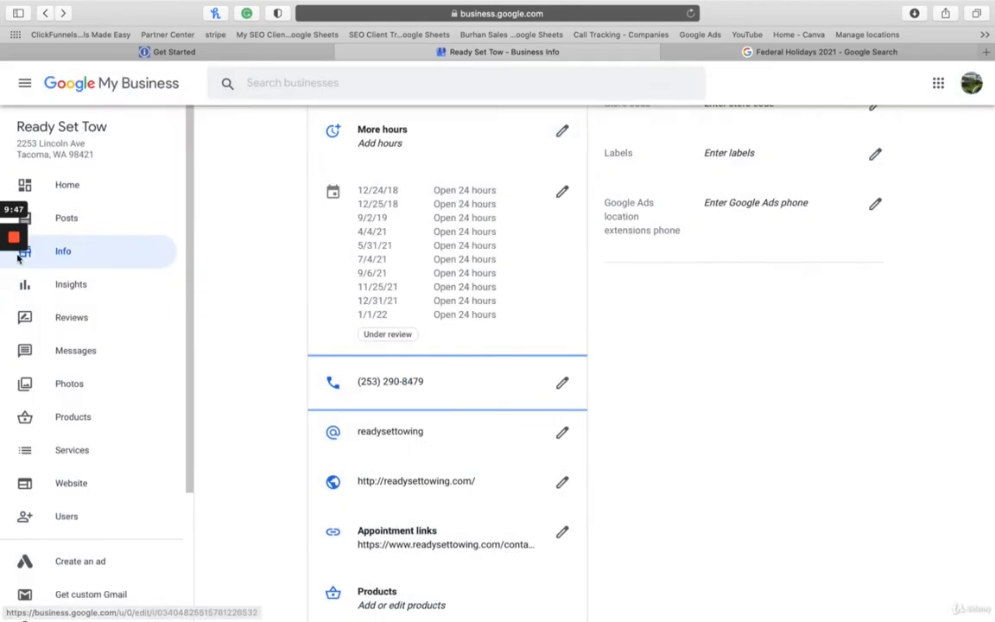
left_click(14, 293)
left_click(14, 293)
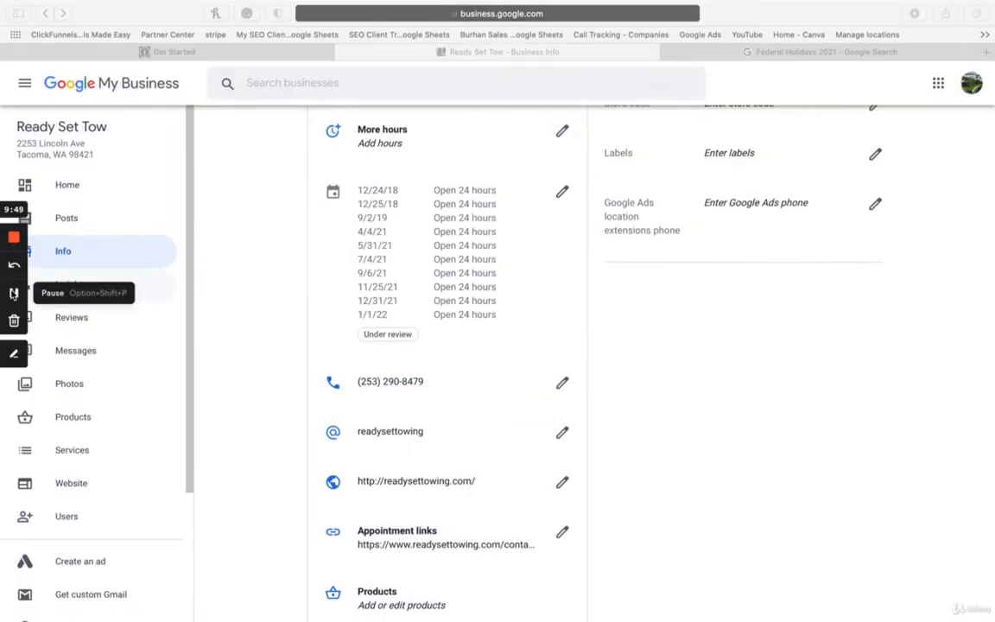
Change the profile short name to ready-set-tow by hyphenating the words and shortening "towing".
left_click(562, 434)
left_click(562, 434)
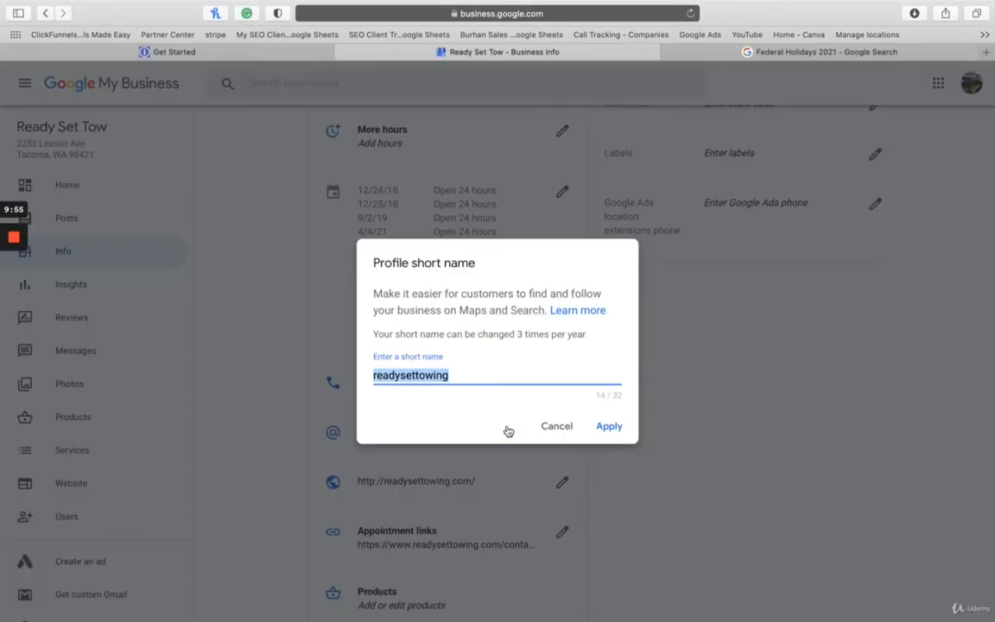
left_click(464, 371)
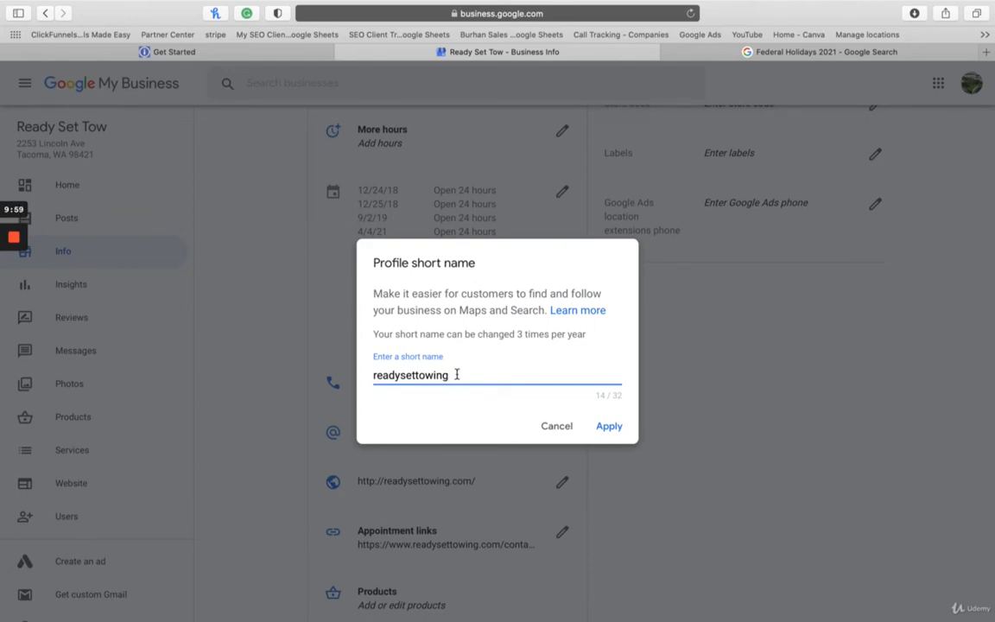
left_click(398, 373)
type("-")
left_click(417, 376)
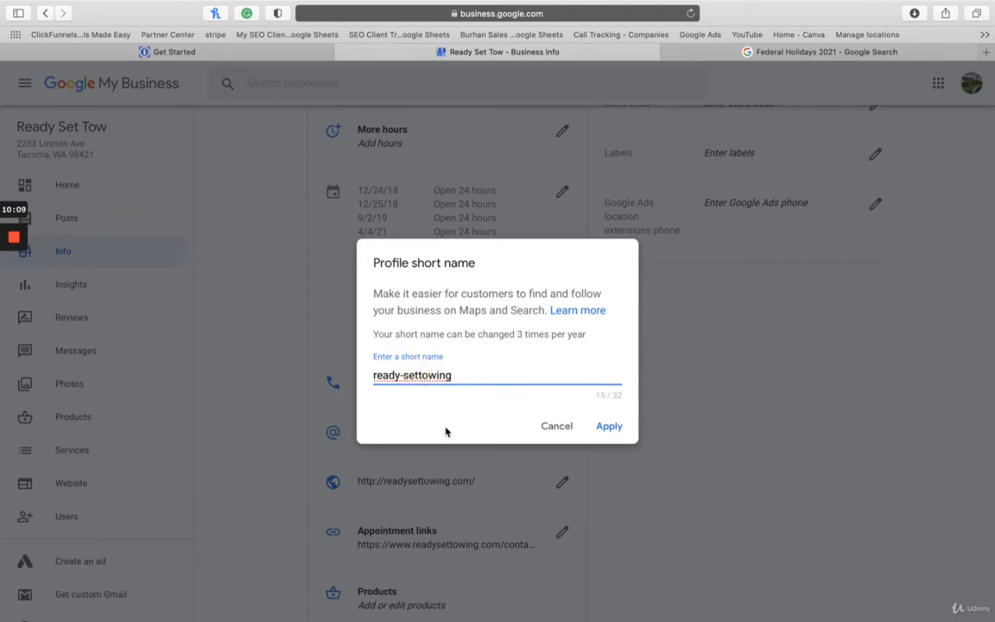
type("-")
left_click(480, 372)
key("BackSpace")
key("BackSpace")
key("BackSpace")
Try extending the short name to ready-set-tow-tacoma and remove the city suffix.
type("-tacoma")
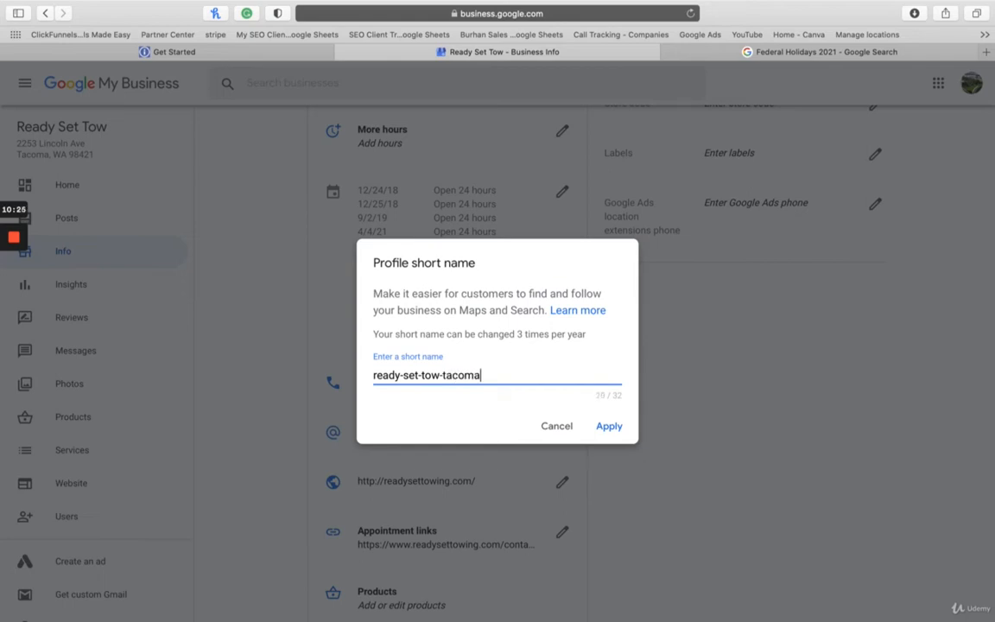
double_click(466, 375)
key("BackSpace")
key("BackSpace")
Try extending the short name with -flatbed-truck-towi and delete the added service words.
type("-flatbed-truck-towi")
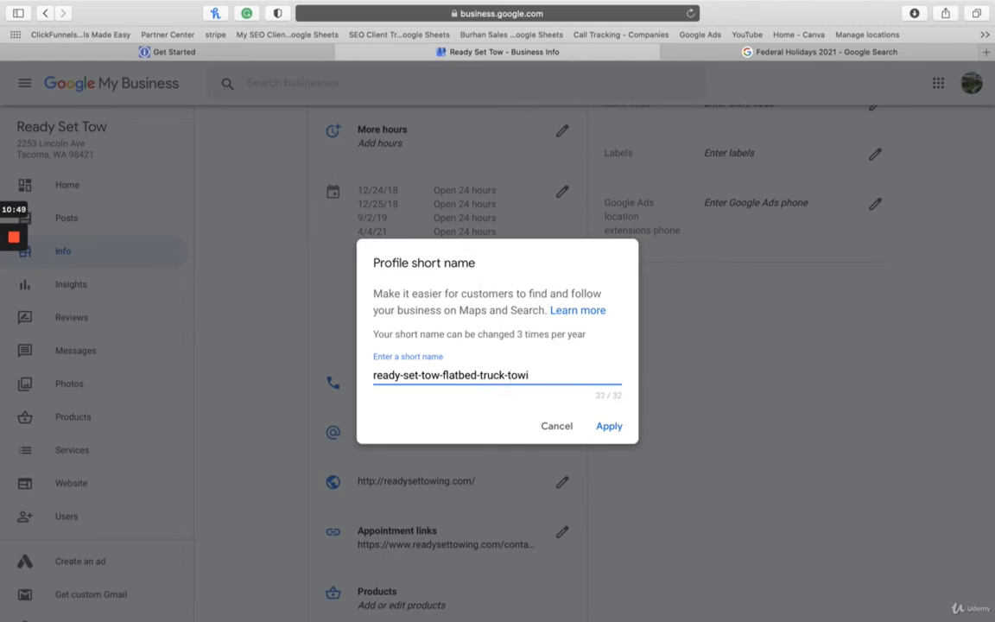
key("BackSpace")
key("BackSpace")
key("BackSpace")
key("BackSpace")
key("BackSpace")
key("BackSpace")
key("BackSpace")
key("BackSpace")
key("BackSpace")
key("BackSpace")
key("BackSpace")
key("BackSpace")
key("BackSpace")
key("BackSpace")
key("BackSpace")
key("BackSpace")
key("BackSpace")
key("BackSpace")
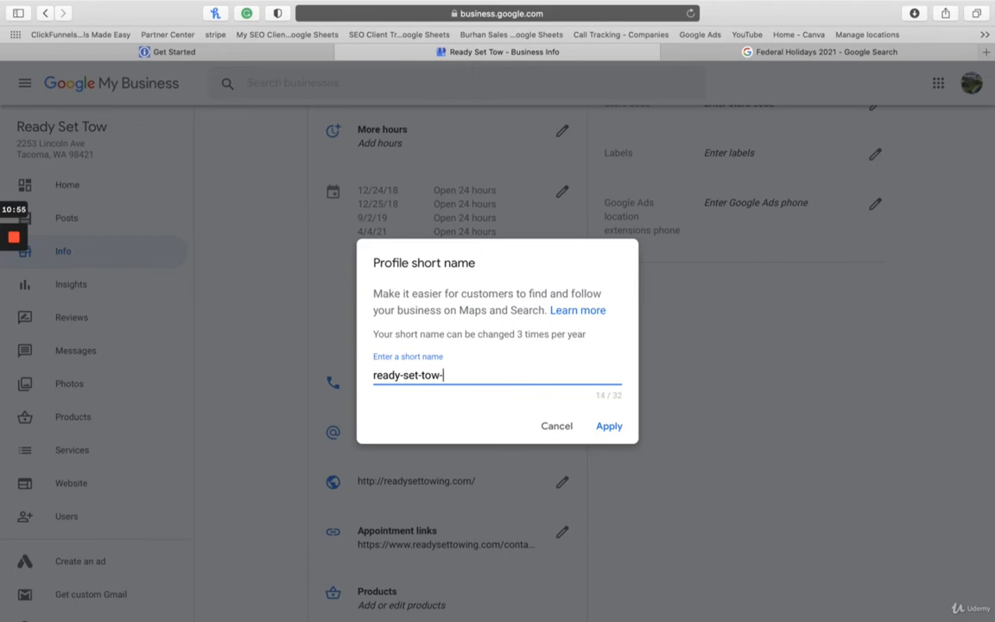
Try adding wrench-out to the short name and delete it back to ready-set-tow.
type("wrench-out")
key("BackSpace")
key("BackSpace")
key("BackSpace")
key("BackSpace")
key("BackSpace")
key("BackSpace")
key("BackSpace")
key("BackSpace")
key("BackSpace")
key("BackSpace")
key("BackSpace")
Apply ready-set-tow as the profile short name.
left_click(618, 427)
mouse_move(14, 293)
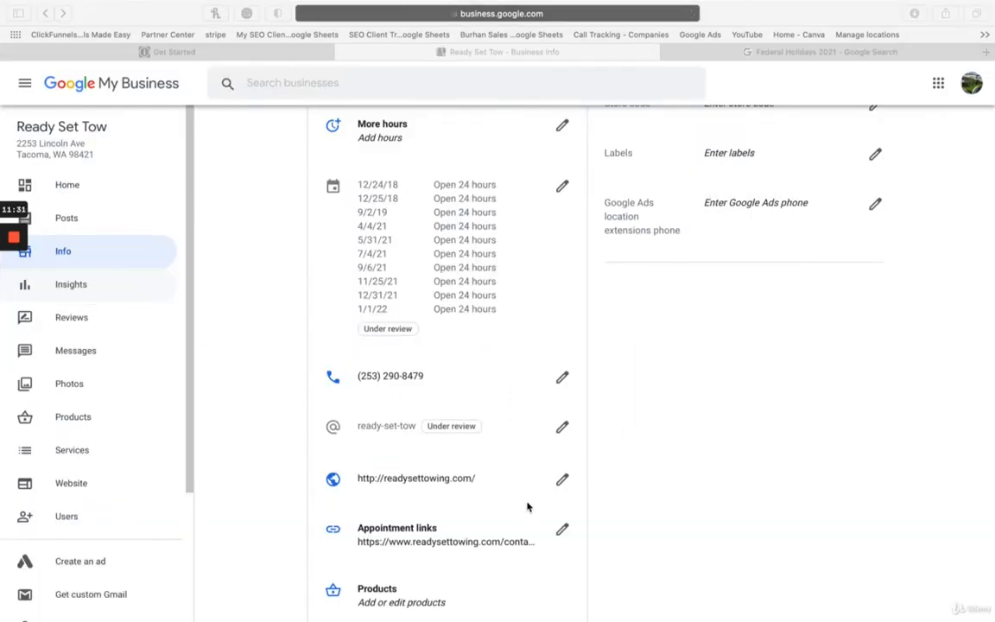
left_click(564, 482)
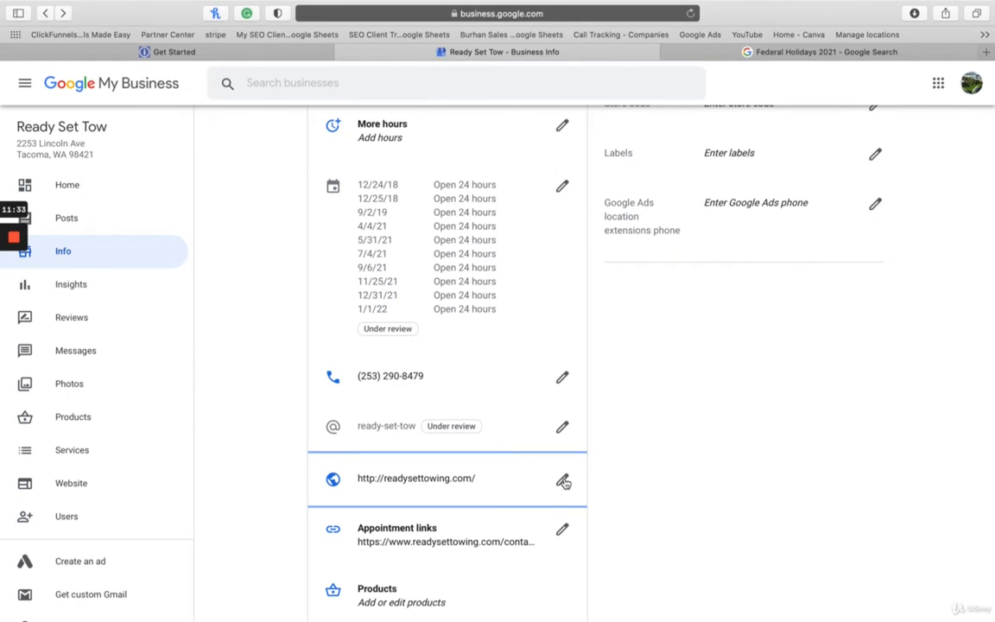
left_click(565, 480)
left_click(406, 317)
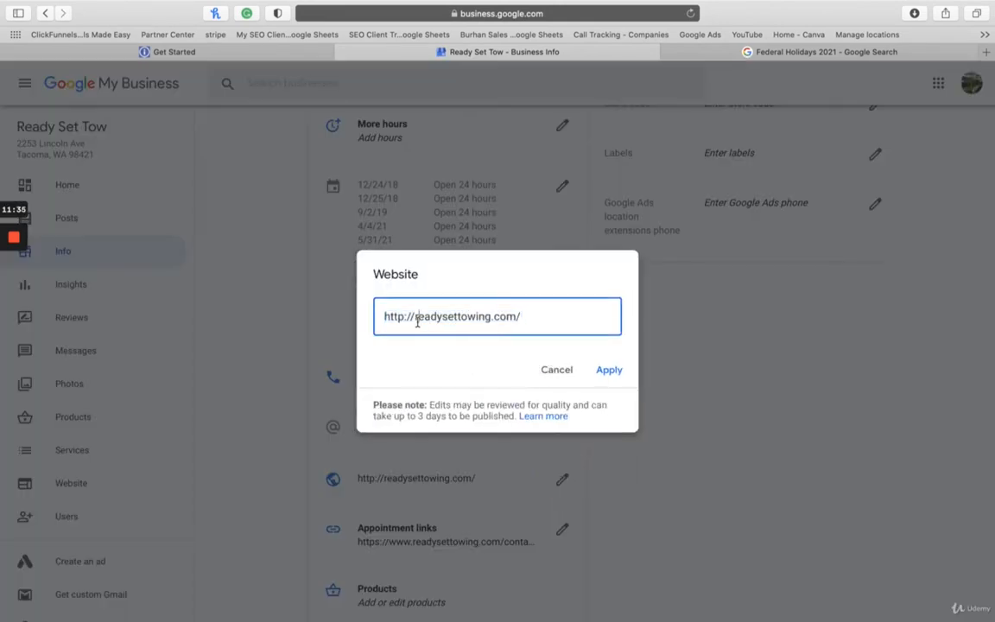
double_click(391, 316)
left_click(403, 317)
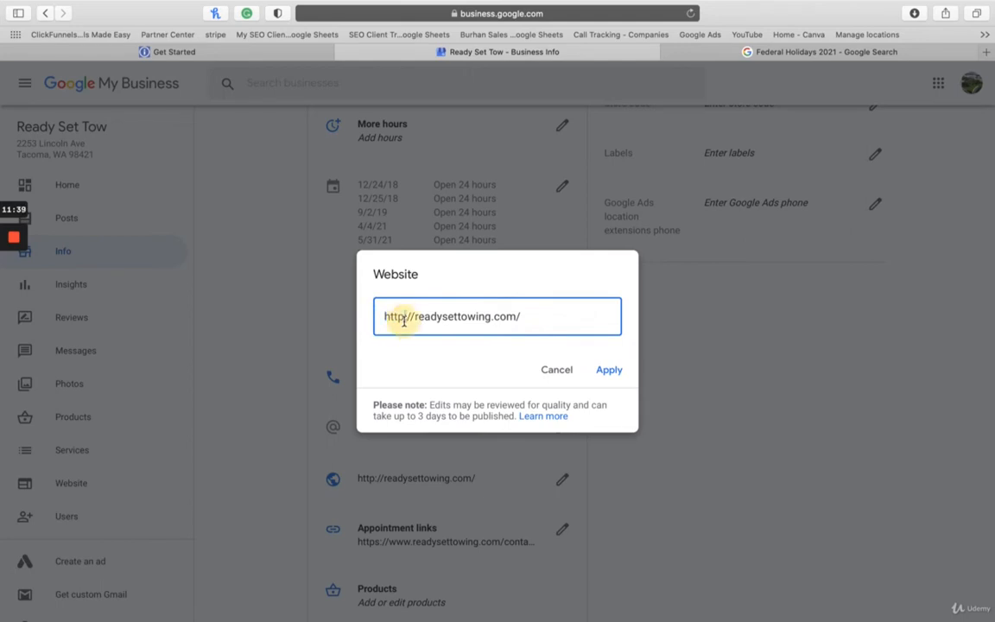
left_click(542, 317)
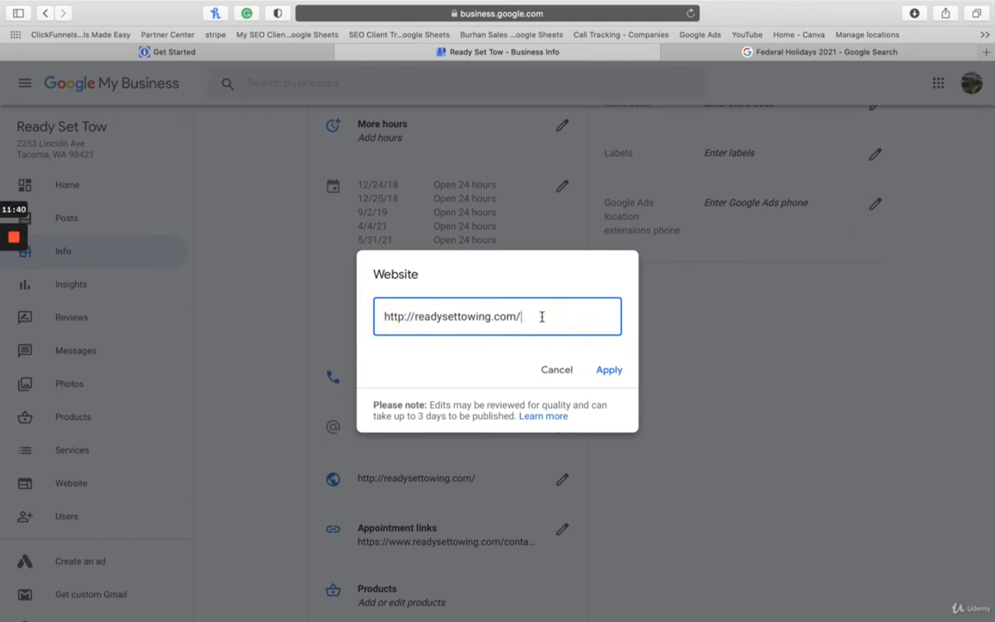
type("?utm_source=gmb&utm_medium=organic")
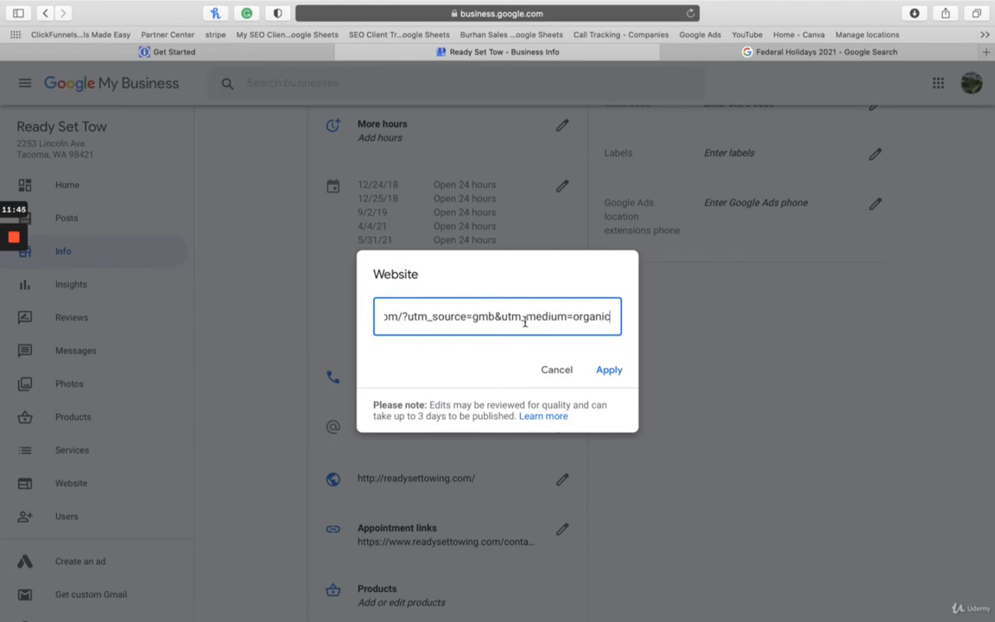
Check the domain and tracking parameters of the website address and apply the change.
left_click_drag(522, 318, 362, 314)
left_click(564, 316)
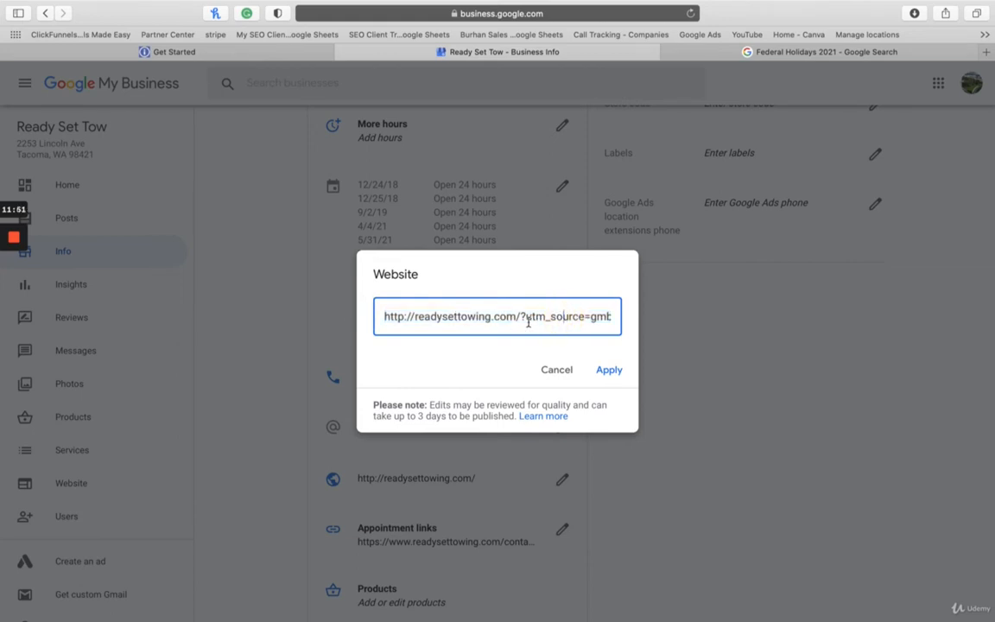
left_click_drag(525, 318, 615, 321)
left_click(483, 322)
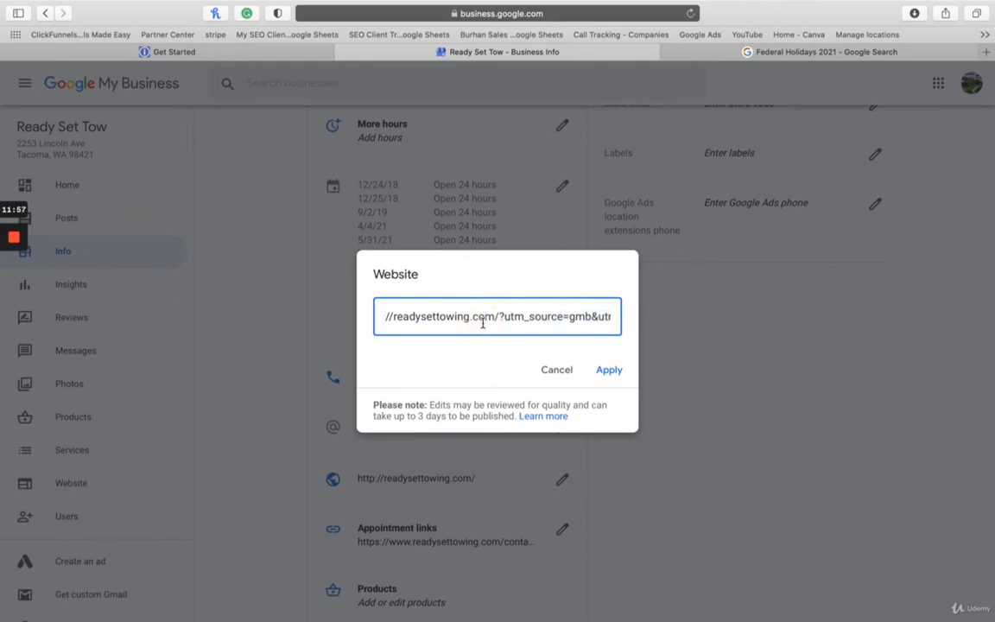
left_click_drag(473, 316, 306, 300)
left_click(533, 318)
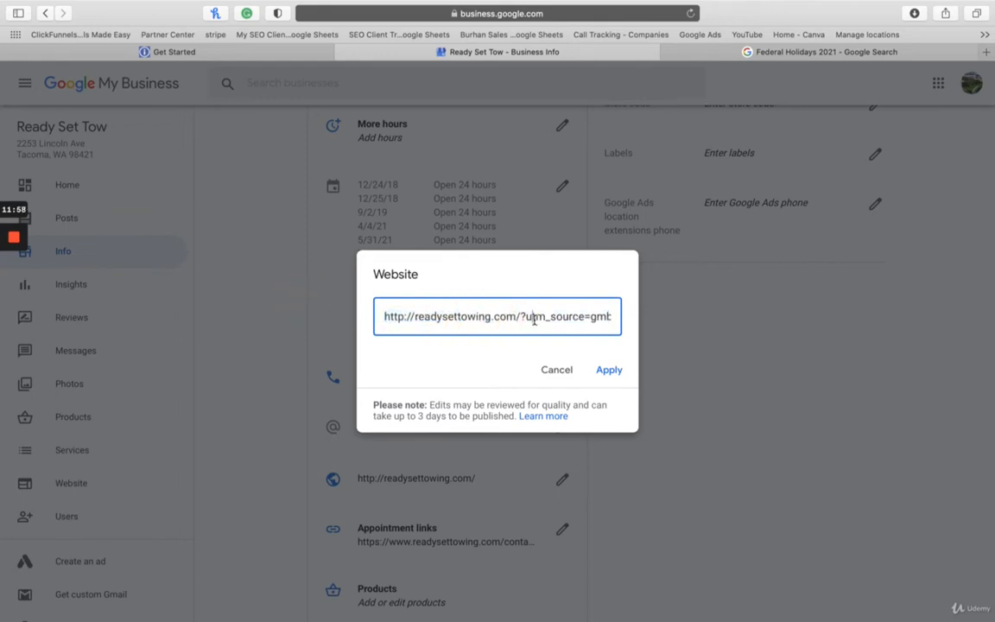
mouse_move(515, 316)
left_mouse_down()
mouse_move(415, 312)
mouse_move(518, 317)
left_mouse_up()
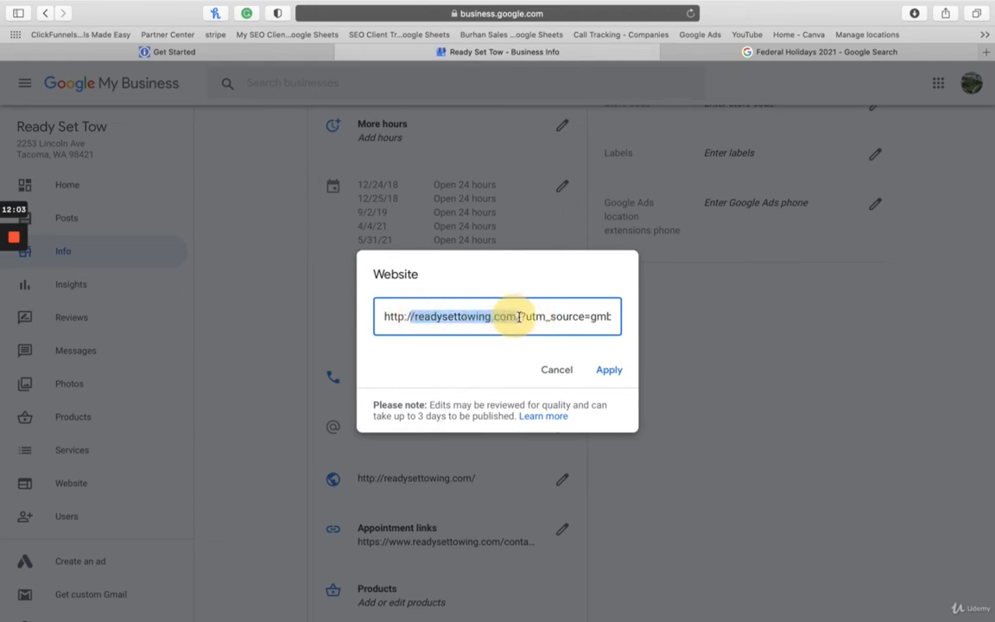
left_click(451, 316)
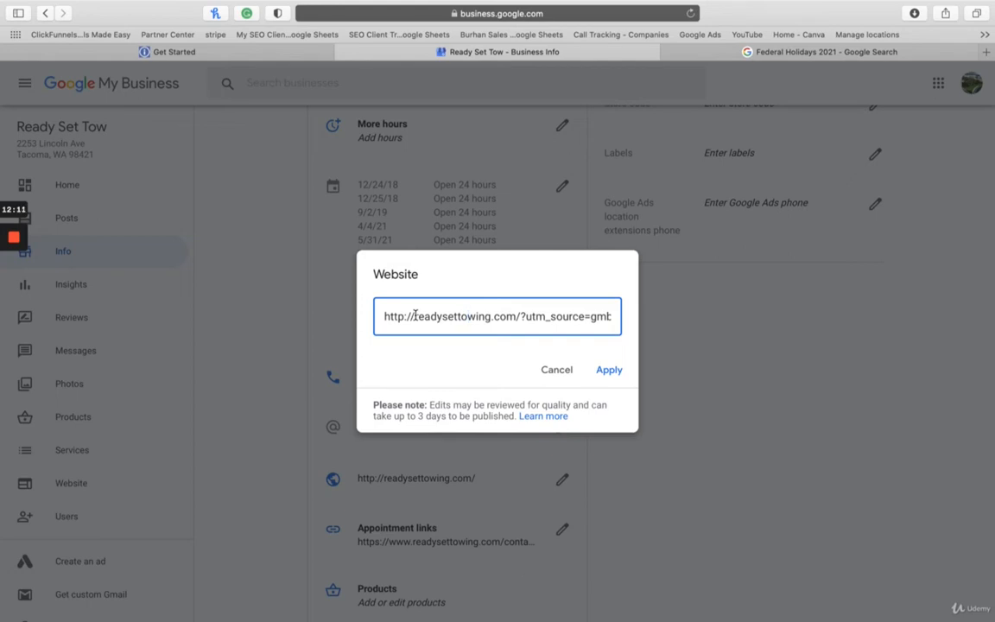
left_click_drag(415, 316, 456, 316)
left_click(477, 317)
left_click(608, 377)
mouse_move(12, 241)
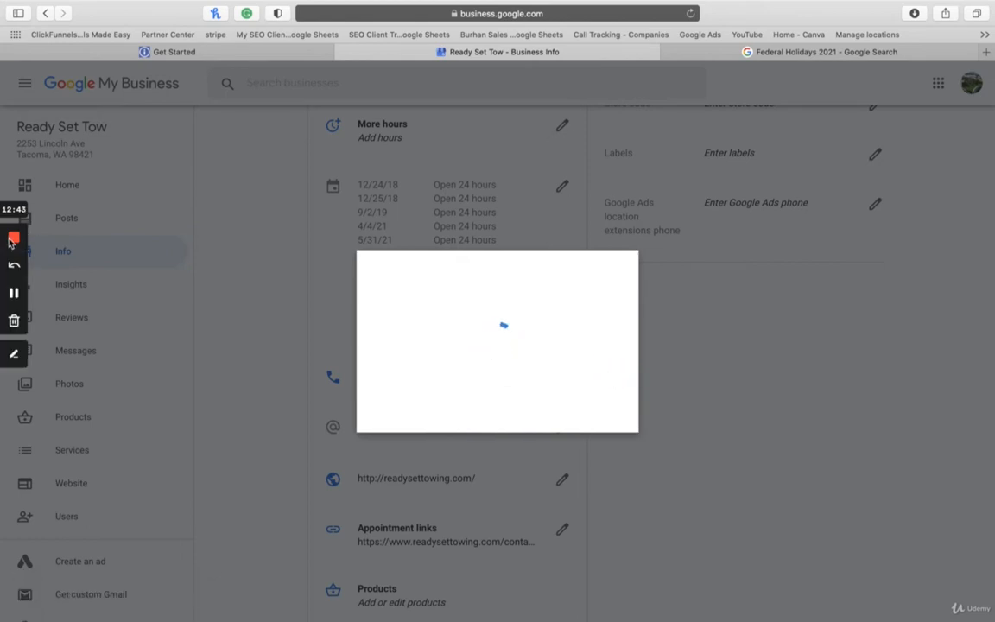
Append the tracking parameters ?utm_source=gmb&utm_medium=organic to the contact.html appointment link and apply the change.
left_click(13, 295)
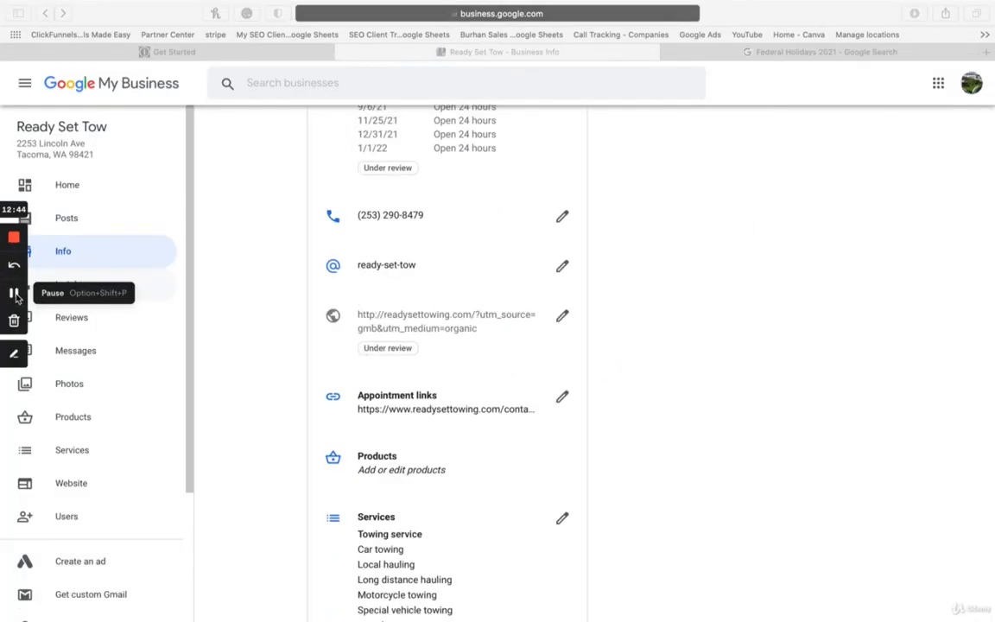
left_click(562, 398)
left_click(562, 398)
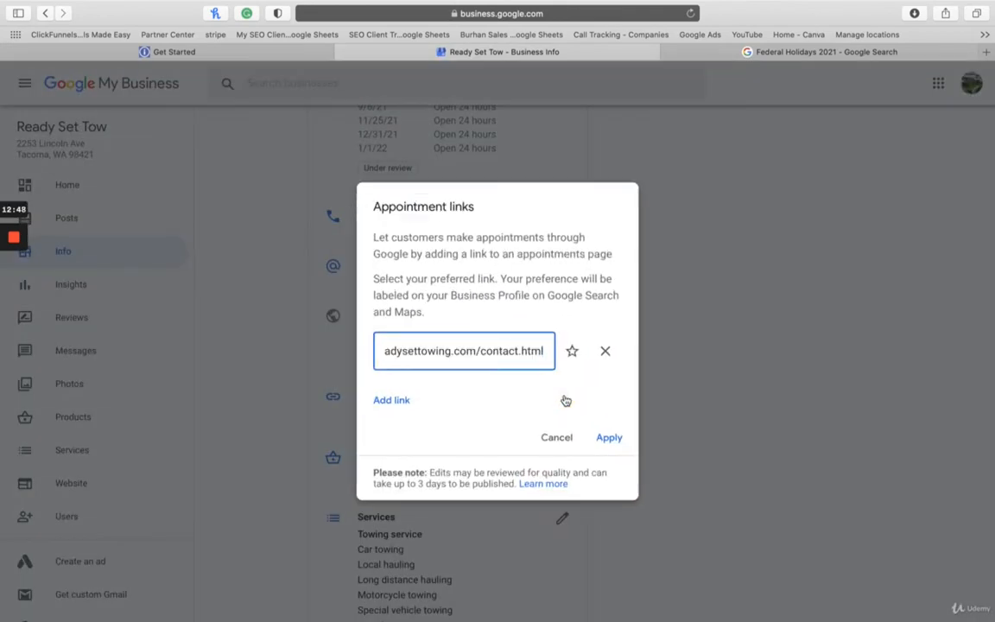
left_click(498, 350)
left_click_drag(415, 351, 360, 349)
left_click(482, 349)
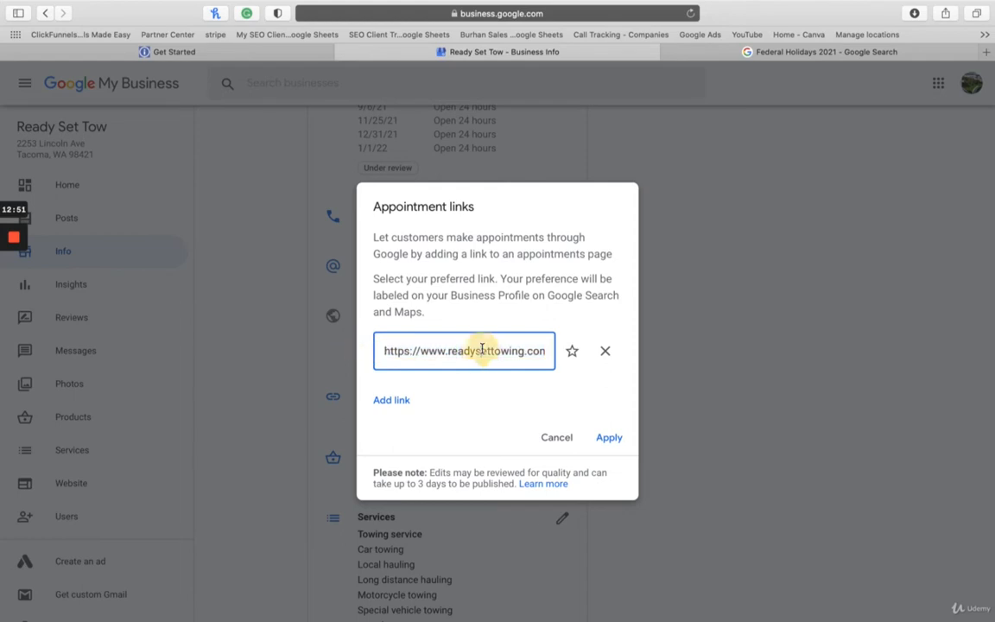
left_click_drag(493, 351, 584, 359)
key("Right")
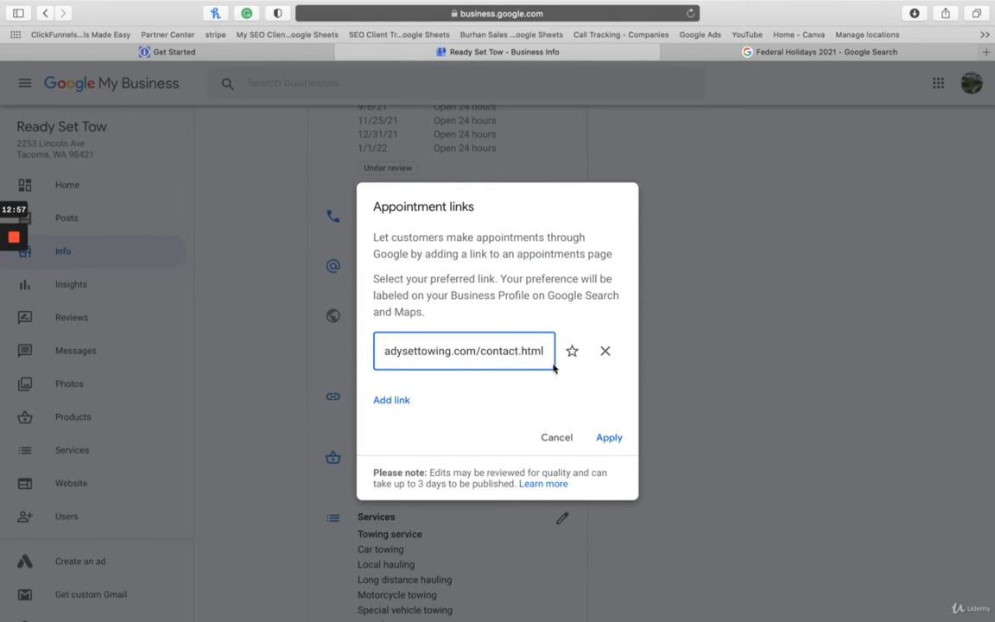
type("?utm_source=gmb&utm_medium=organic")
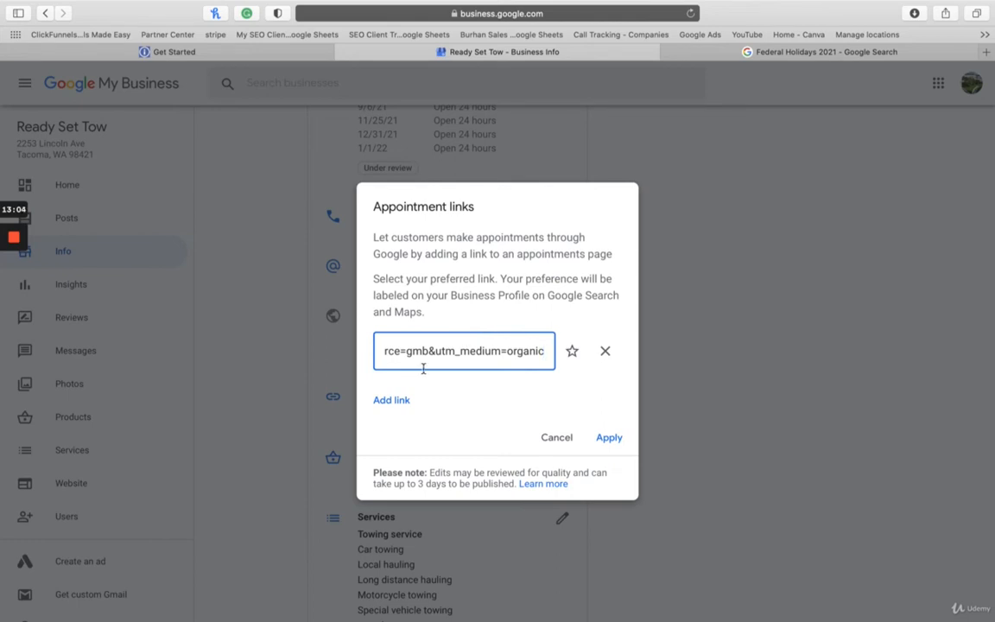
left_click(608, 439)
Review the guidance notes on services, menus and products alongside the profile's Products and Services sections.
mouse_move(14, 235)
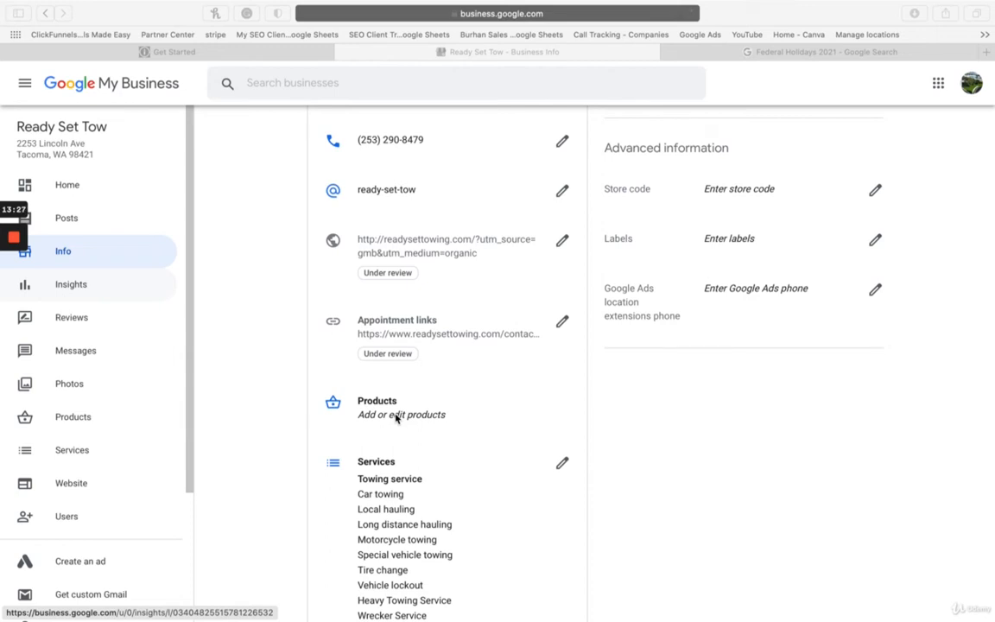
mouse_move(16, 252)
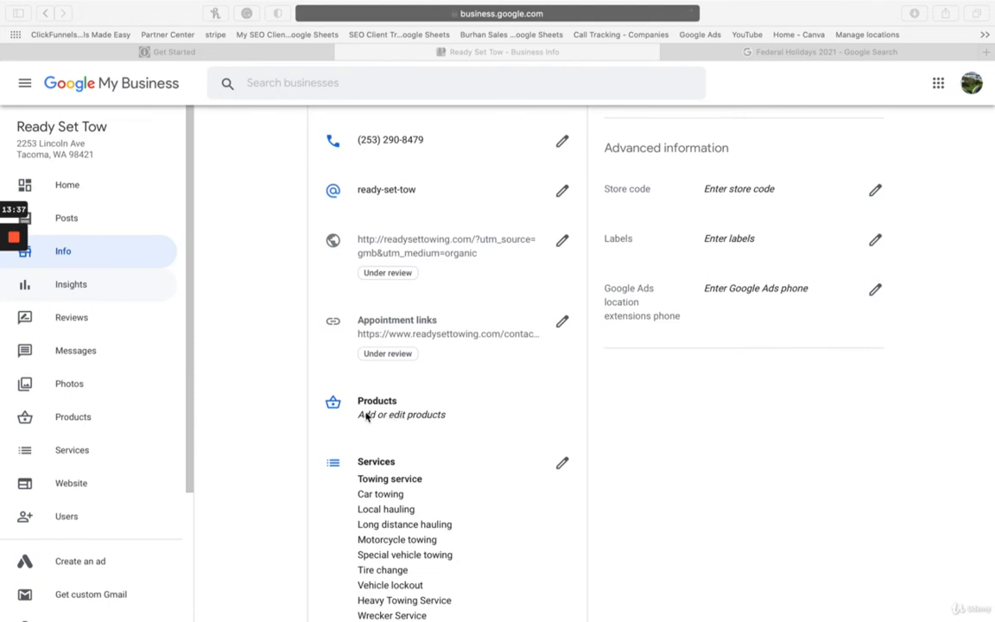
mouse_move(16, 293)
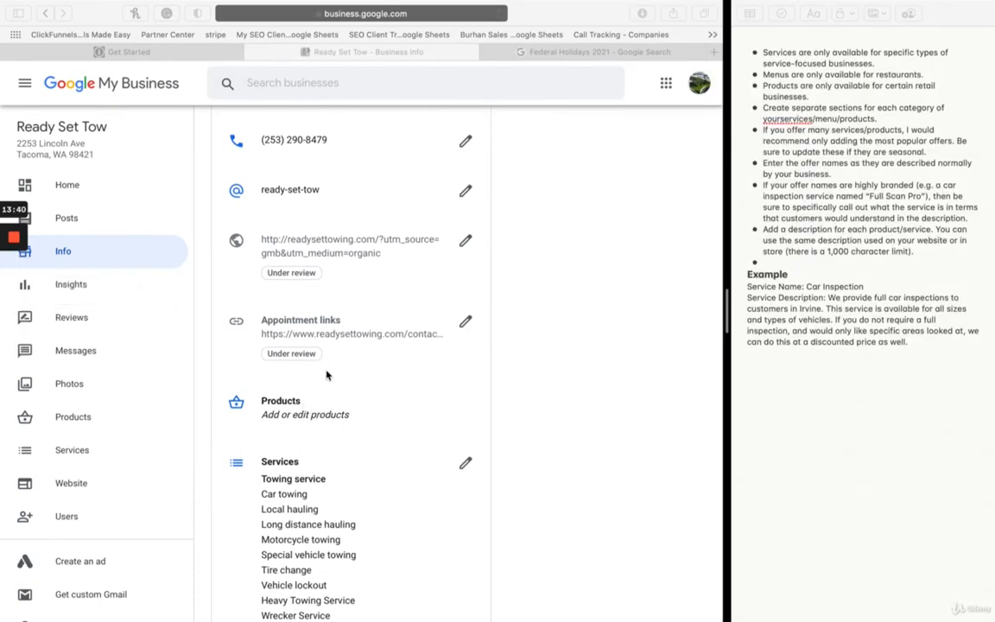
scroll(327, 375, "down", 1)
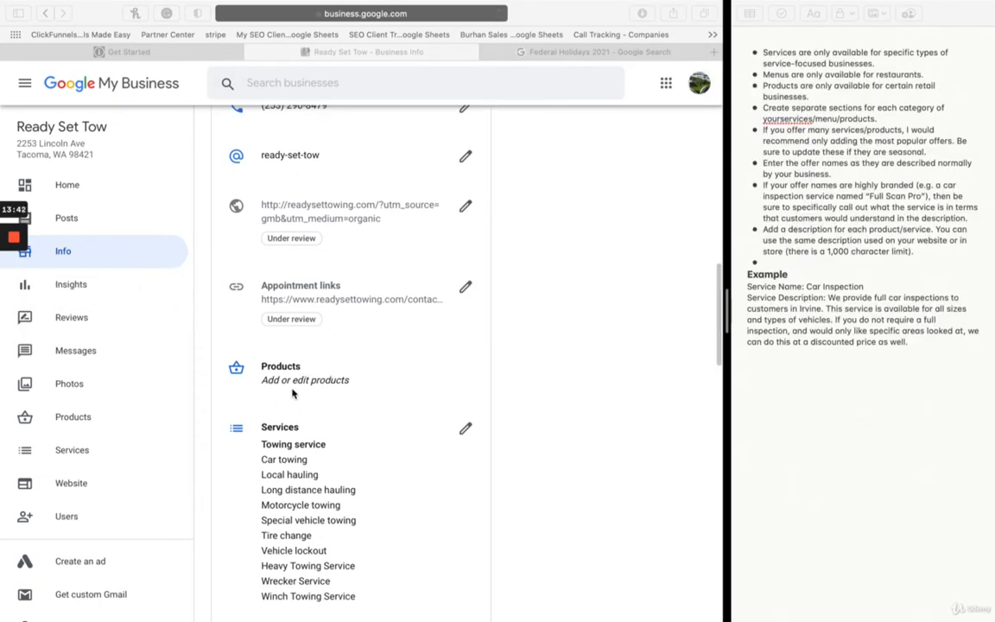
scroll(309, 393, "down", 1)
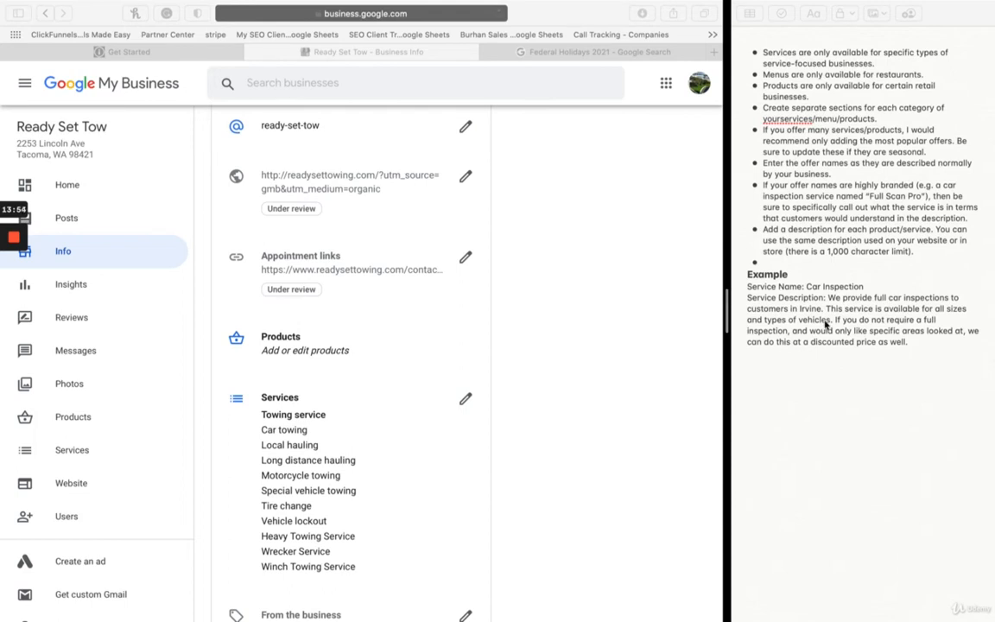
double_click(784, 54)
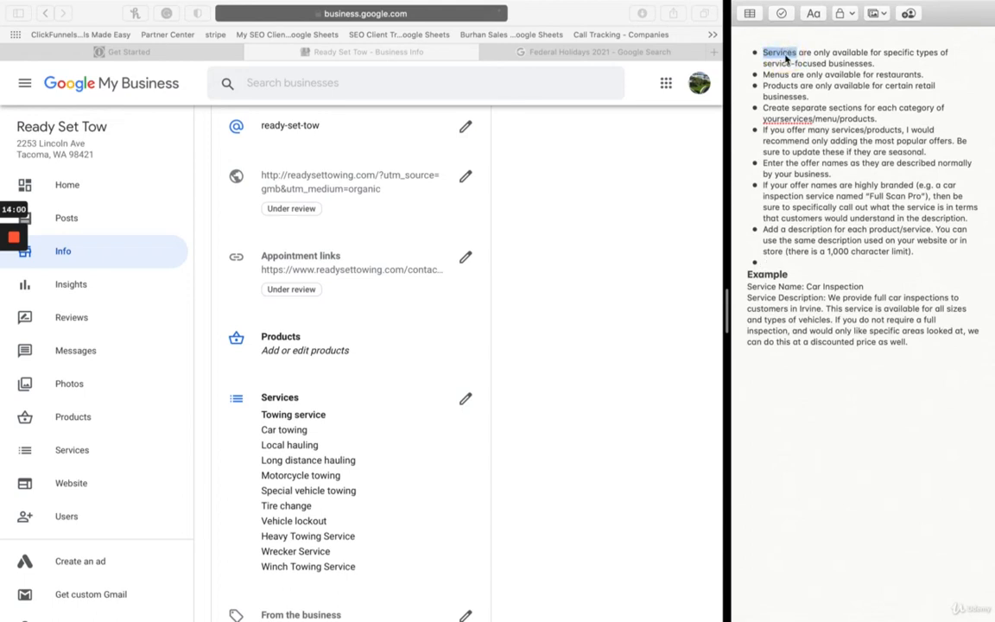
left_click(784, 55)
Start adding a product from the Products section and examine the form's photo, name, category, price and description fields.
left_click(315, 354)
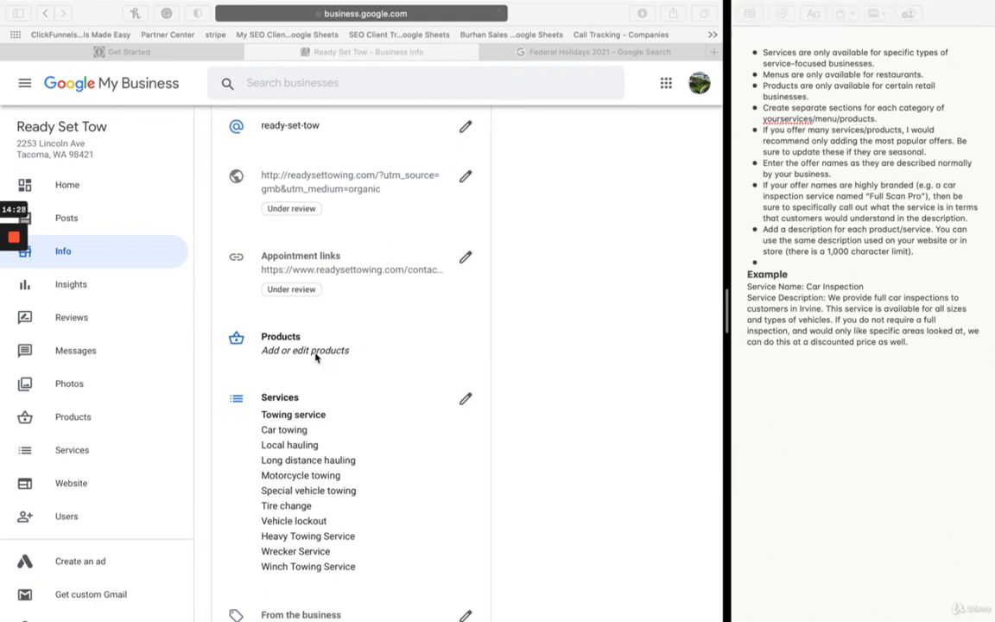
left_click(298, 353)
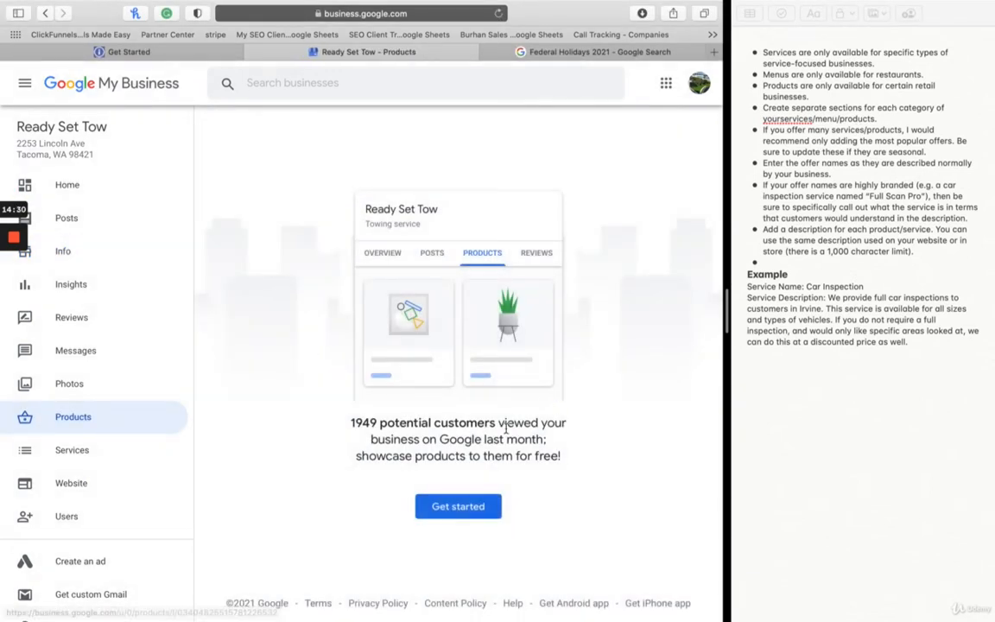
left_click(458, 509)
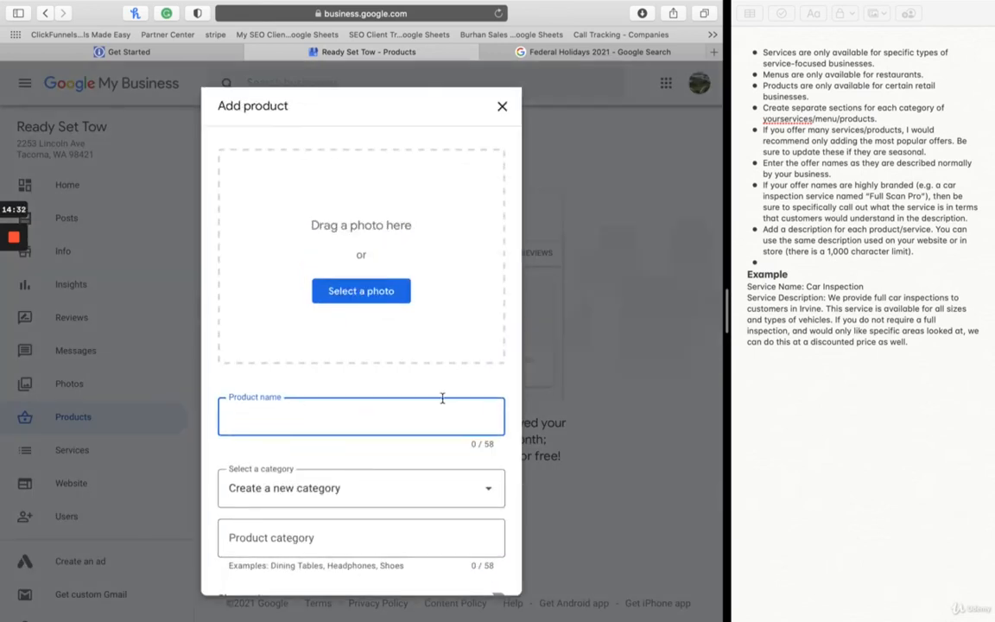
scroll(324, 378, "down", 3)
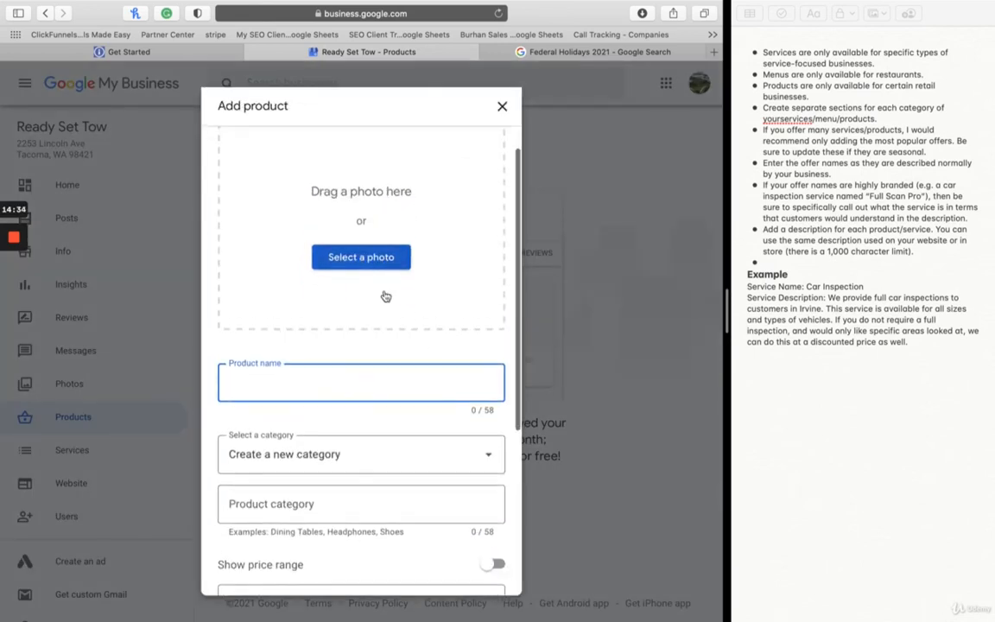
scroll(325, 378, "down", 3)
left_click(326, 413)
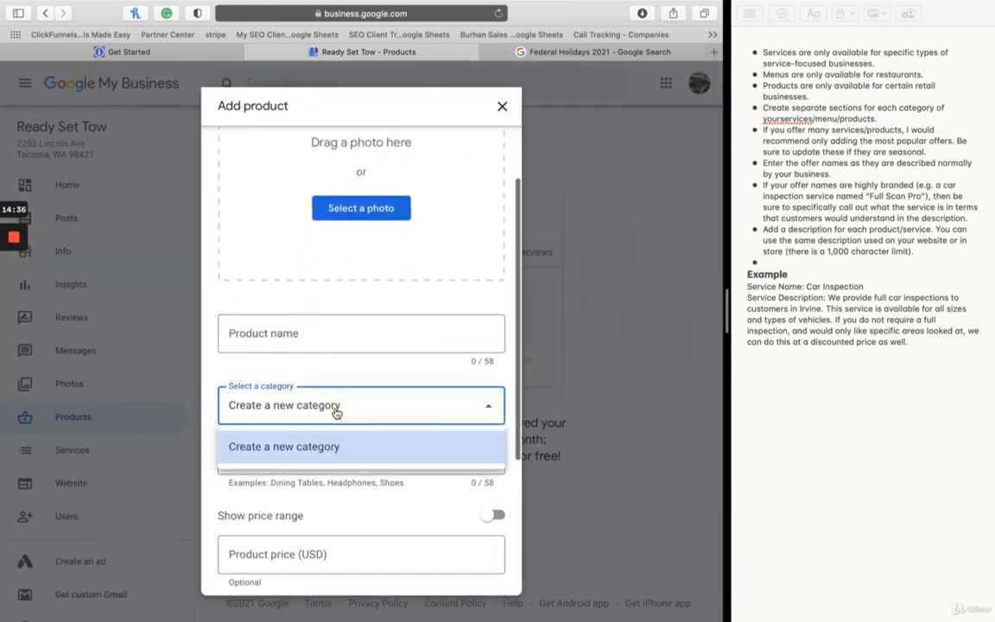
left_click(298, 324)
scroll(327, 389, "down", 1)
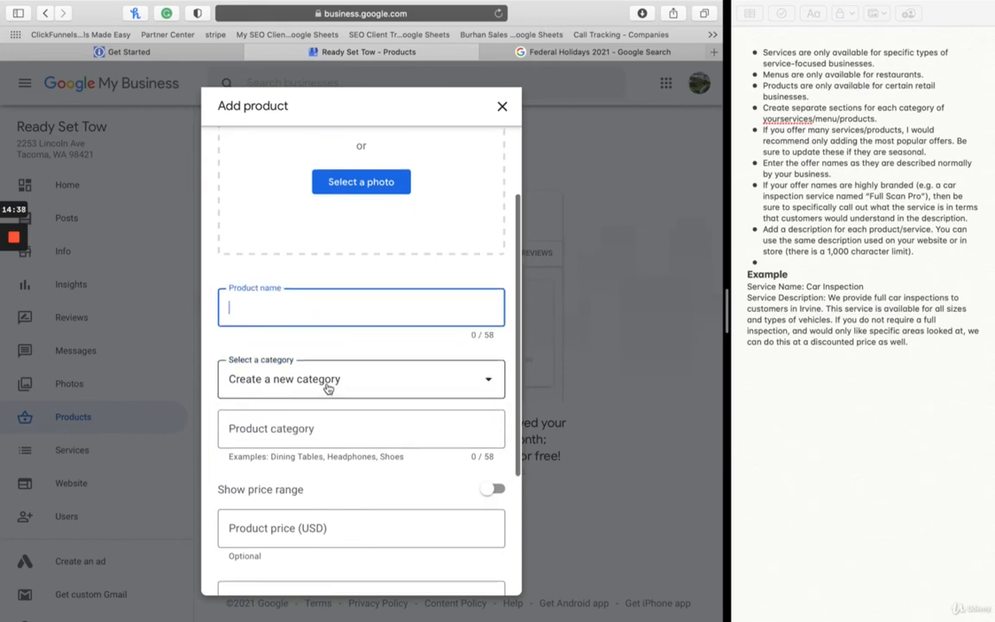
left_click(318, 436)
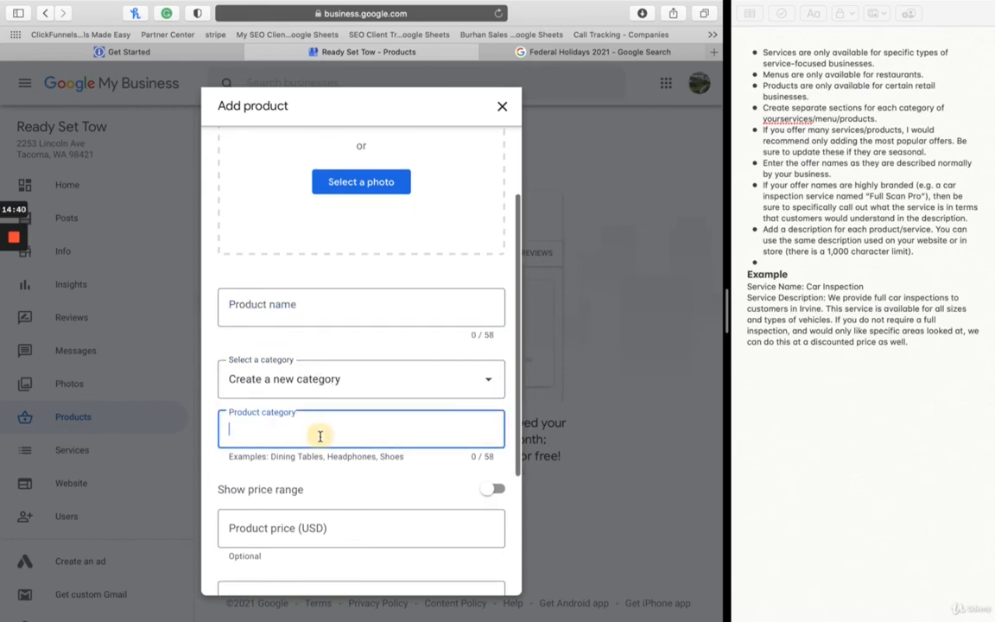
scroll(319, 436, "down", 3)
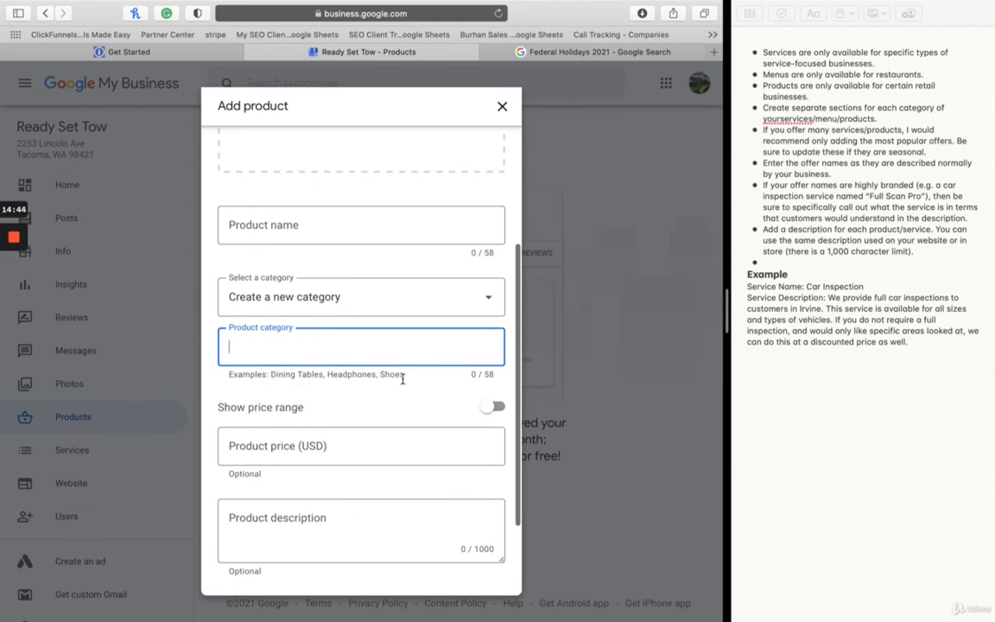
scroll(395, 378, "down", 1)
scroll(391, 378, "down", 3)
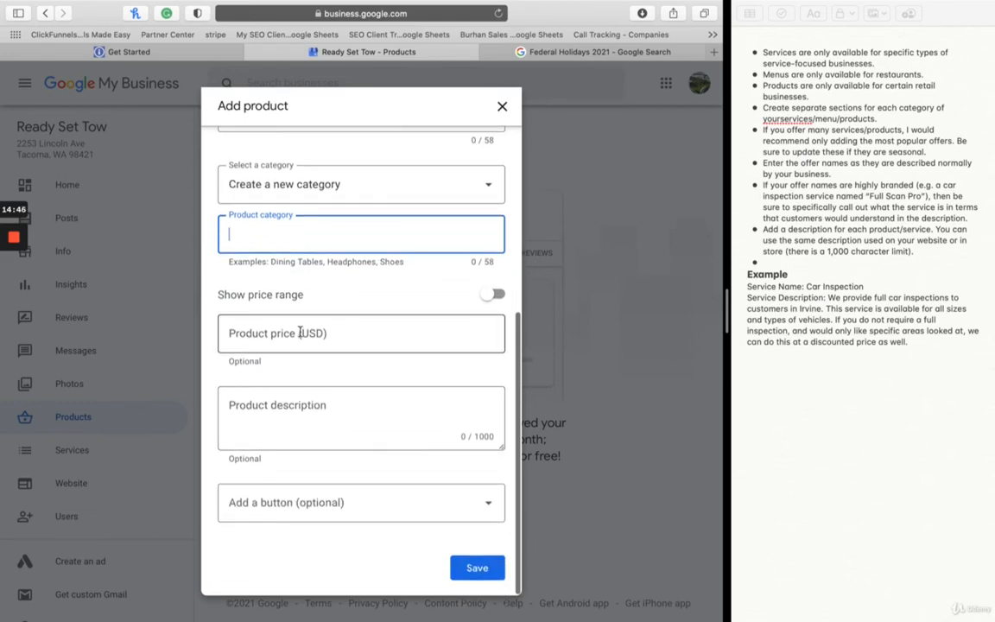
Try the price range option for the product, switch it back off, and check the price and description fields.
left_click(493, 295)
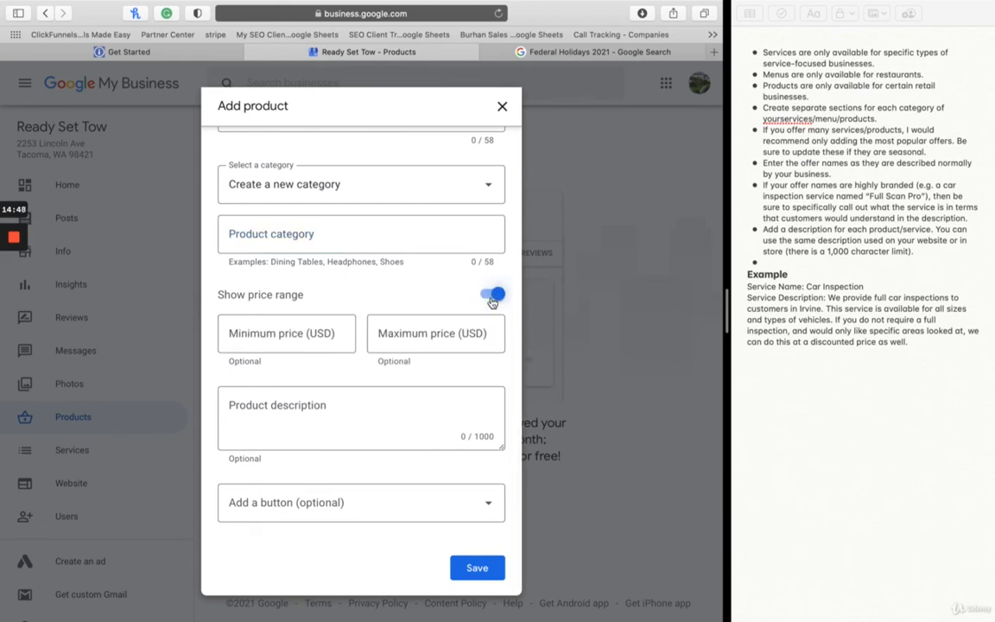
left_click(491, 298)
left_click(491, 298)
left_click(493, 295)
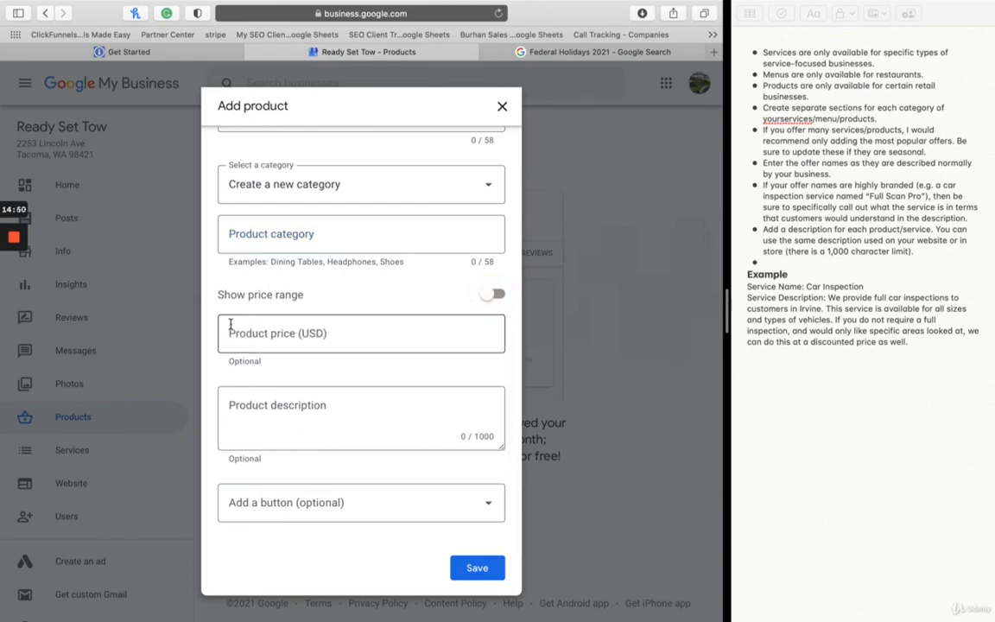
left_click(277, 332)
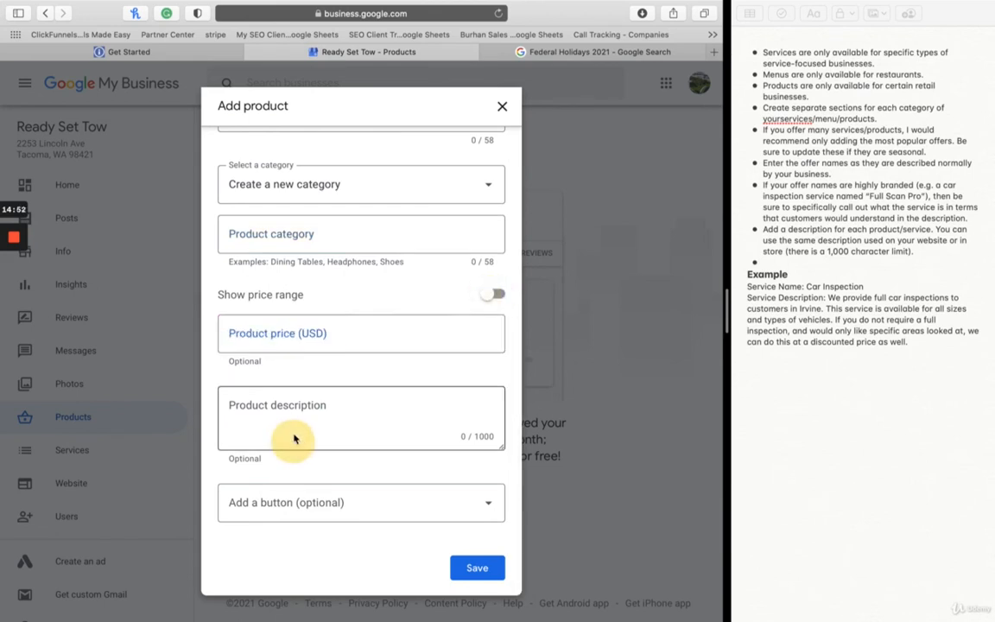
left_click(291, 431)
Try Order online as the product's button with pasted text as its link, clear the link and discard the product form.
left_click(298, 516)
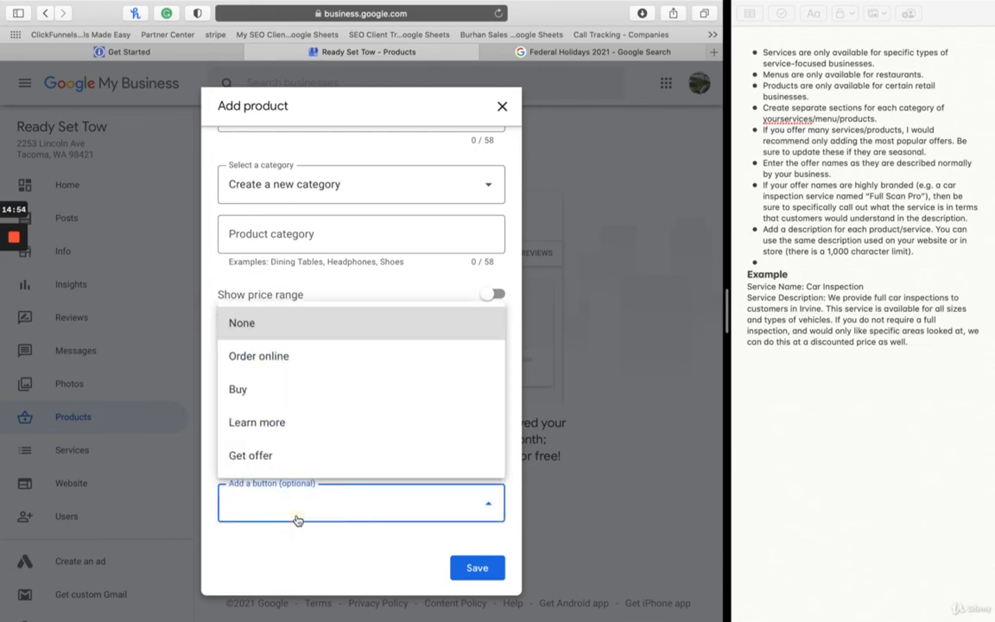
left_click(284, 354)
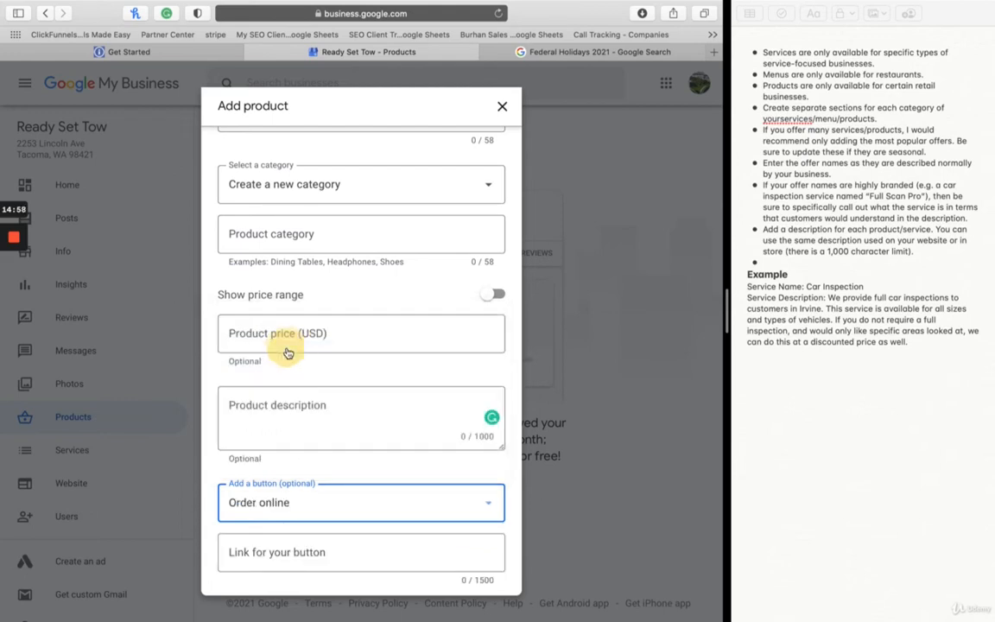
scroll(328, 477, "down", 1)
left_click(295, 503)
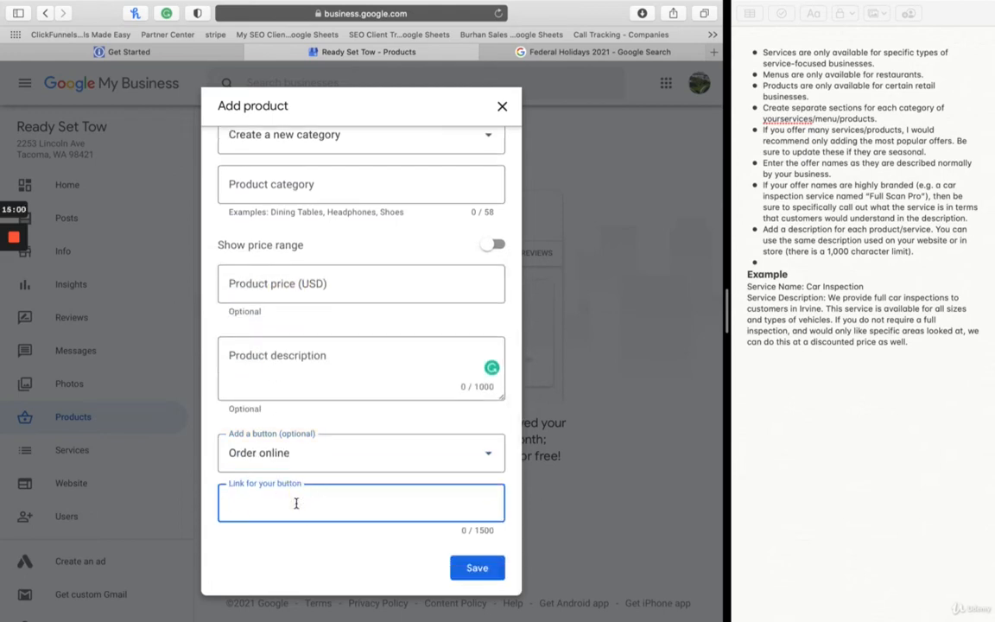
key("super+v")
key("super+a")
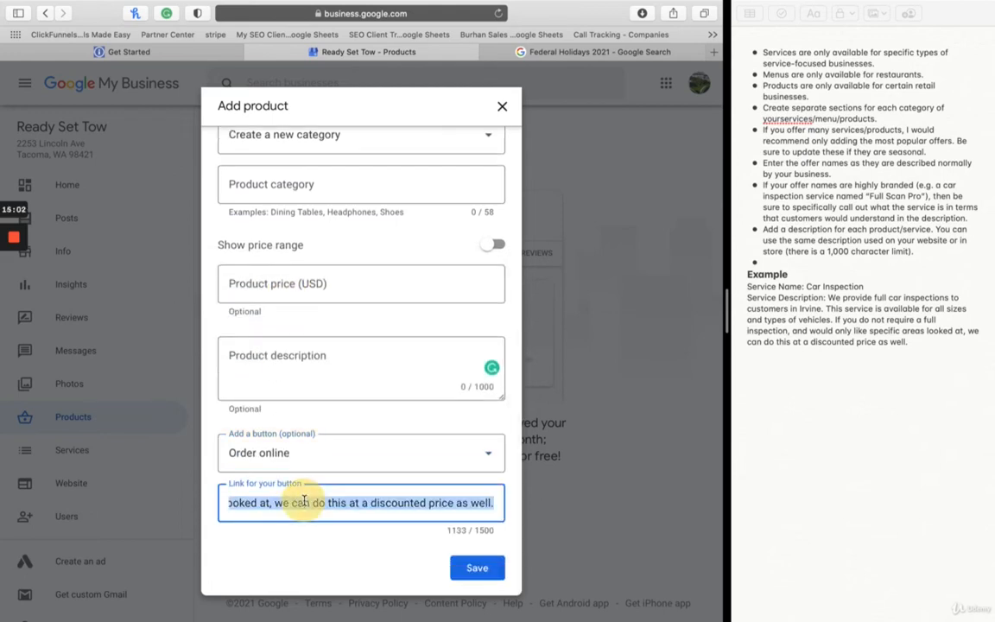
key("BackSpace")
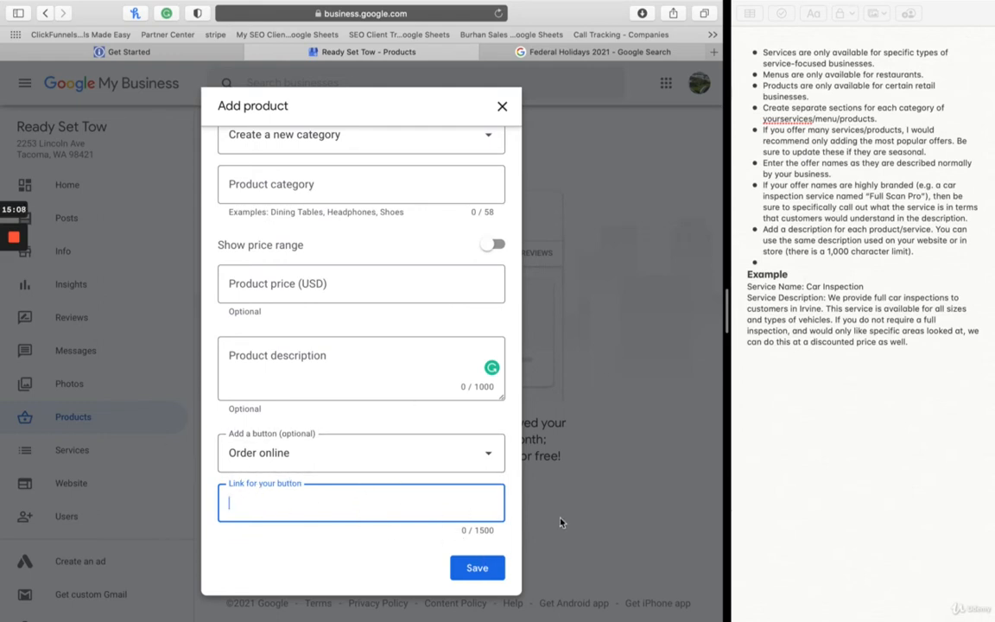
left_click(502, 105)
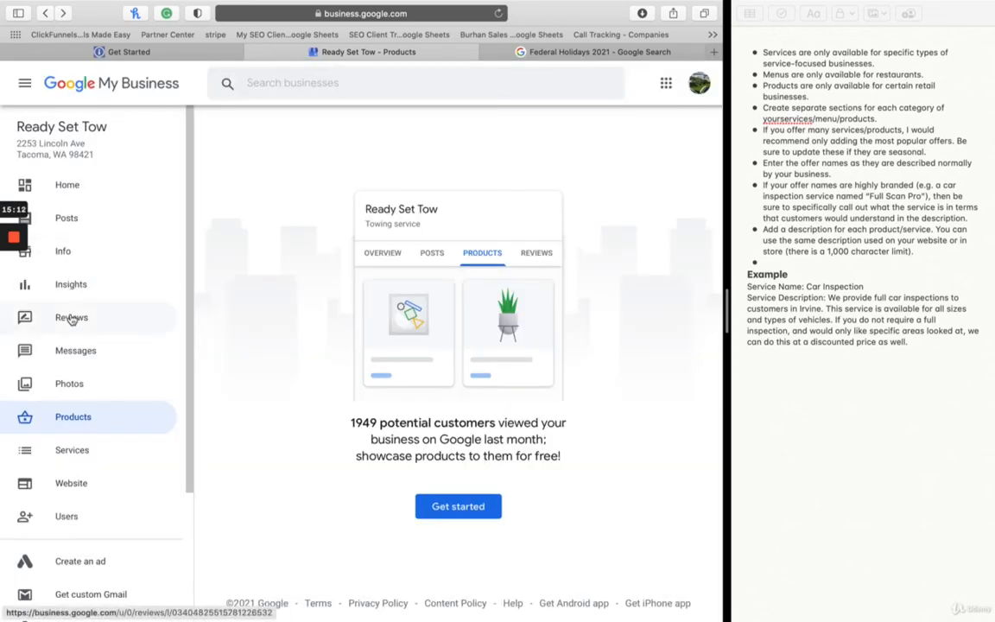
Return to the business info, check the tracking parameters in the appointment link, and close it without applying changes.
left_click(71, 252)
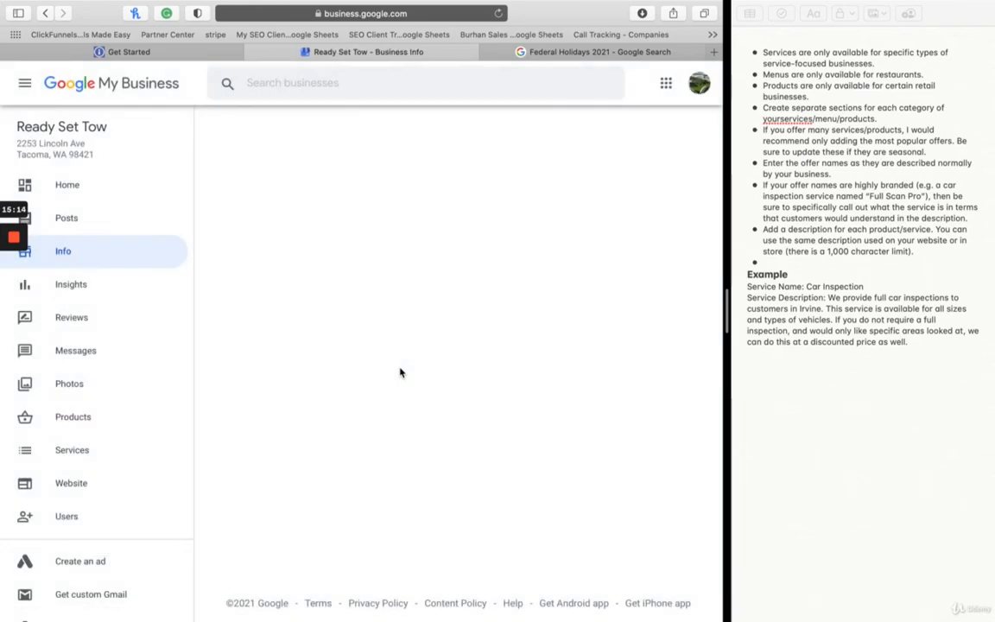
scroll(414, 456, "down", 10)
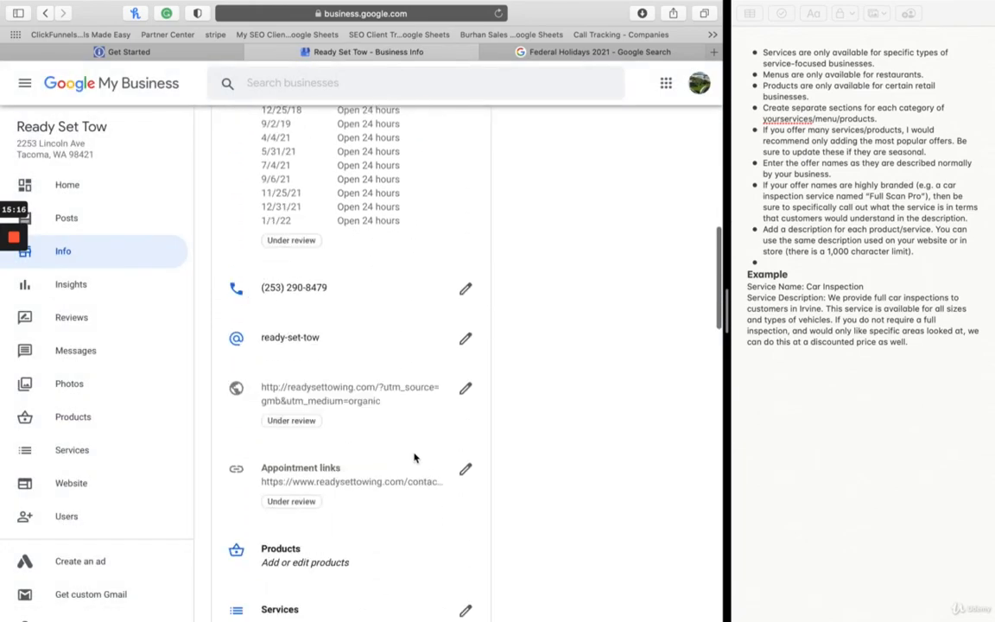
scroll(414, 456, "down", 3)
left_click(405, 345)
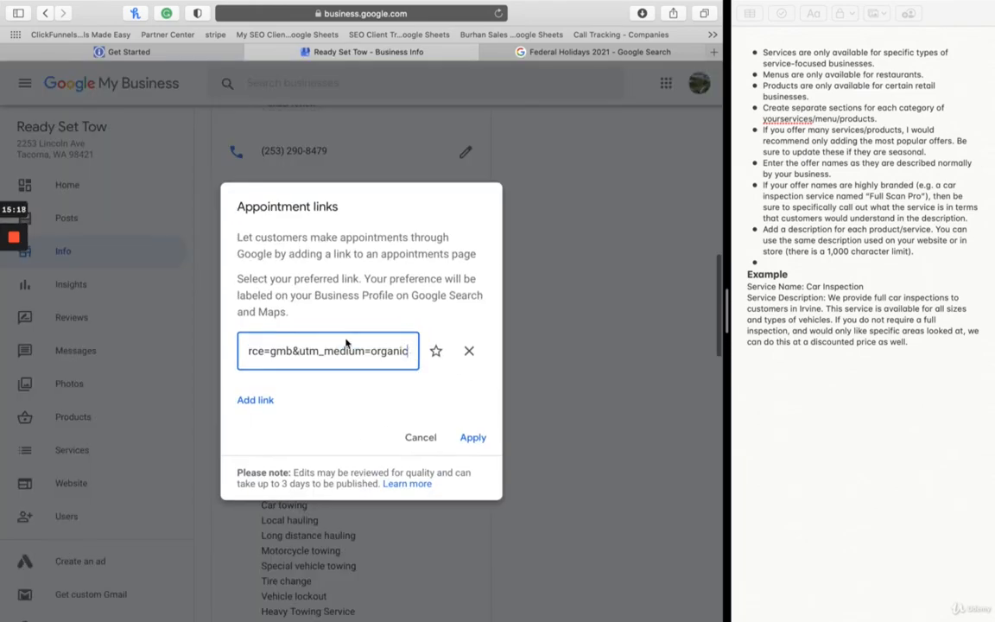
left_click_drag(292, 351, 355, 351)
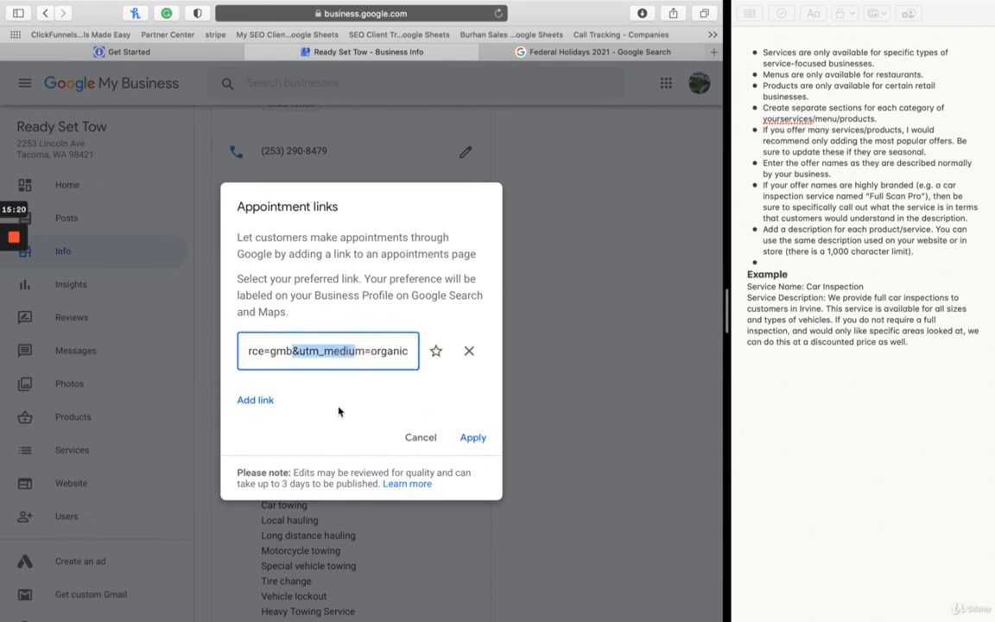
left_click(339, 412)
left_click(421, 437)
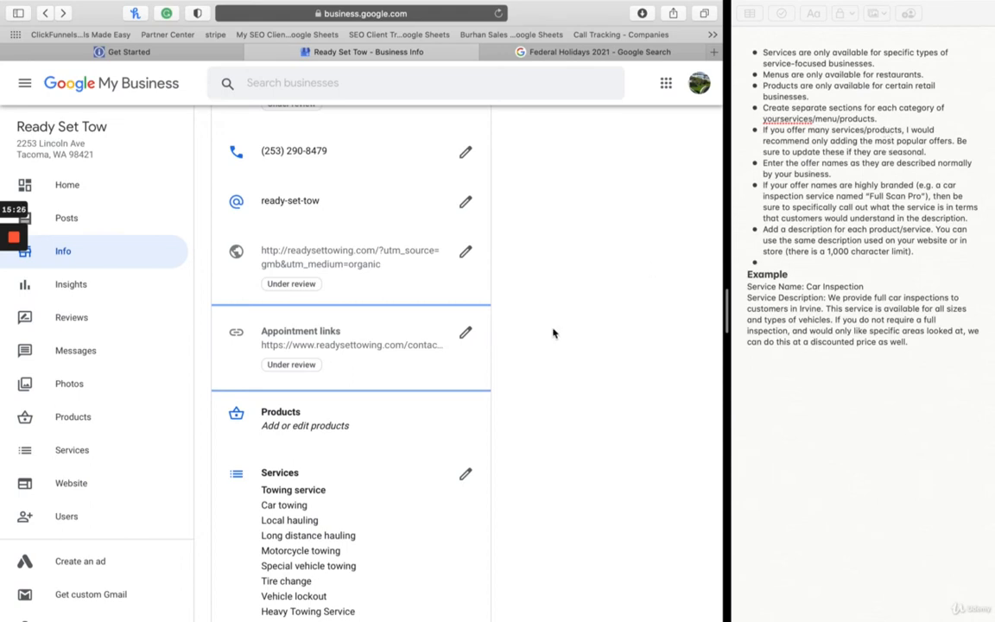
scroll(380, 426, "down", 1)
scroll(381, 426, "down", 3)
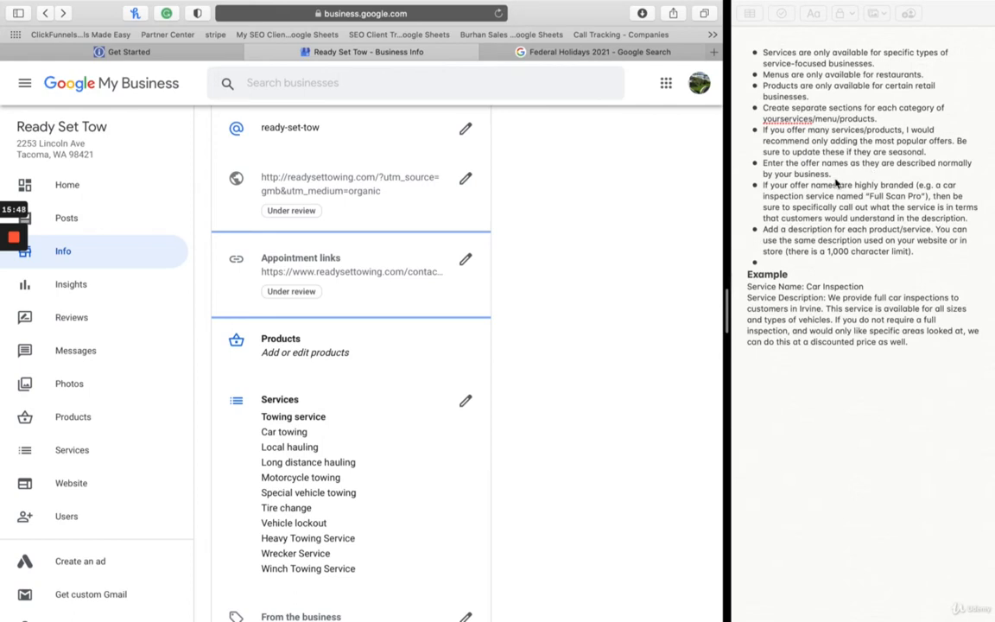
Check the service guidelines in the notes, open the services list from the business info, and accept all the suggested service changes.
scroll(836, 182, "down", 2)
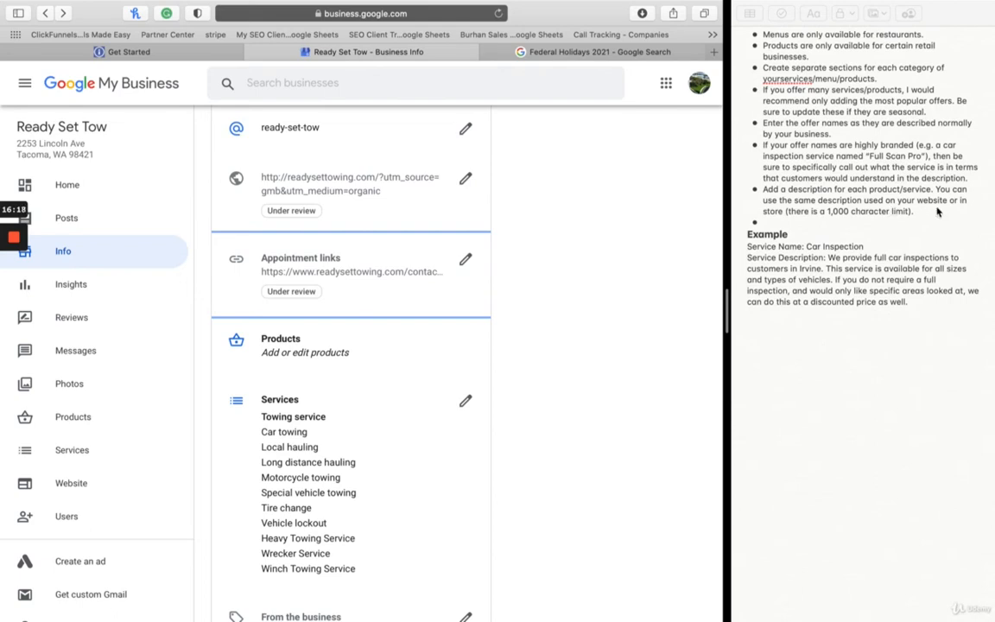
scroll(818, 224, "down", 2)
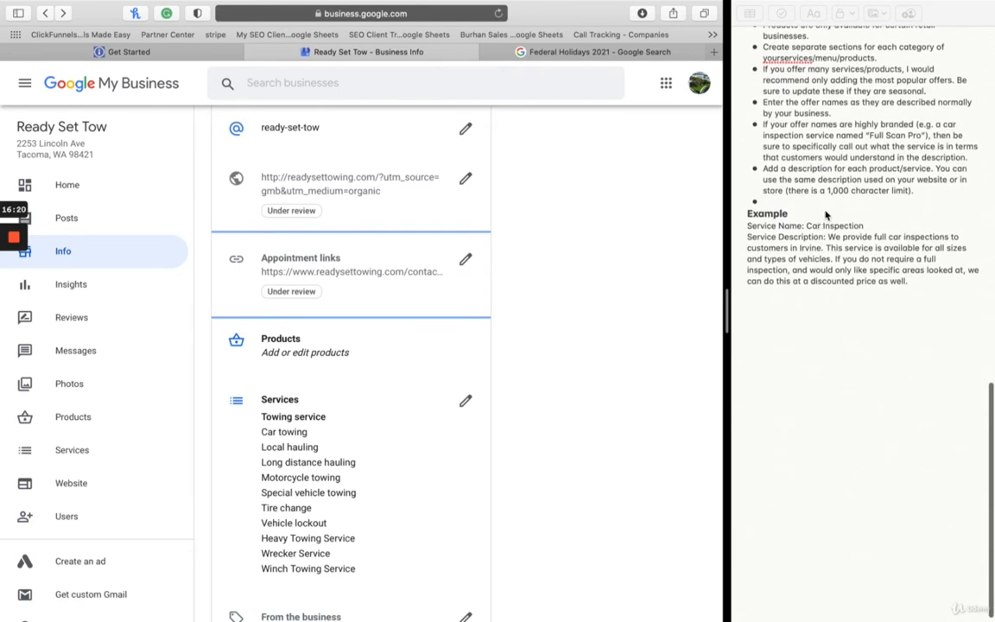
scroll(320, 371, "down", 2)
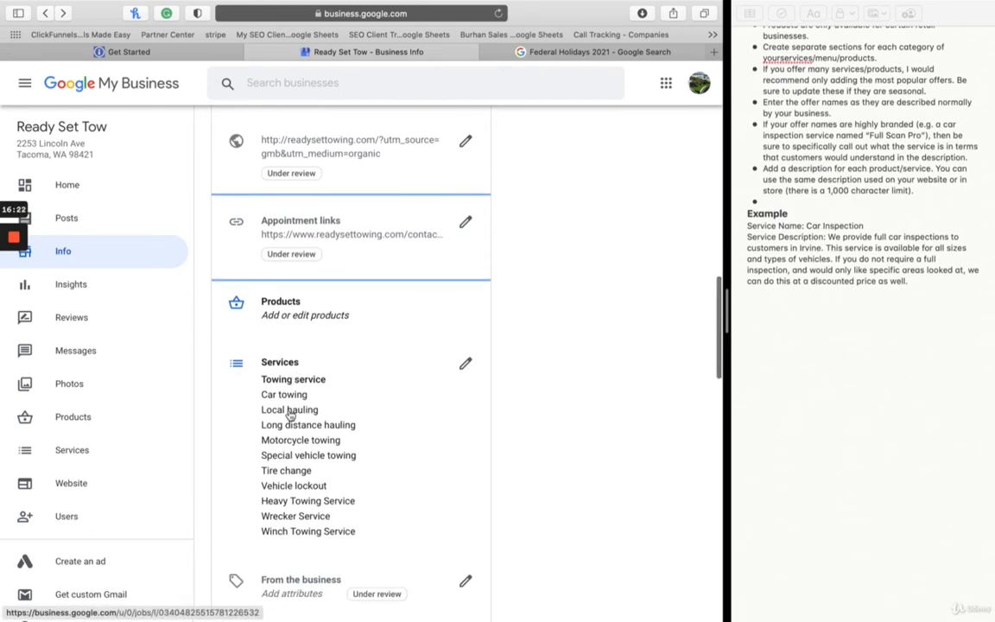
left_click(289, 414)
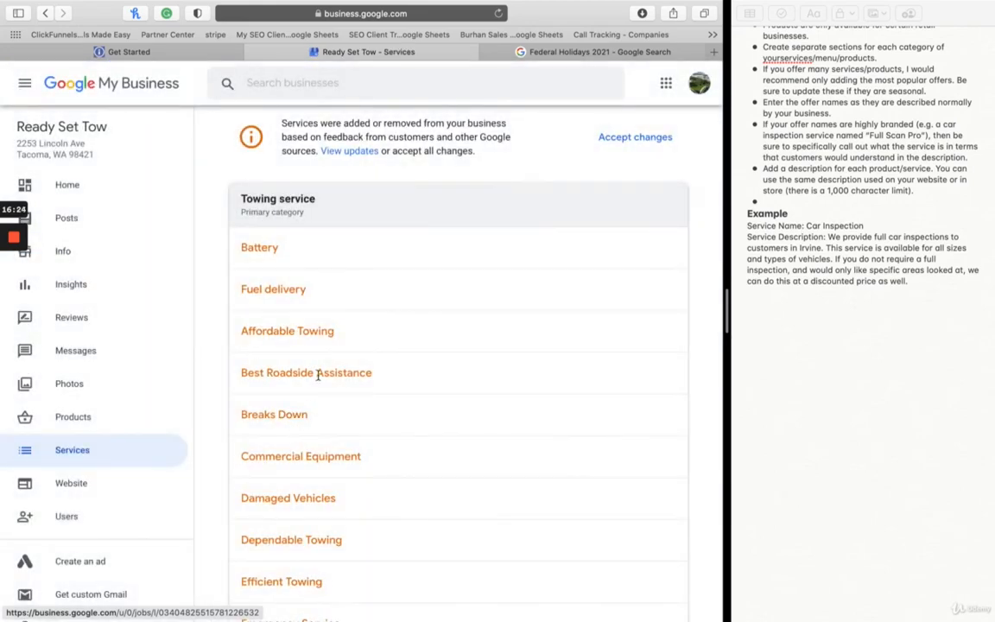
scroll(292, 364, "down", 20)
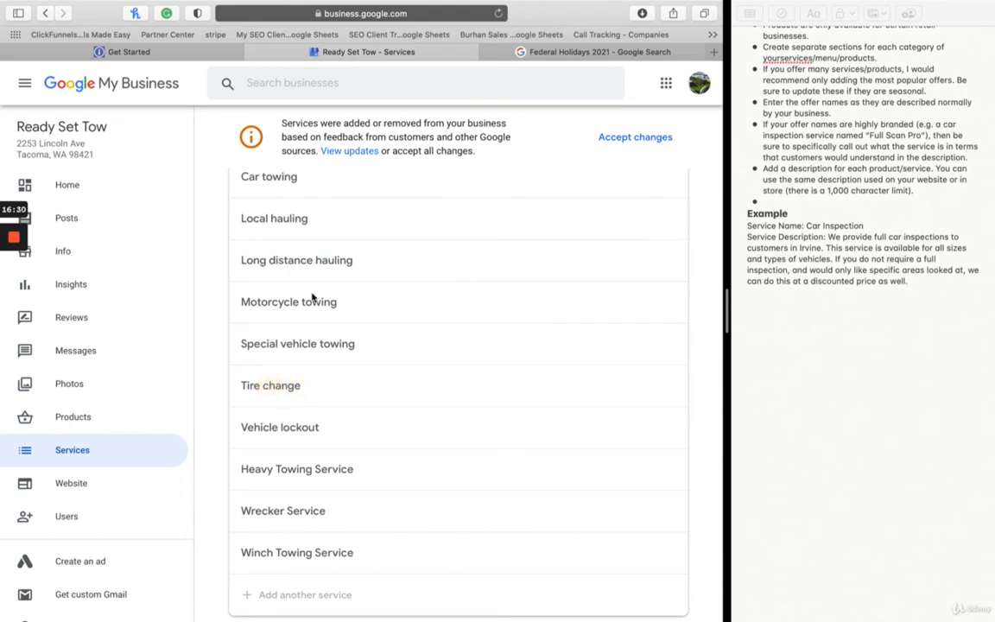
scroll(313, 295, "down", 3)
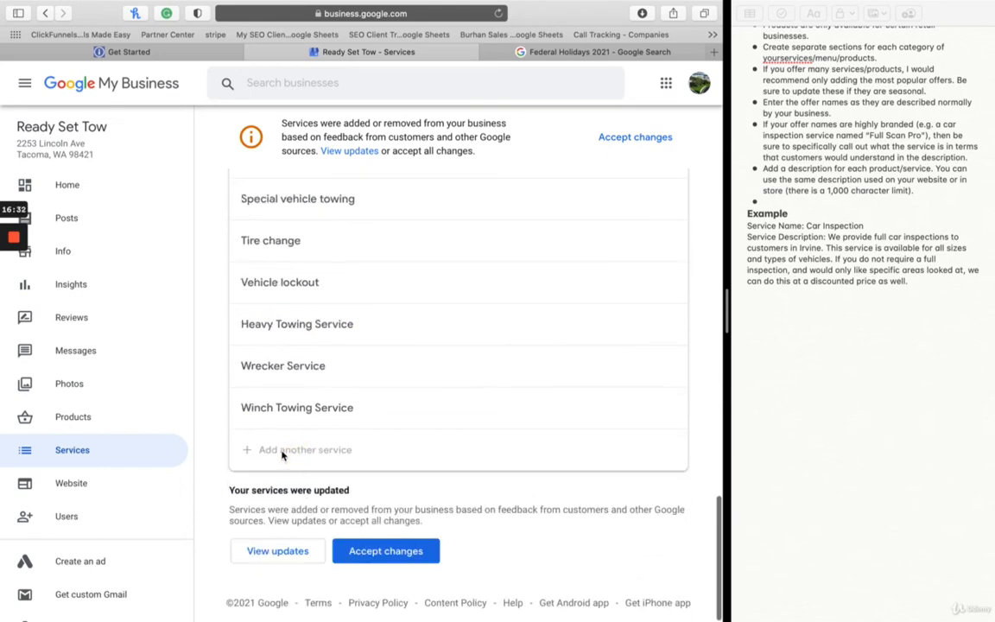
left_click(367, 550)
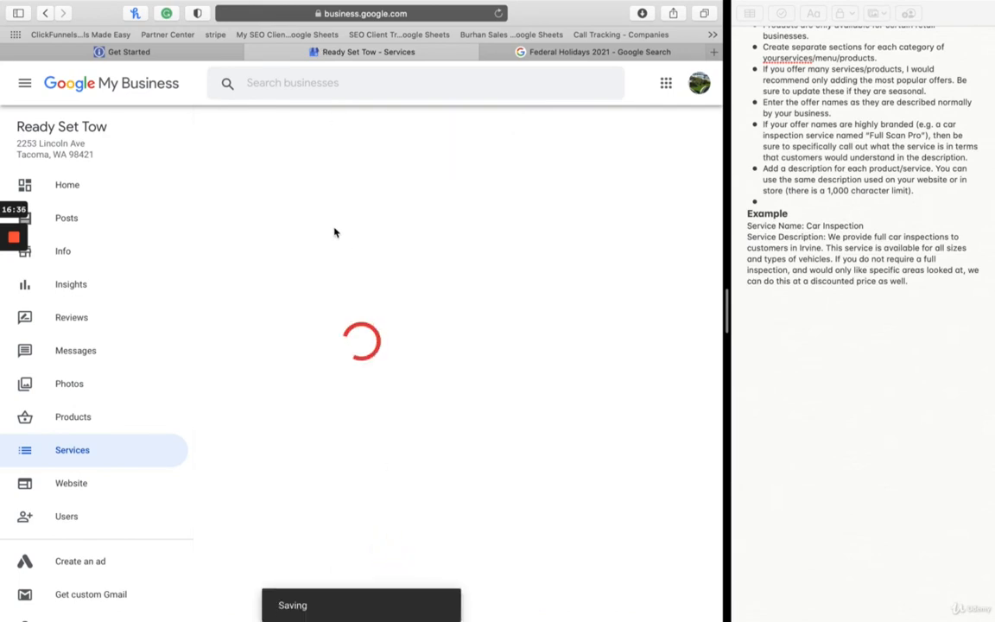
Look through the full list of services under the Towing service primary category, including the newly accepted ones.
mouse_move(16, 278)
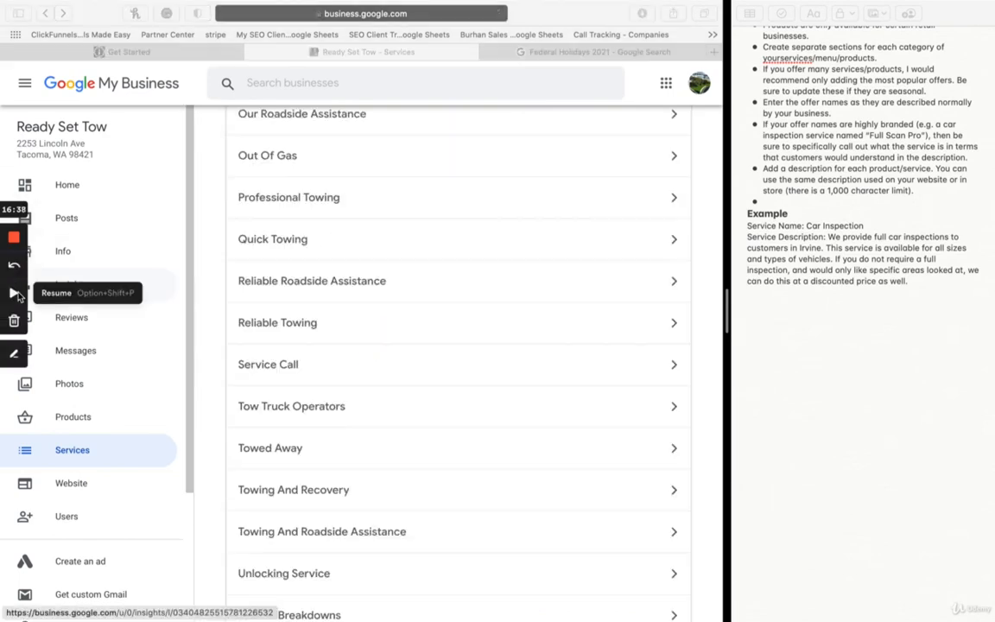
scroll(354, 361, "up", 5)
scroll(354, 361, "up", 10)
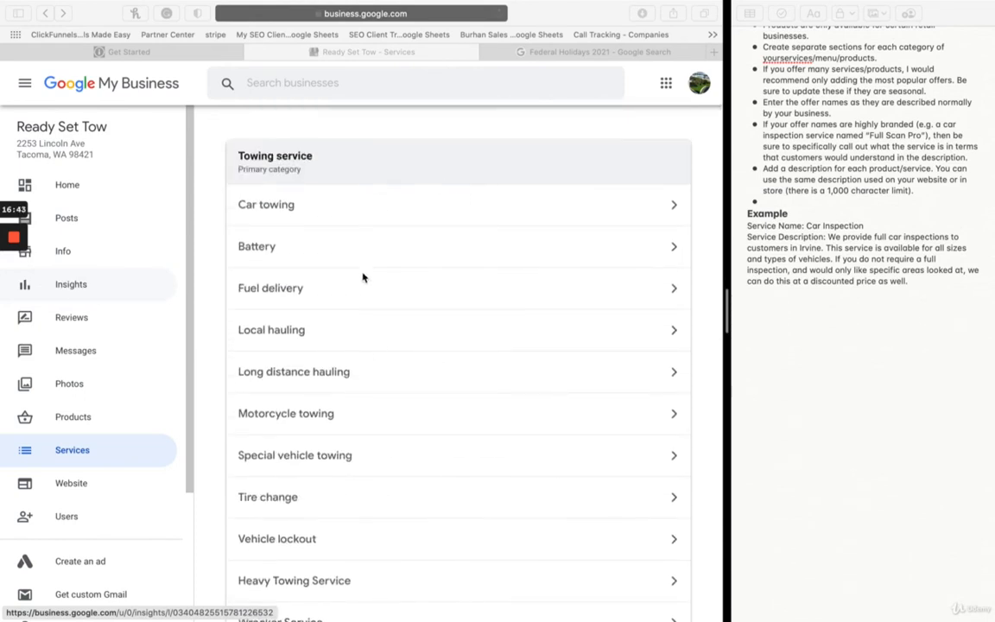
scroll(333, 413, "down", 2)
scroll(333, 259, "up", 2)
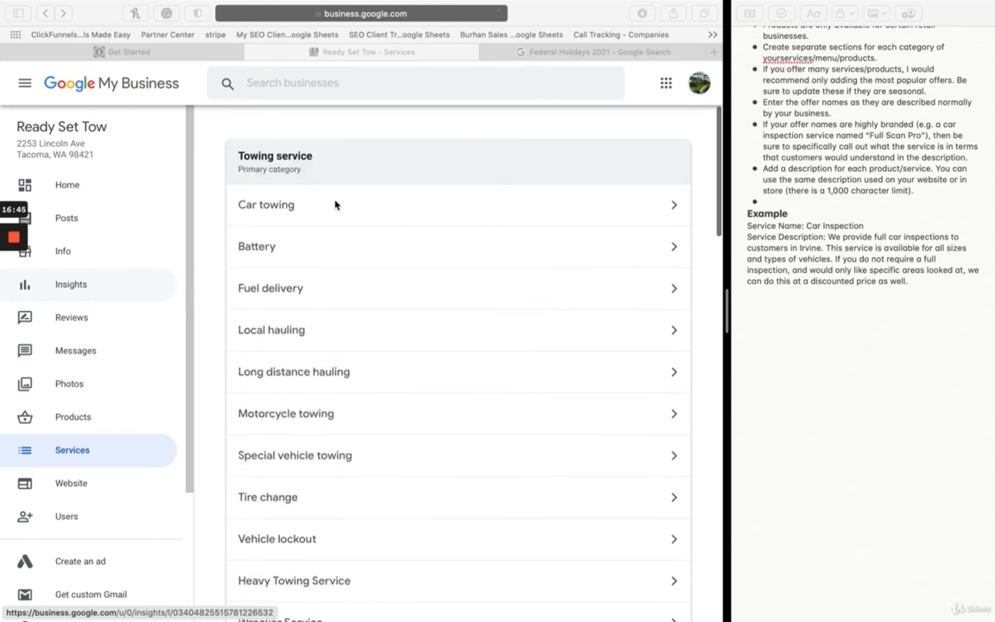
scroll(282, 390, "down", 2)
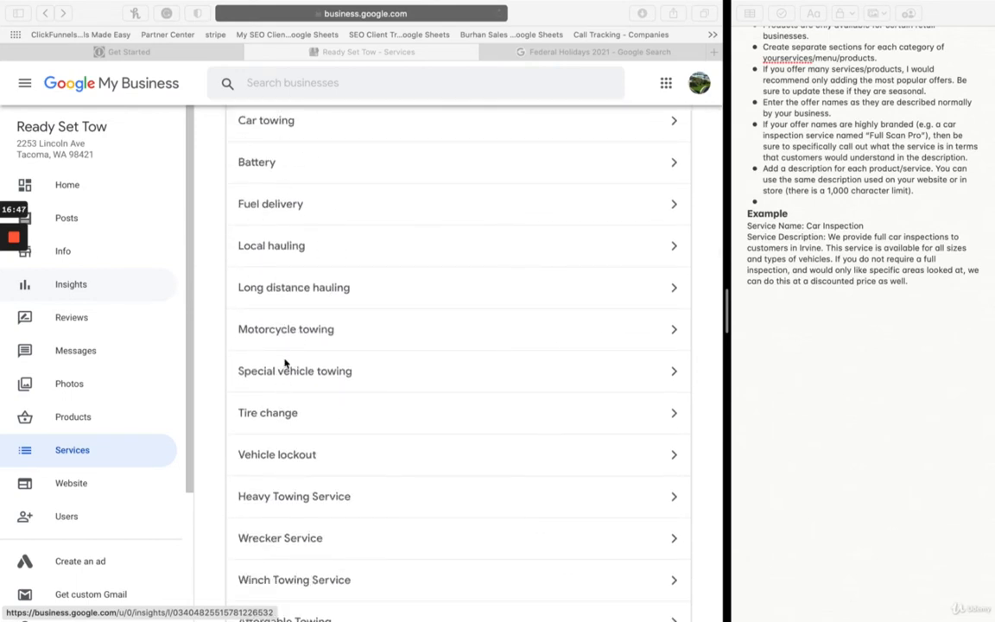
scroll(297, 355, "down", 8)
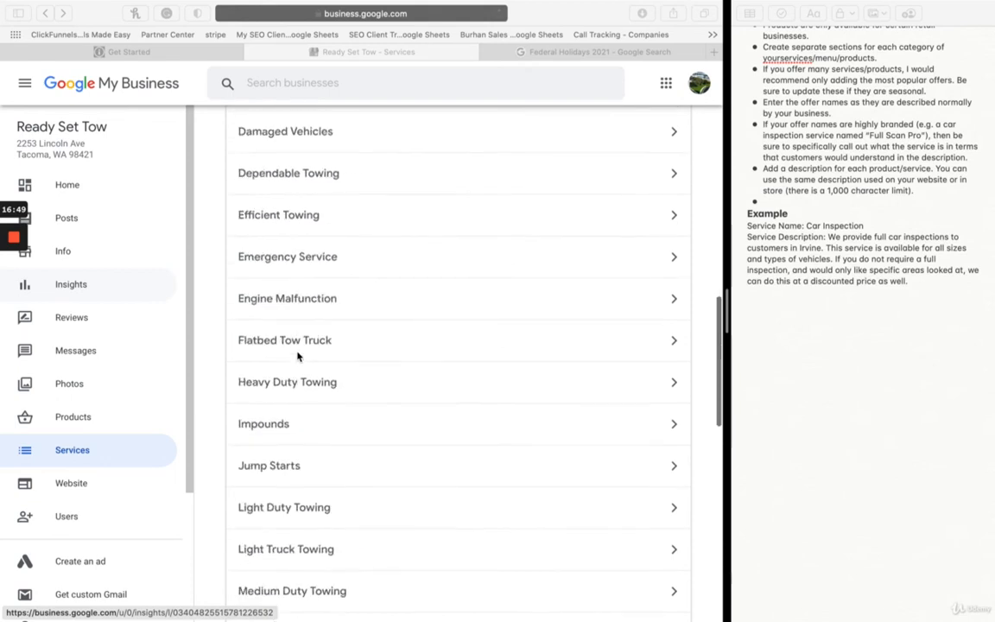
scroll(297, 355, "up", 2)
scroll(297, 355, "up", 8)
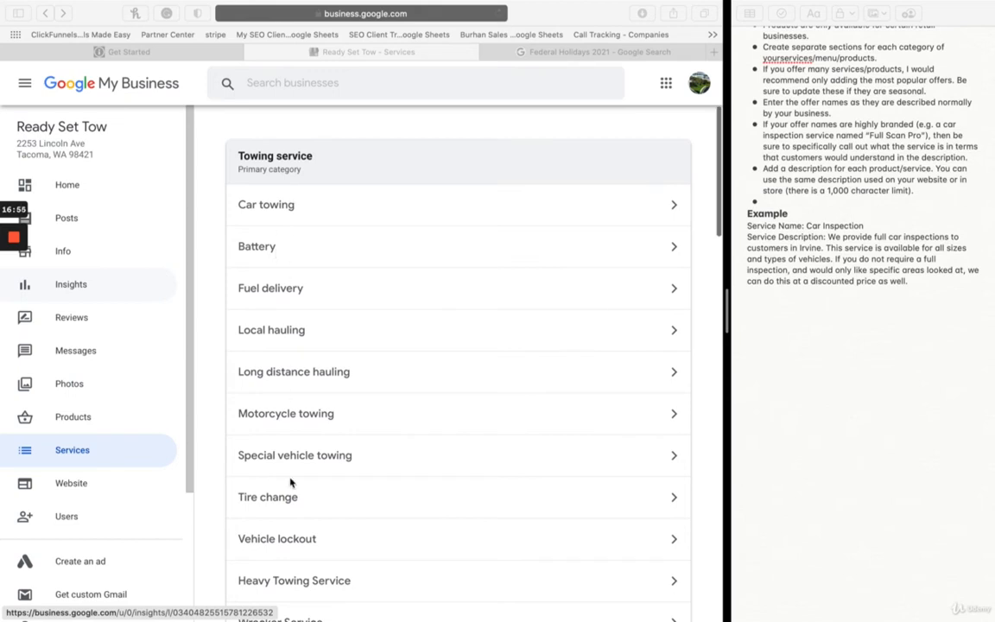
scroll(277, 160, "down", 2)
scroll(268, 390, "down", 10)
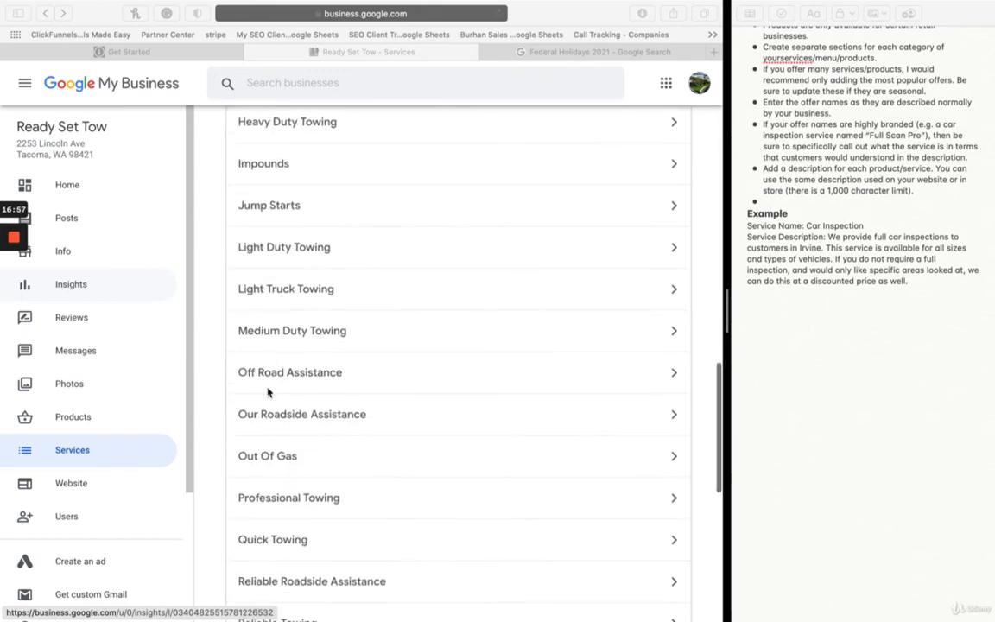
scroll(267, 390, "down", 5)
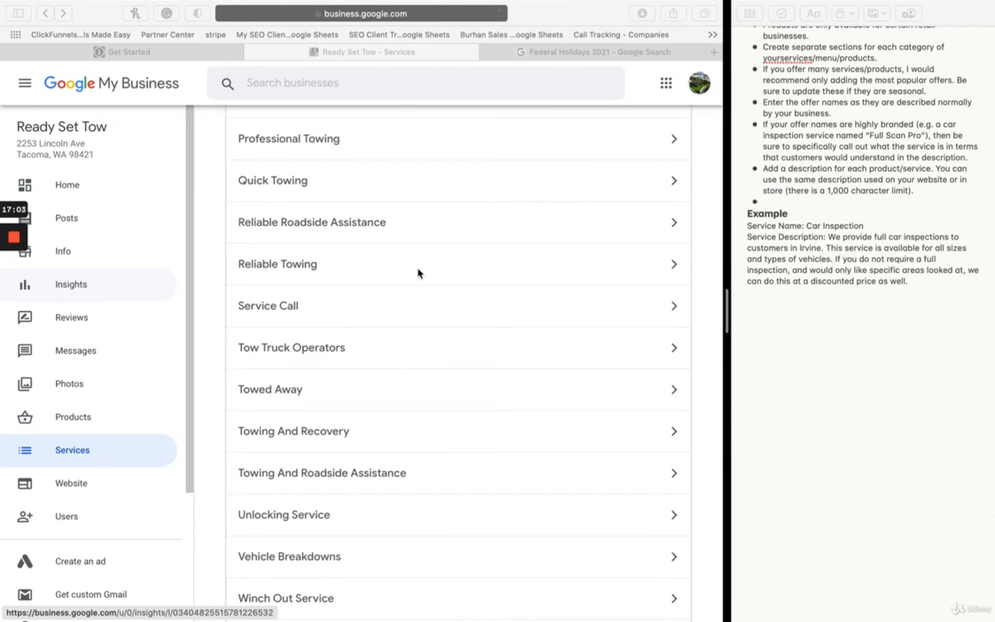
scroll(418, 273, "down", 3)
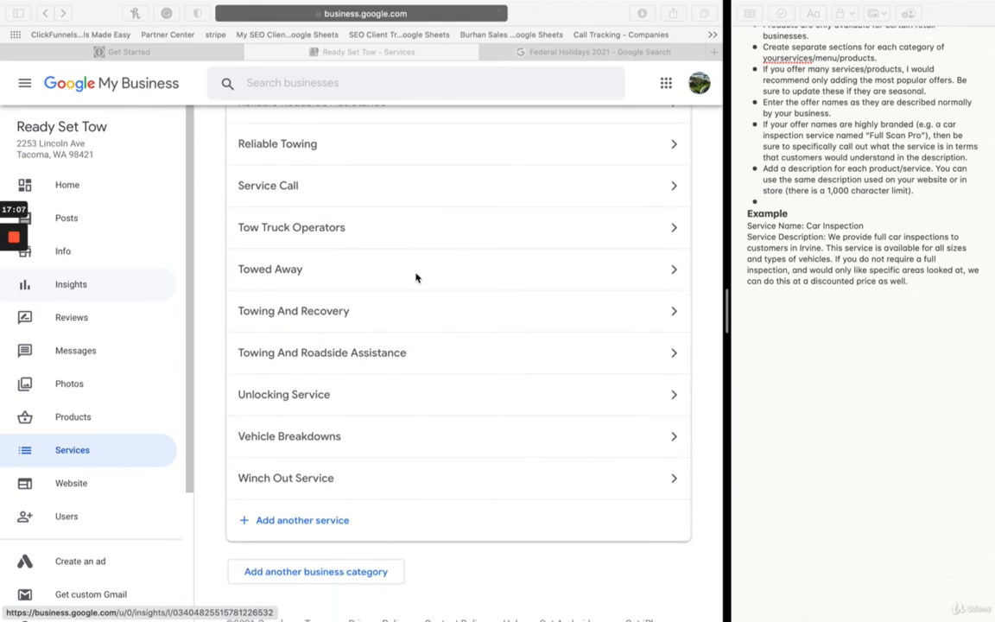
scroll(415, 277, "up", 1)
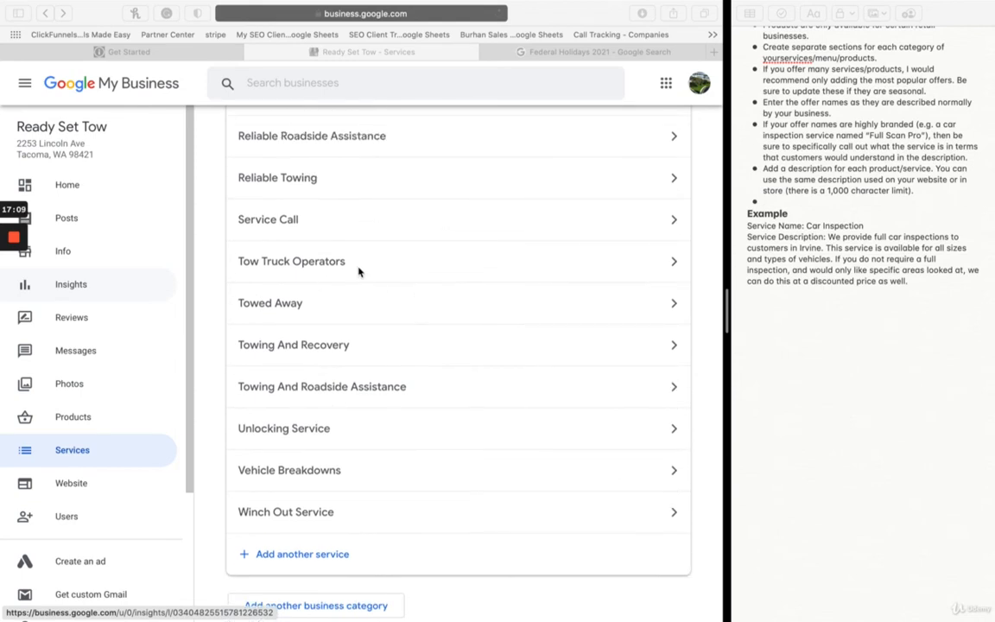
scroll(322, 215, "up", 1)
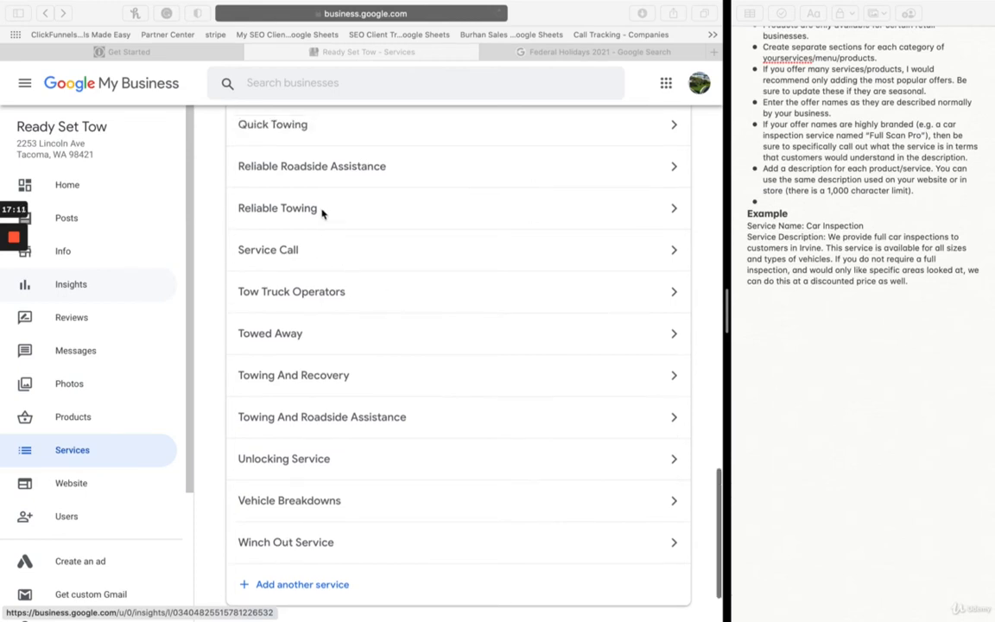
Open the Reliable Towing service details, check the price and description fields, and close them without saving.
left_click(677, 213)
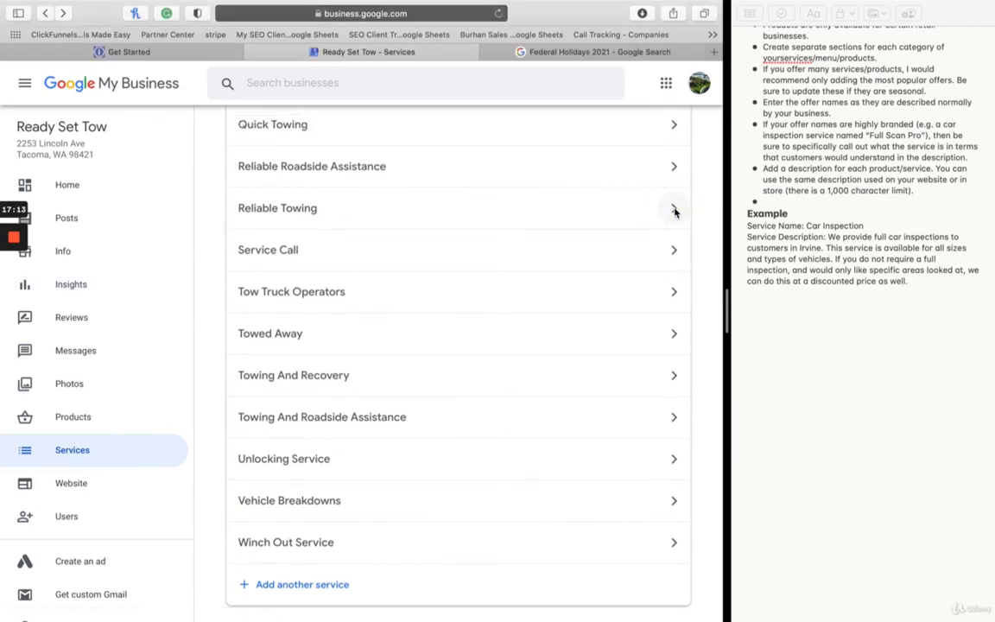
left_click(676, 211)
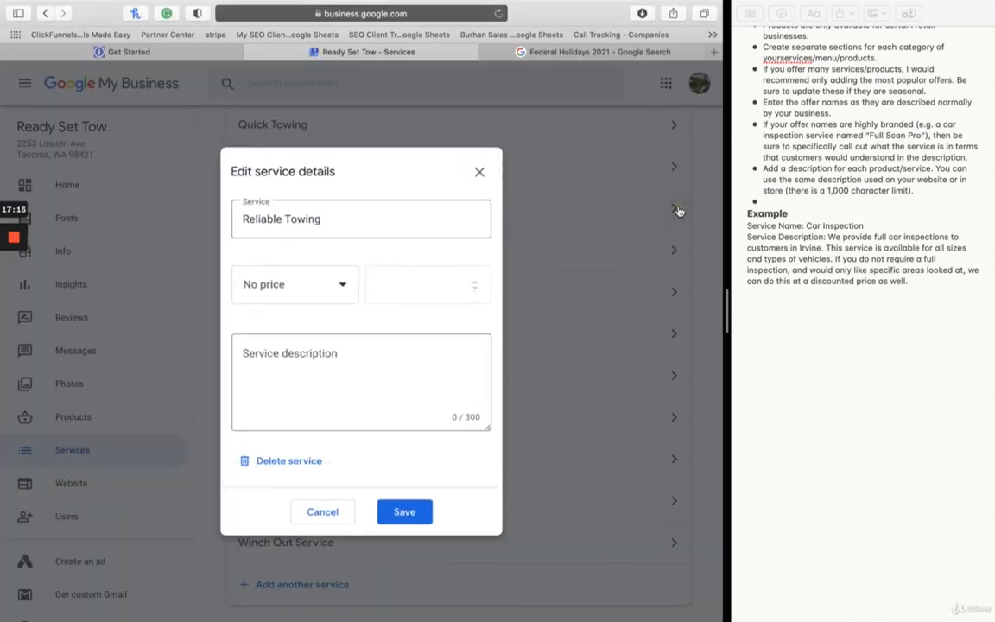
left_click(311, 349)
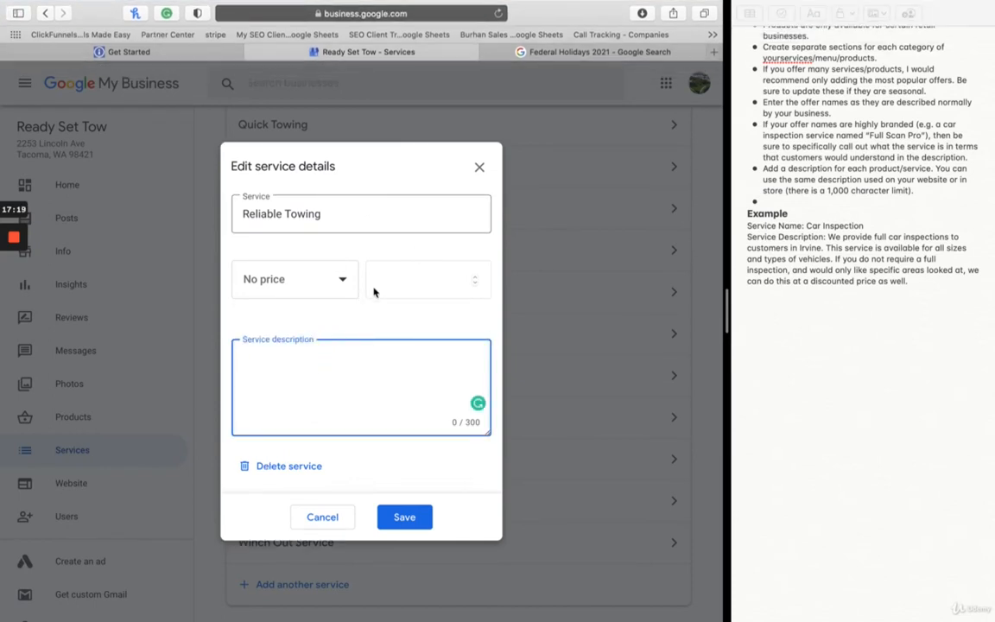
left_click(478, 168)
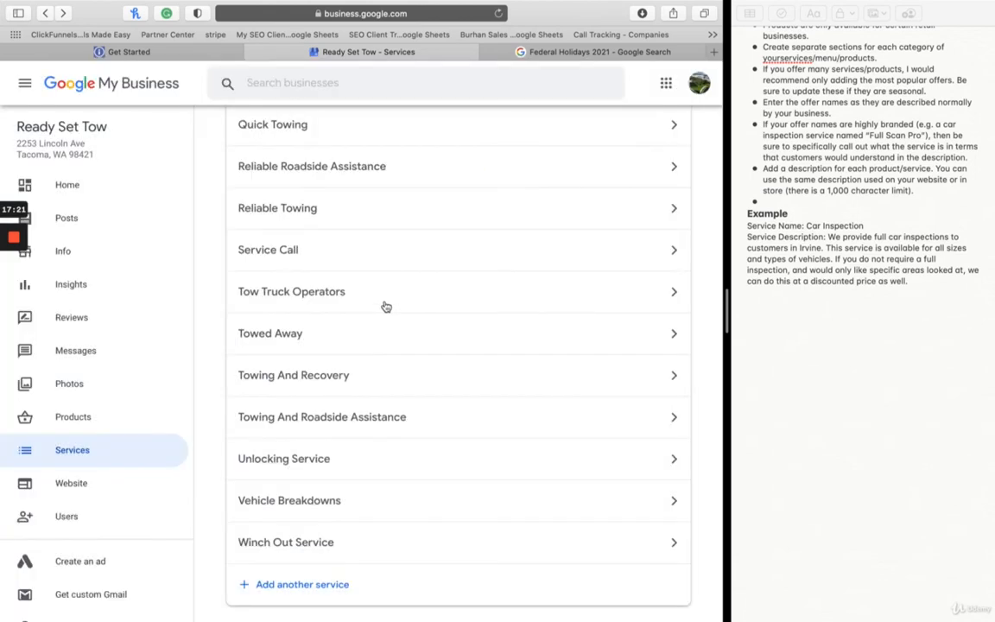
Review the services list and read the descriptions under services such as Car towing, Battery, Motorcycle towing and Tire change.
scroll(384, 306, "up", 3)
scroll(385, 306, "up", 6)
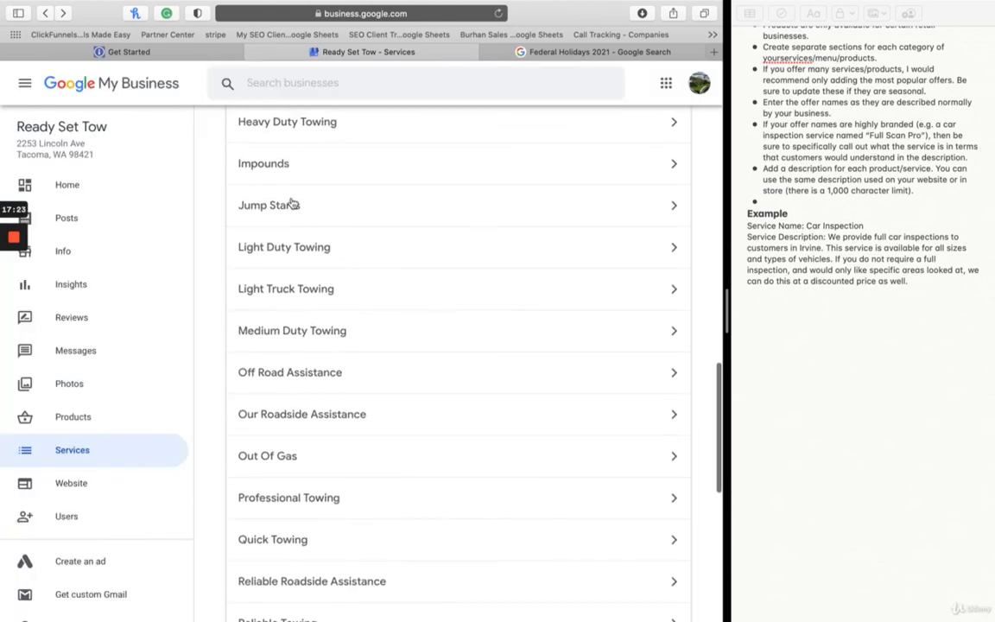
left_click(813, 226)
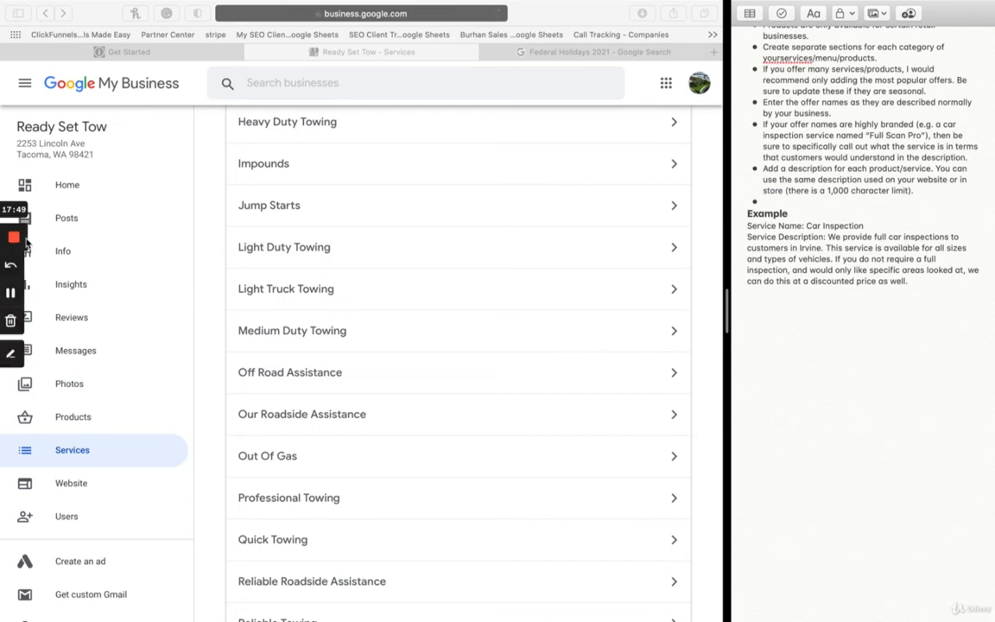
left_click(13, 291)
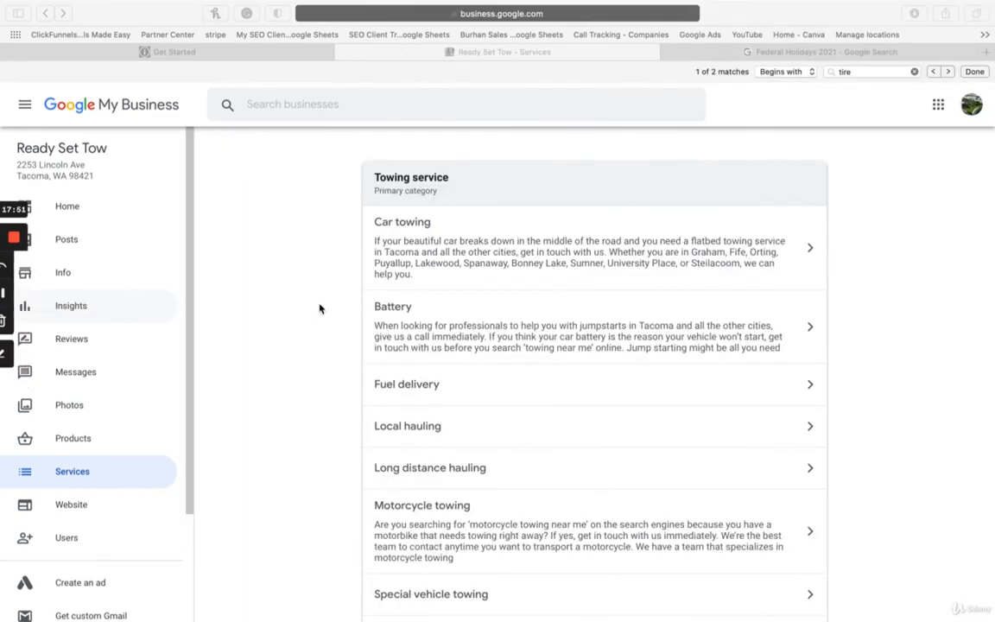
scroll(406, 295, "down", 5)
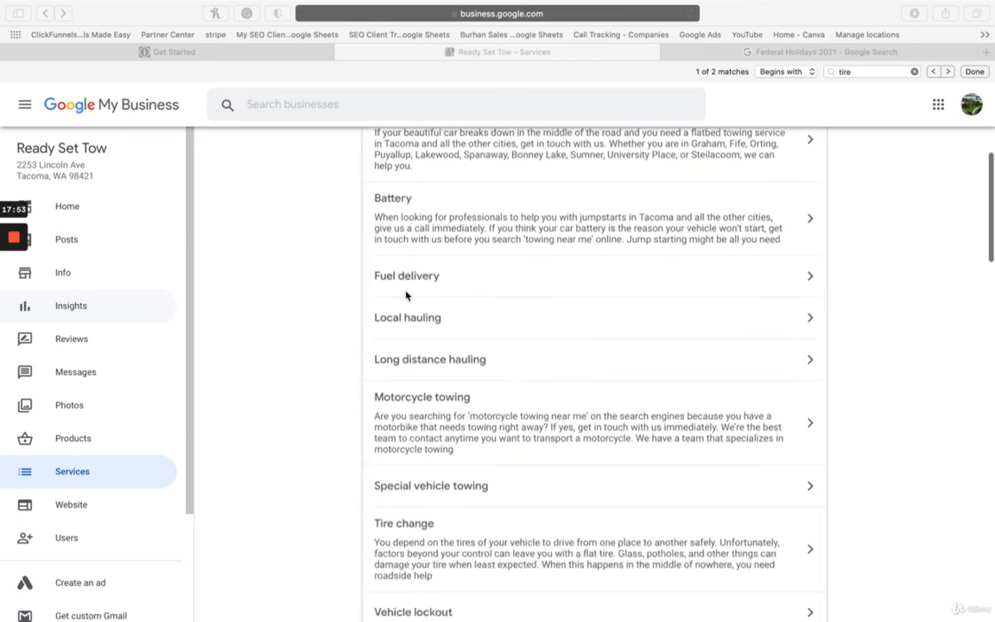
scroll(413, 259, "up", 1)
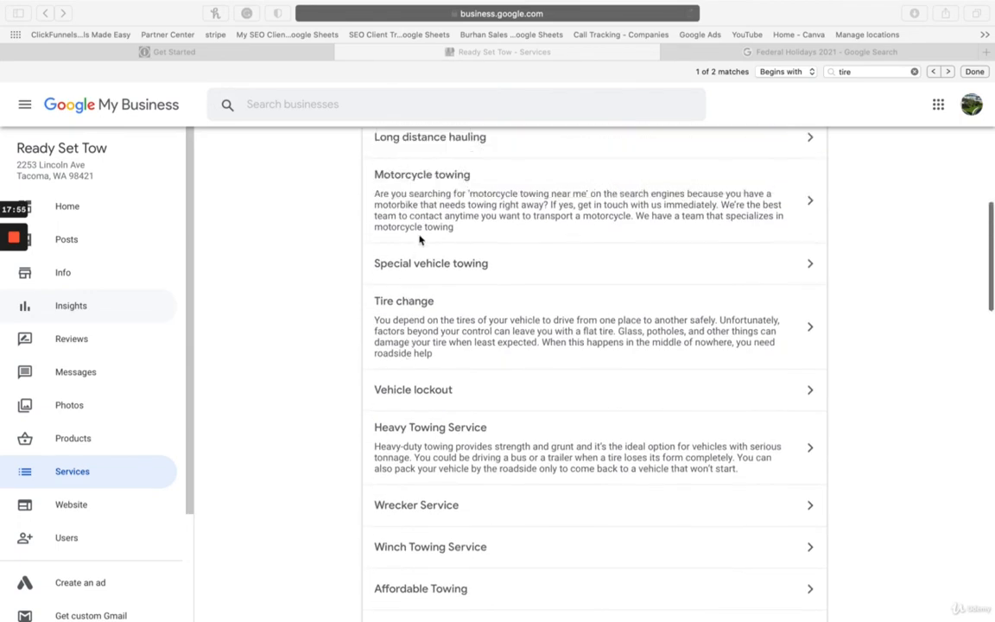
scroll(419, 291, "down", 3)
scroll(419, 293, "down", 15)
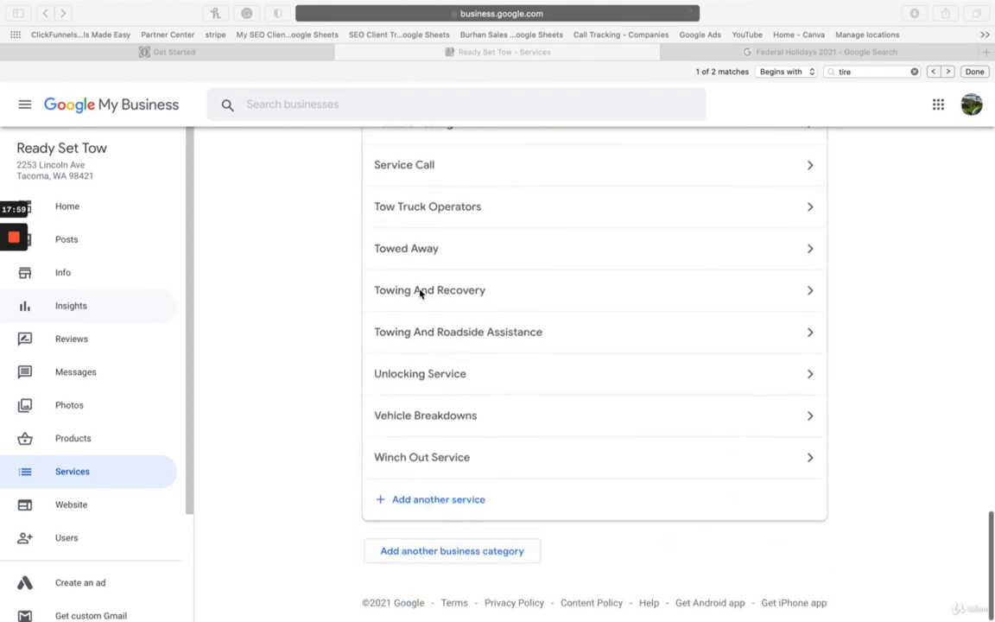
scroll(420, 293, "up", 20)
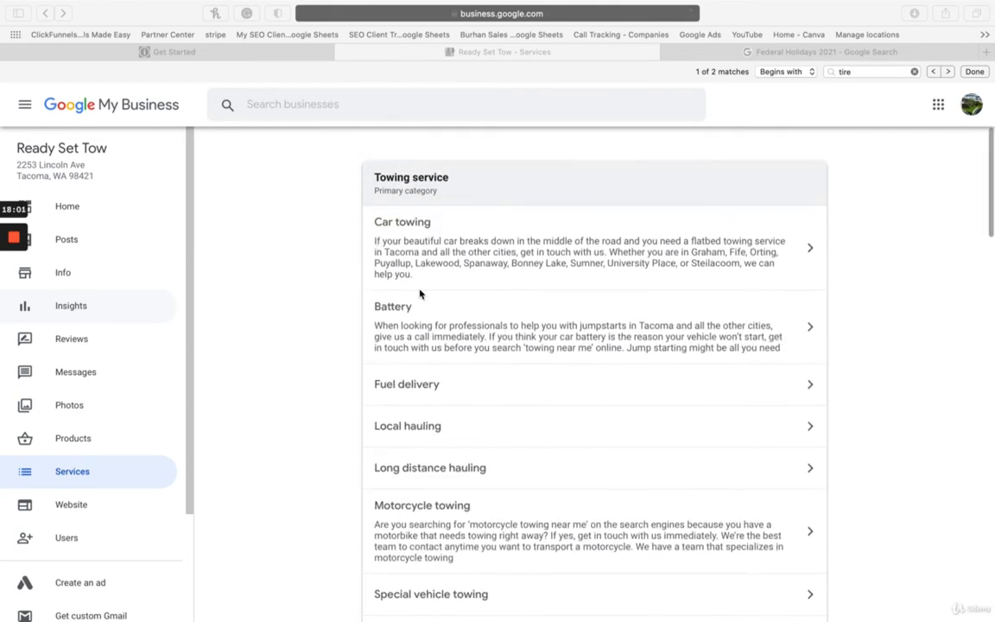
scroll(395, 273, "down", 5)
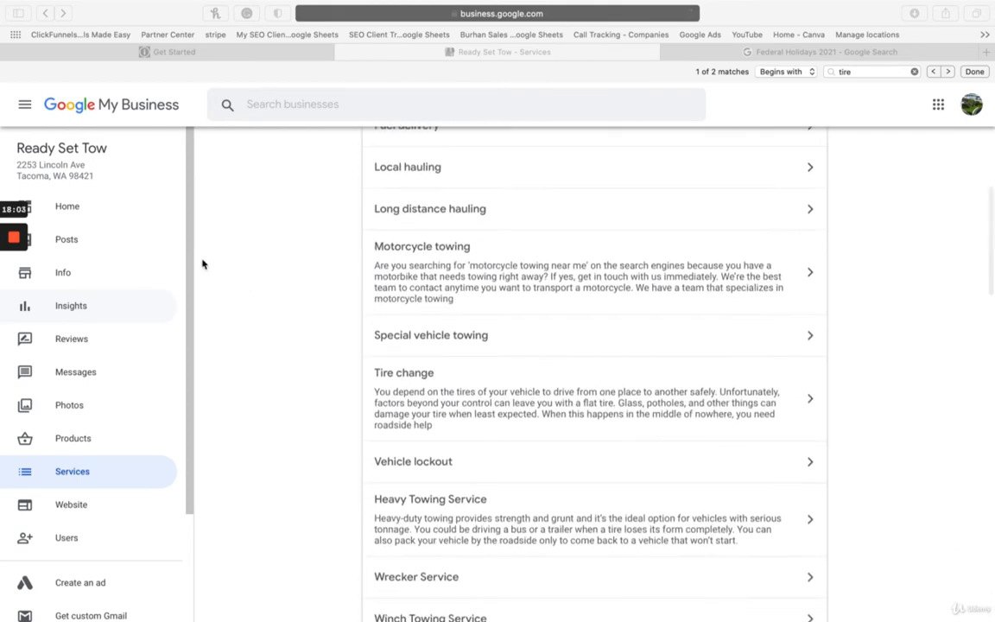
Return to the business info, examine the available From the business attributes, and close them without applying any.
left_click(20, 272)
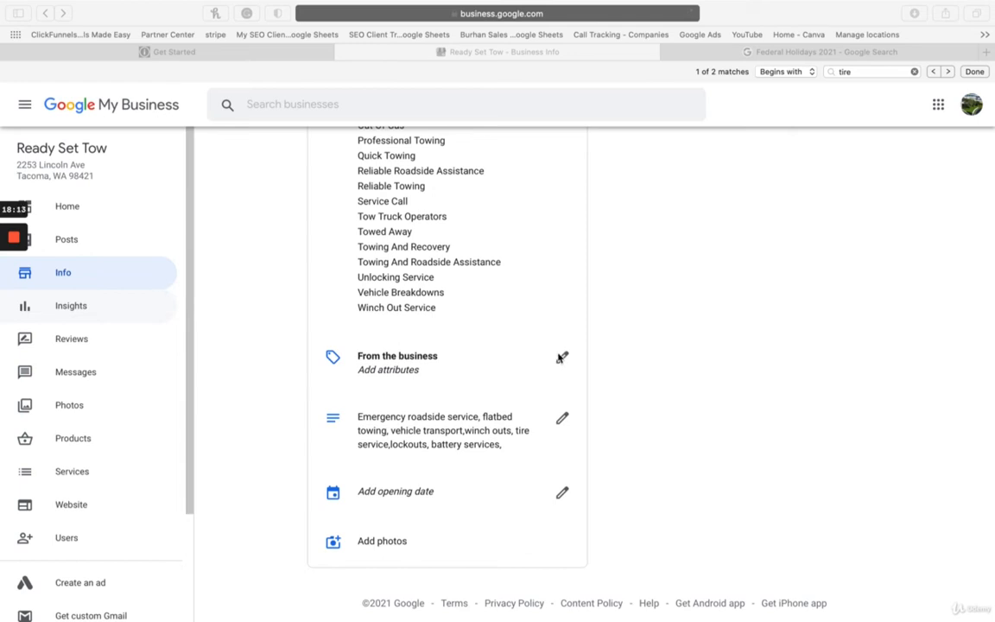
left_click(561, 358)
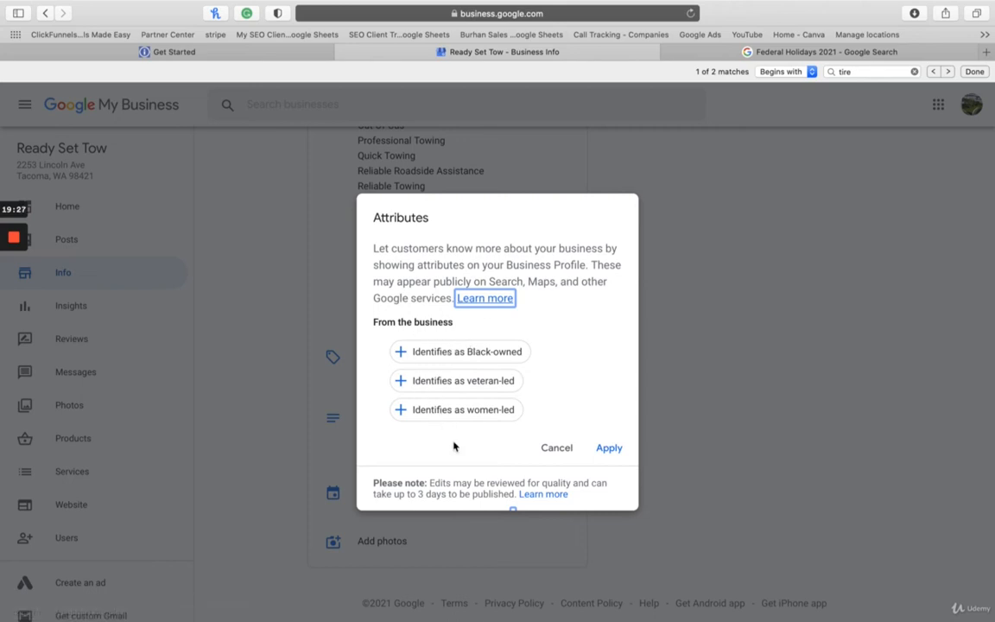
left_click(566, 448)
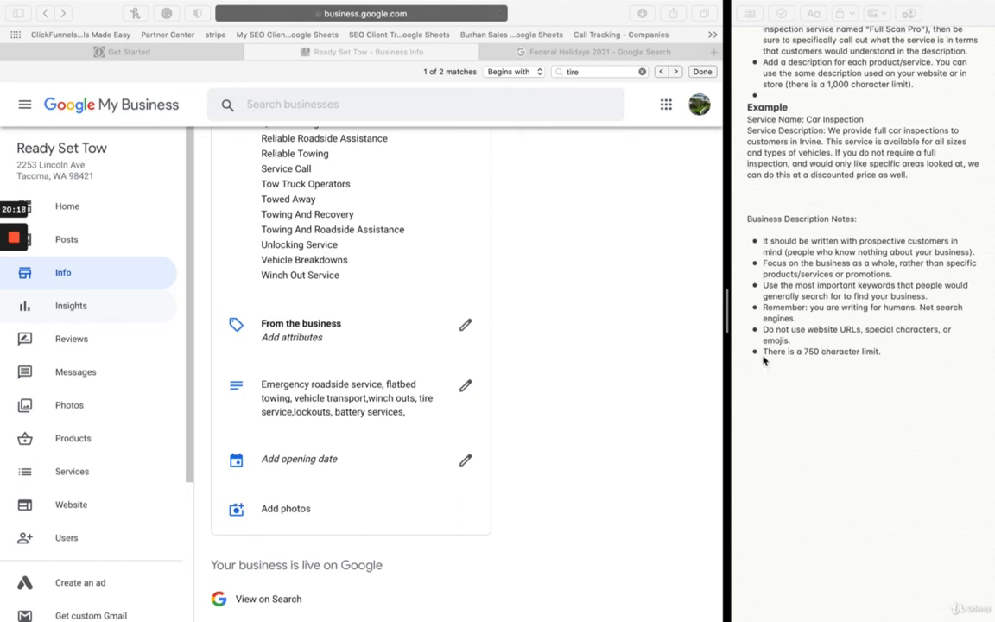
left_click(413, 401)
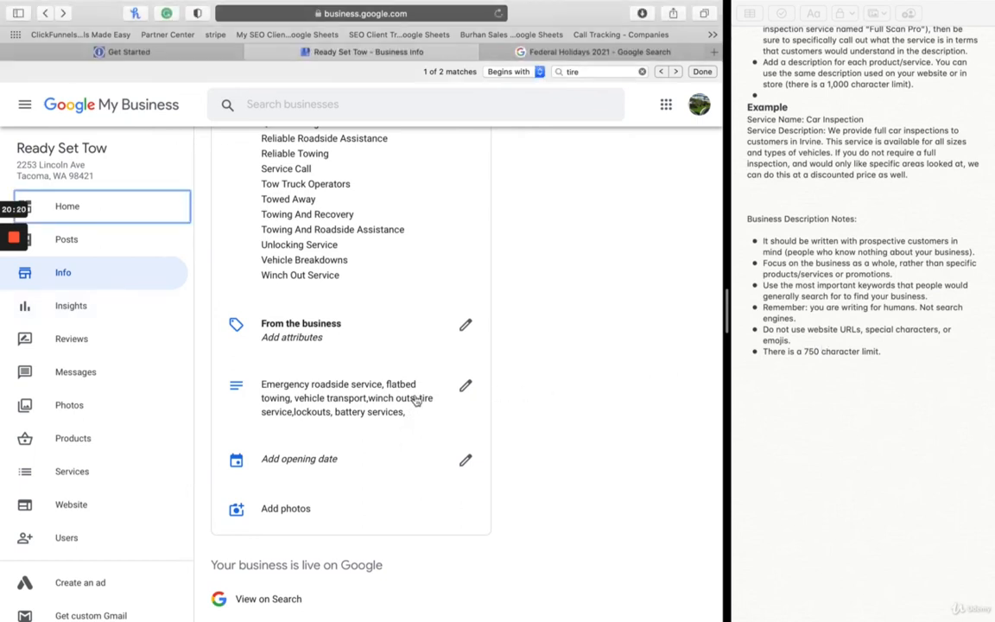
left_click(466, 385)
left_click_drag(335, 363, 206, 311)
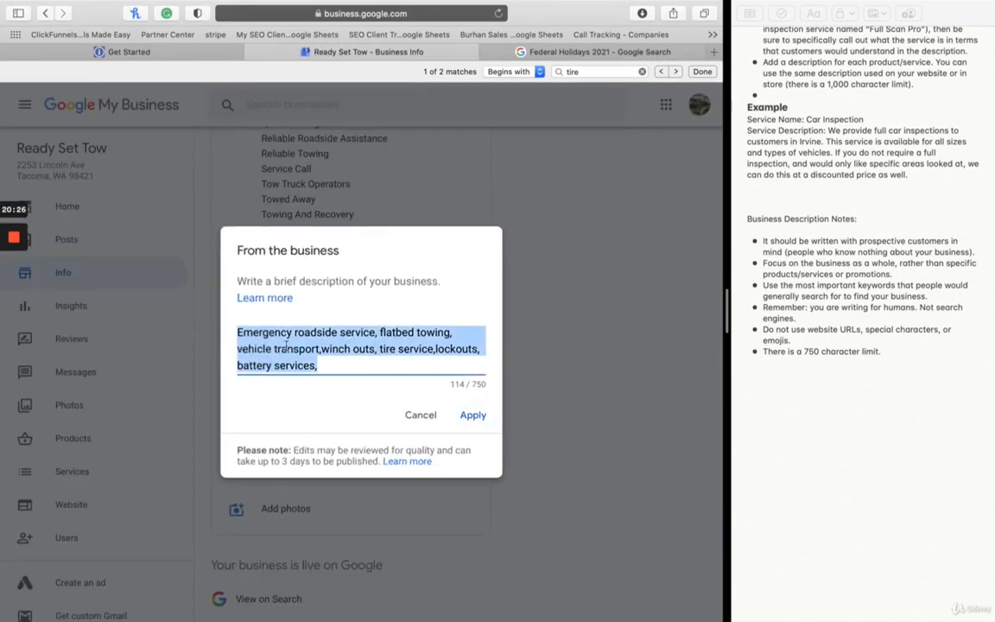
key("BackSpace")
type("It should be written with prospective customers in mind (people who know nothing about your business). Focus on the business as a whole, rather than specific products/services or promotions. Use the most important keywords that people would generally search for to find your business. Remember: you are writing for humans. Not search engines. Do not use website URLs, special characters, or emojis. There is a 750 character limit.")
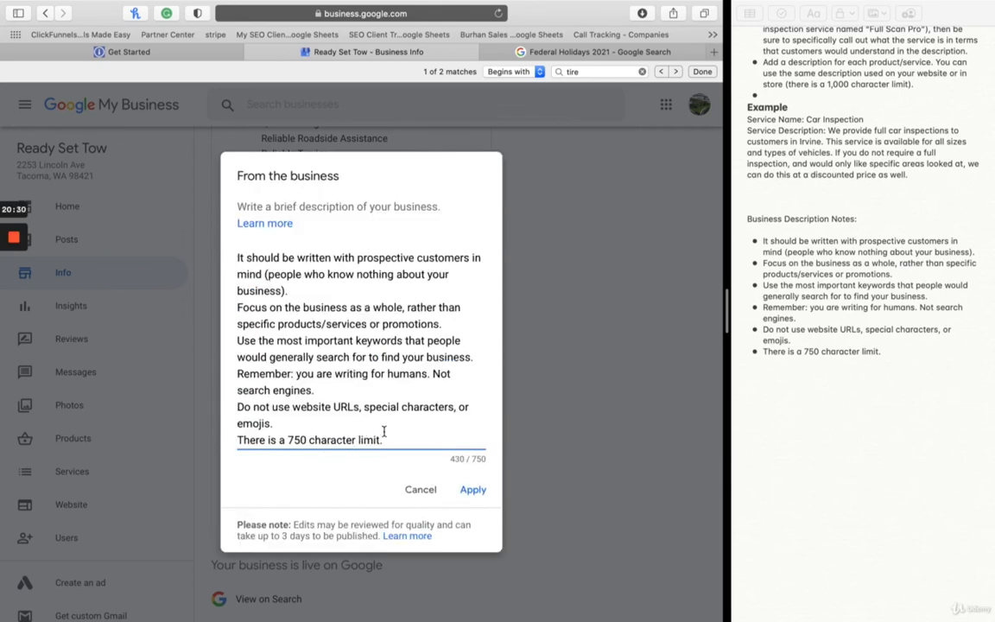
left_click(421, 489)
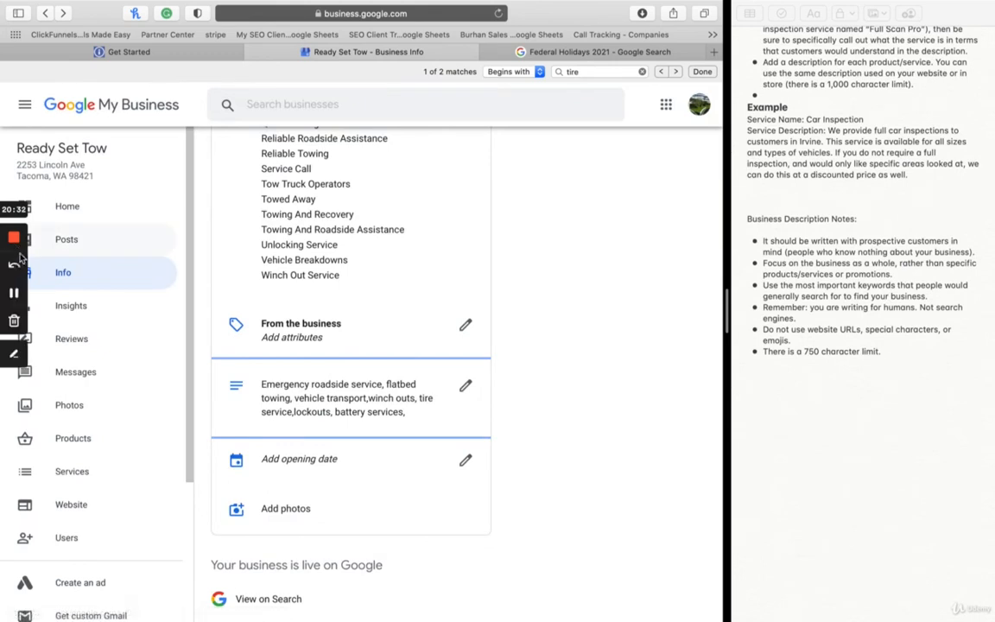
Review and apply the new business description covering the standby crew, areas such as Puyallup and Lakewood, and the tow truck fleet.
left_click(15, 293)
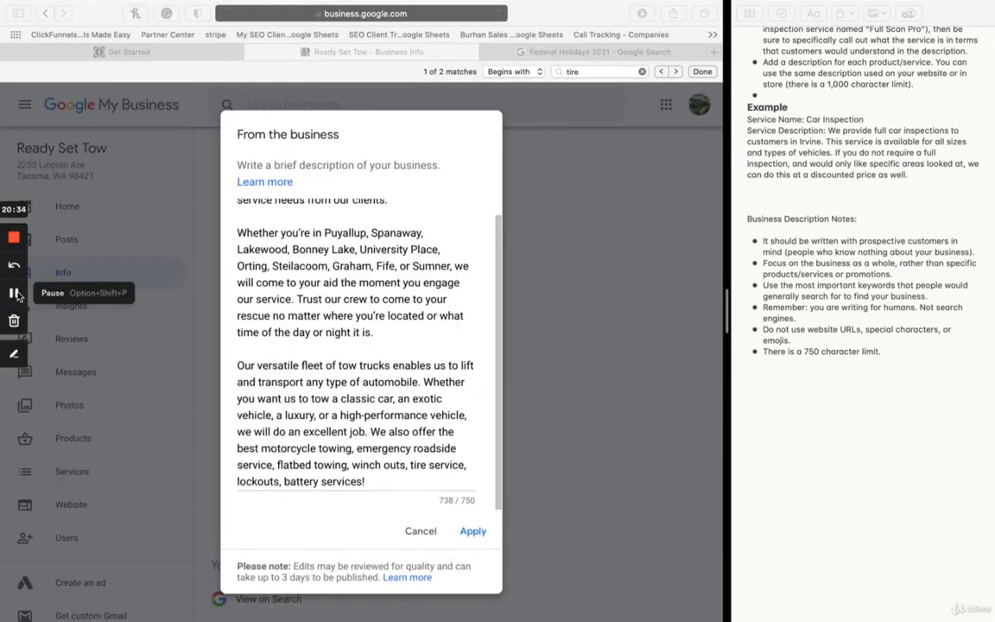
scroll(259, 328, "up", 2)
scroll(276, 352, "down", 1)
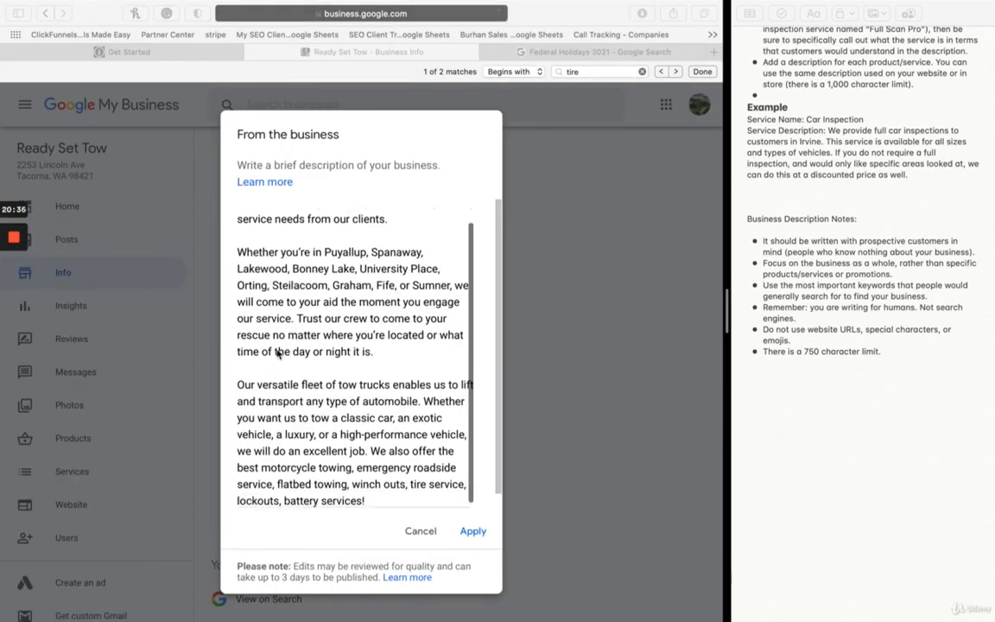
scroll(278, 352, "down", 1)
left_click(474, 532)
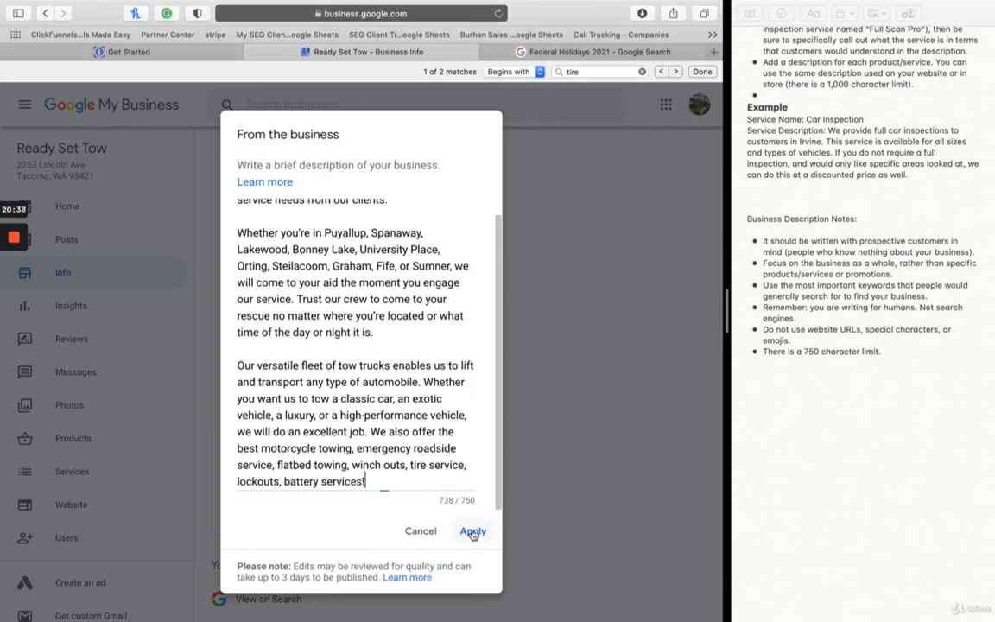
left_click(473, 532)
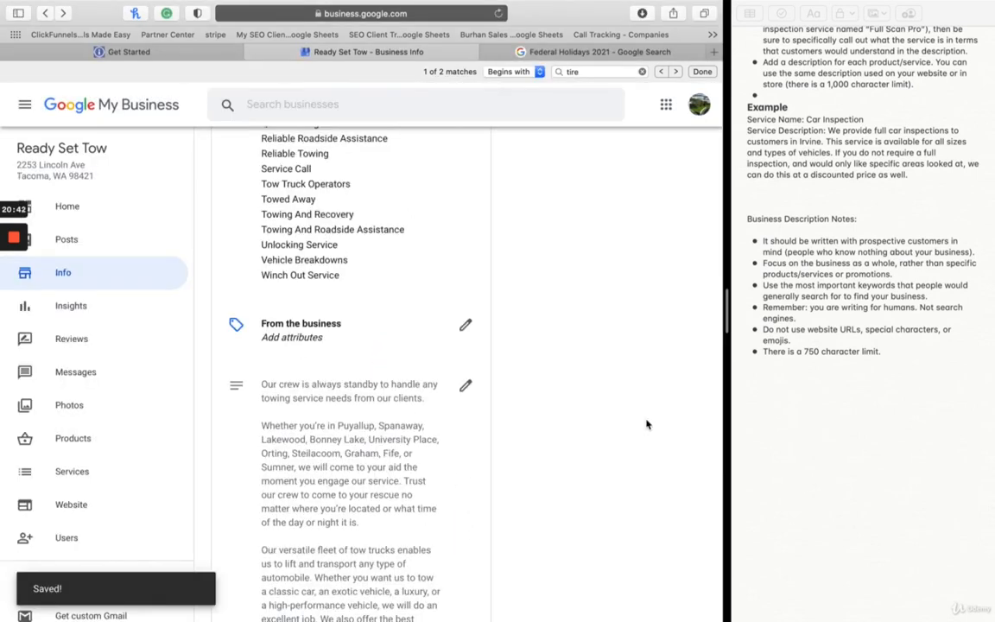
scroll(440, 468, "down", 3)
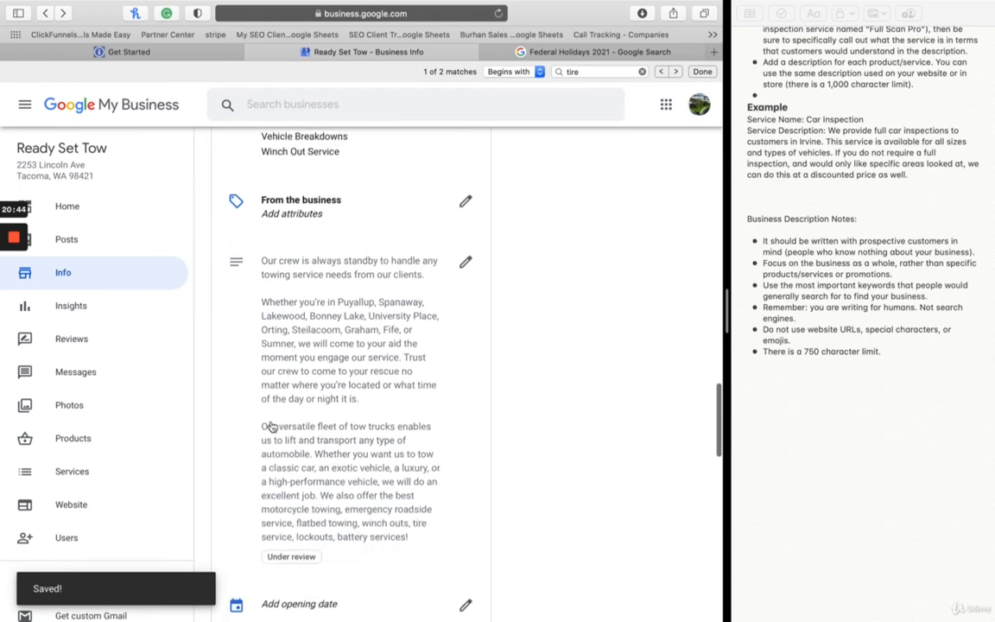
scroll(333, 452, "down", 1)
scroll(333, 452, "up", 1)
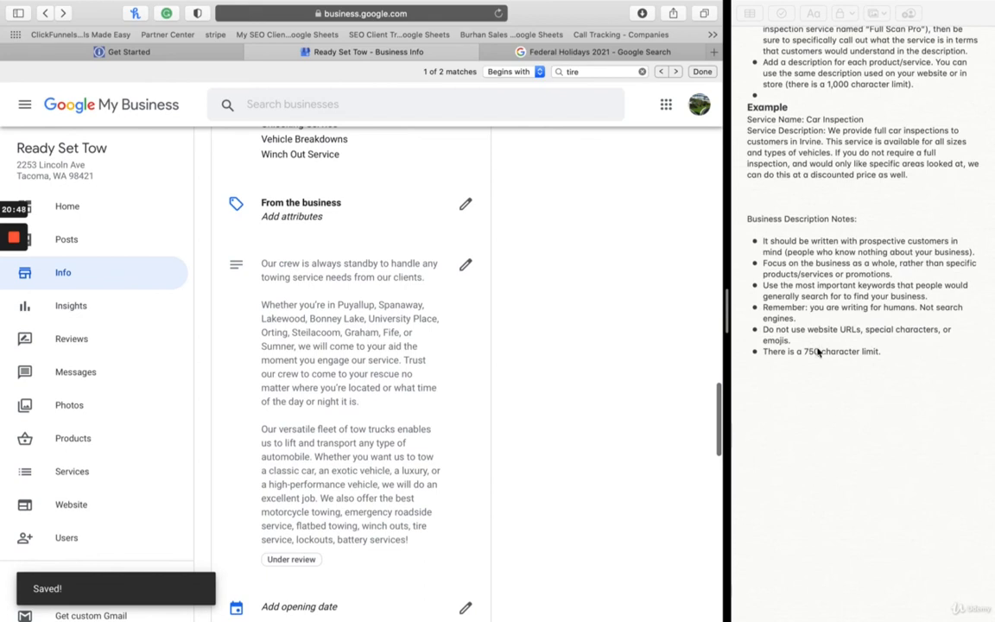
Set the business opening date to May 10, 2010 and apply it.
left_click(14, 294)
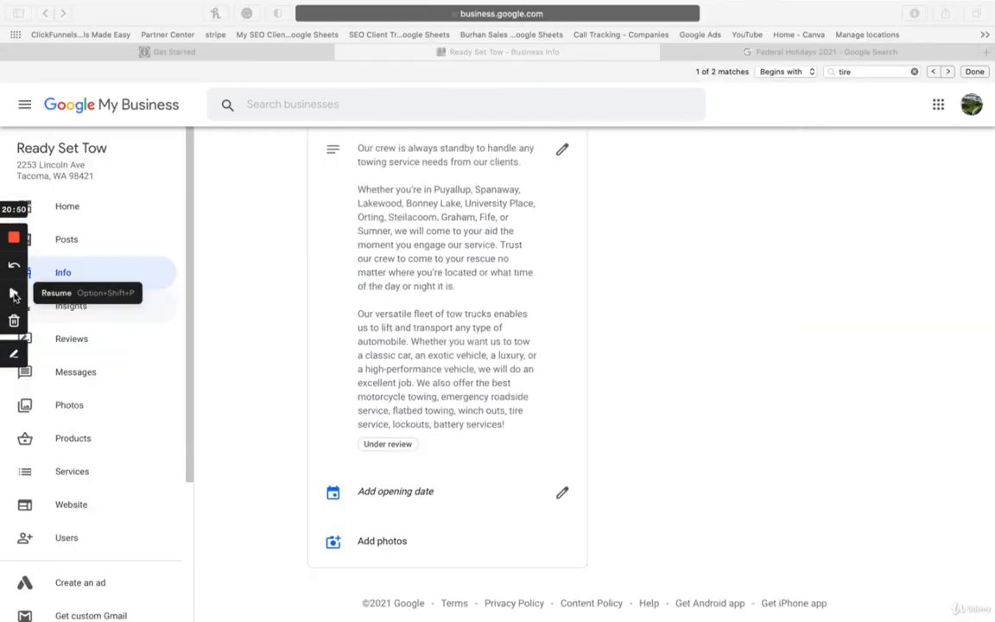
left_click(417, 495)
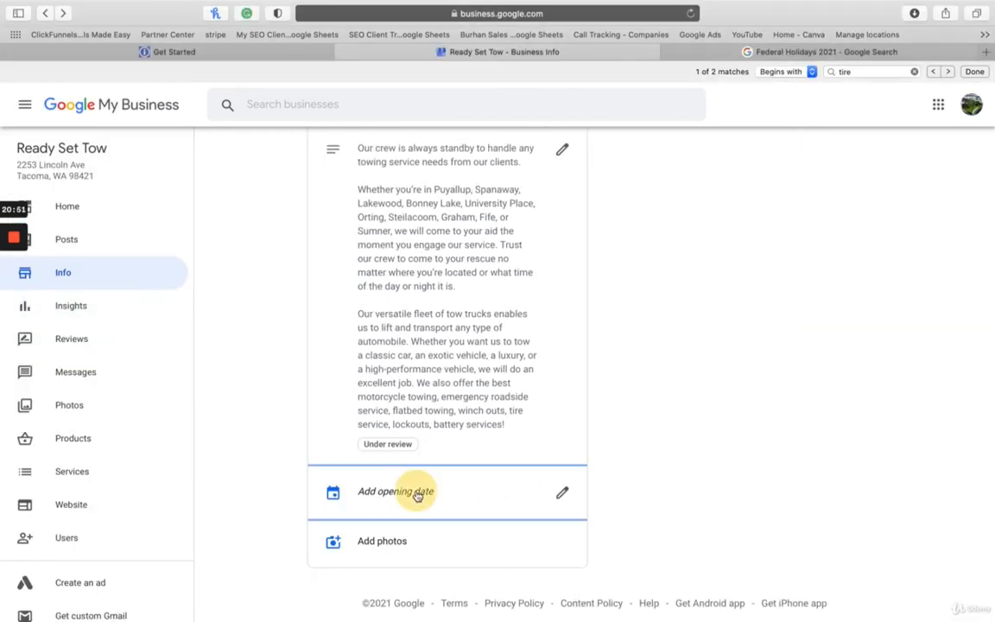
left_click(417, 494)
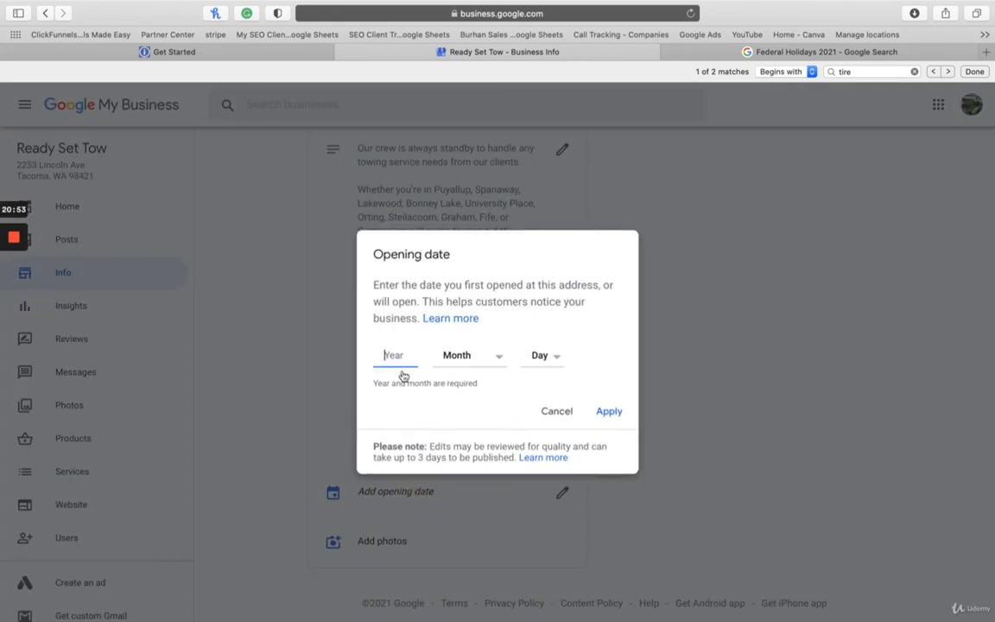
type("2010")
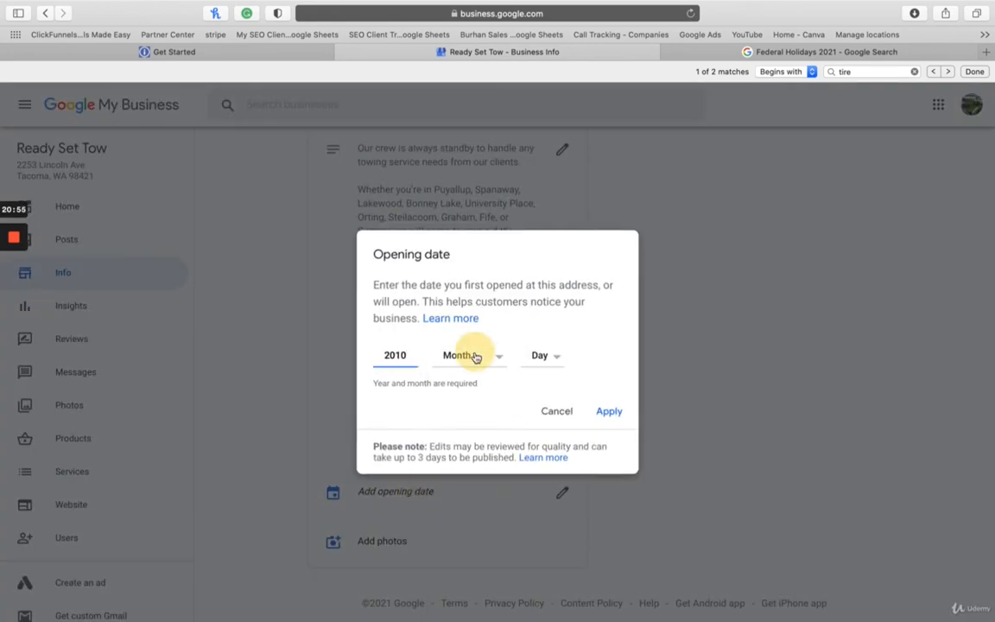
left_click(458, 355)
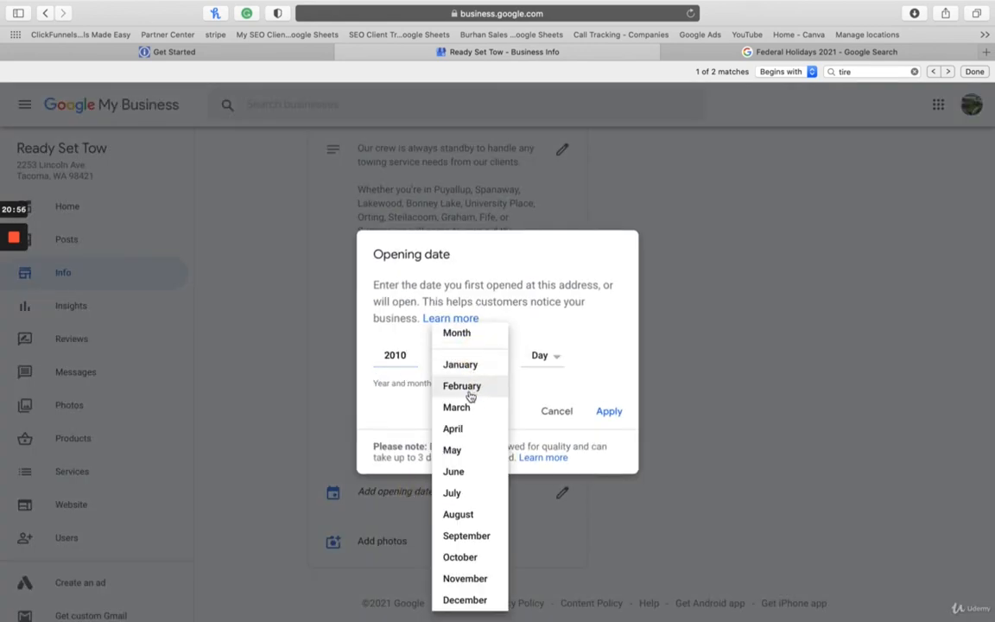
left_click(469, 450)
left_click(546, 361)
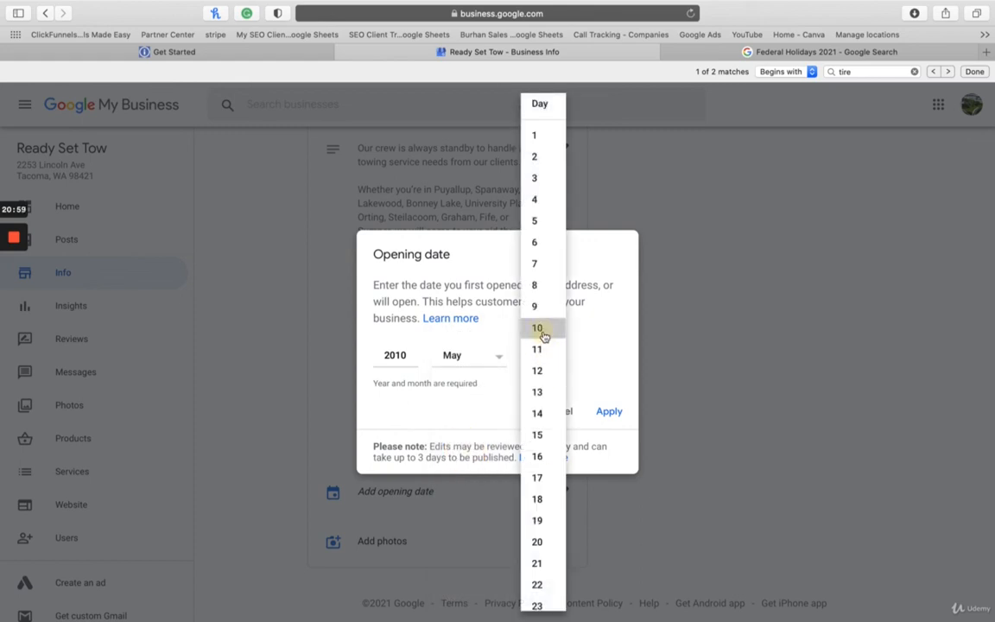
left_click(543, 332)
left_click(609, 412)
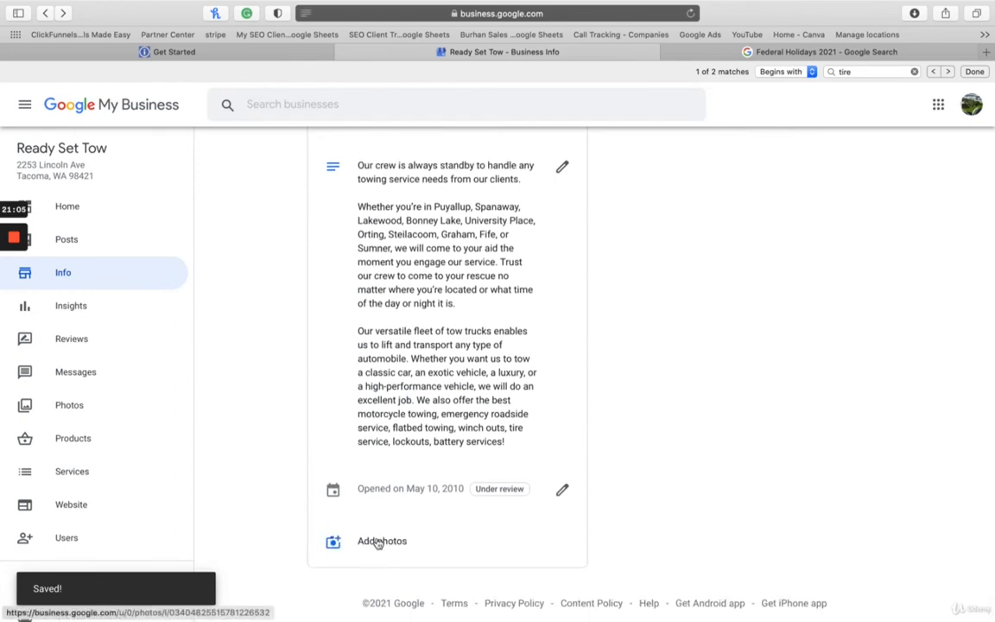
Examine the store code setting in the advanced information, trying 1 as the code, and cancel without applying.
mouse_move(7, 238)
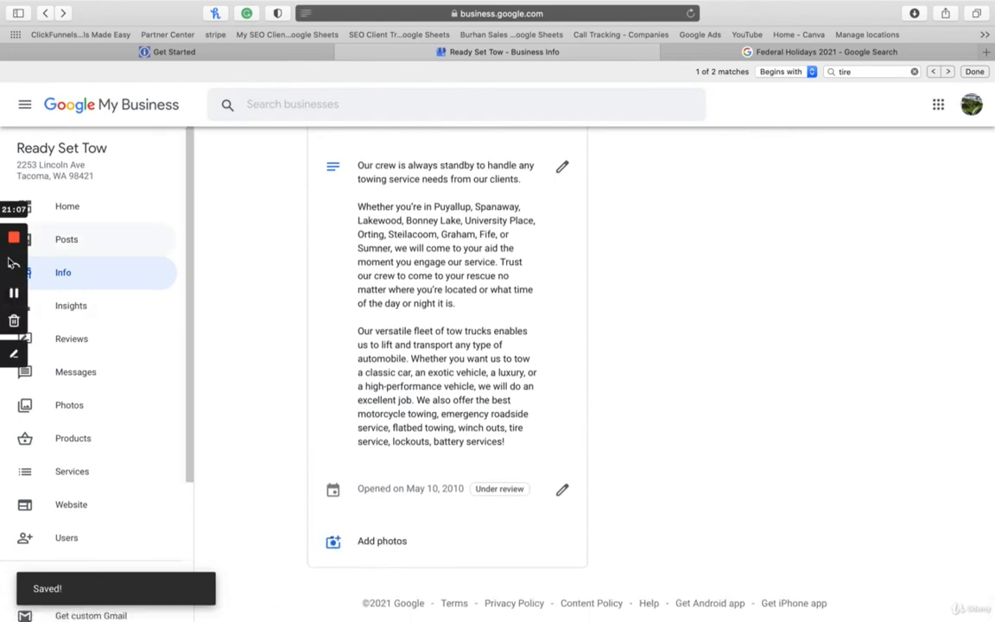
left_click(12, 299)
scroll(703, 397, "up", 13)
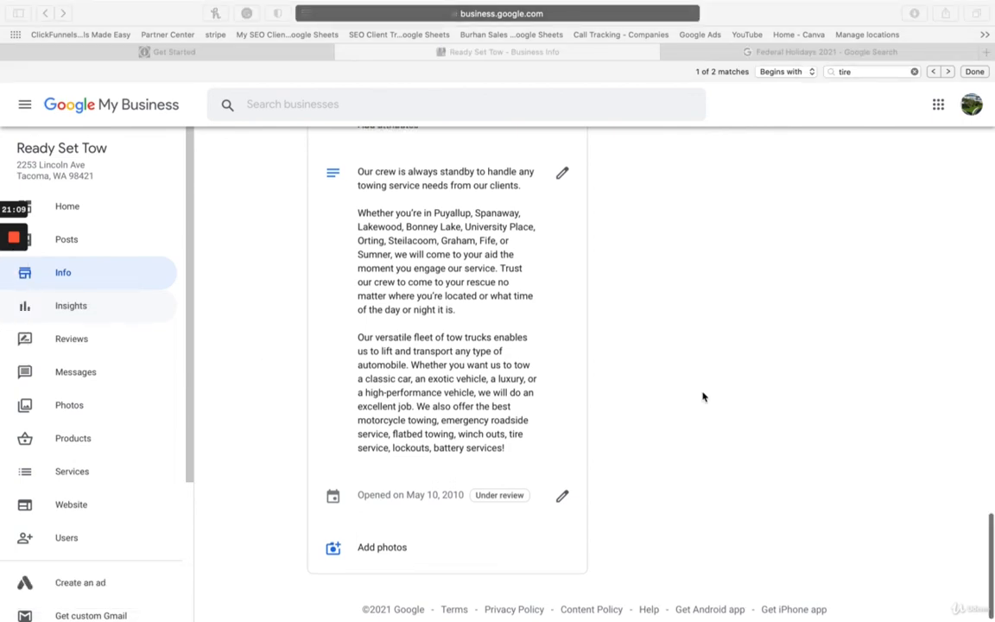
scroll(702, 397, "up", 3)
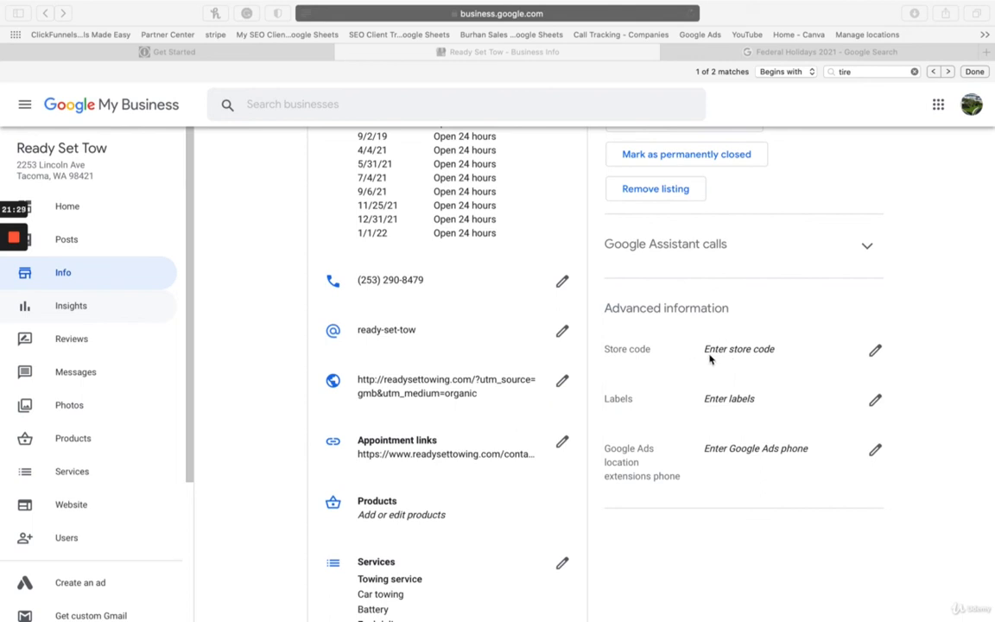
left_click(739, 354)
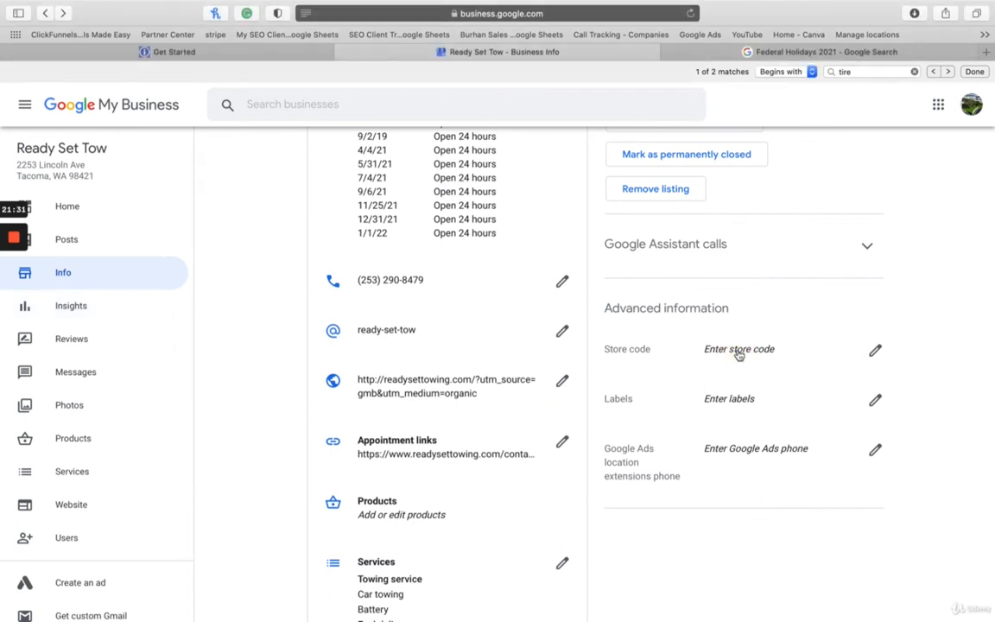
left_click(739, 351)
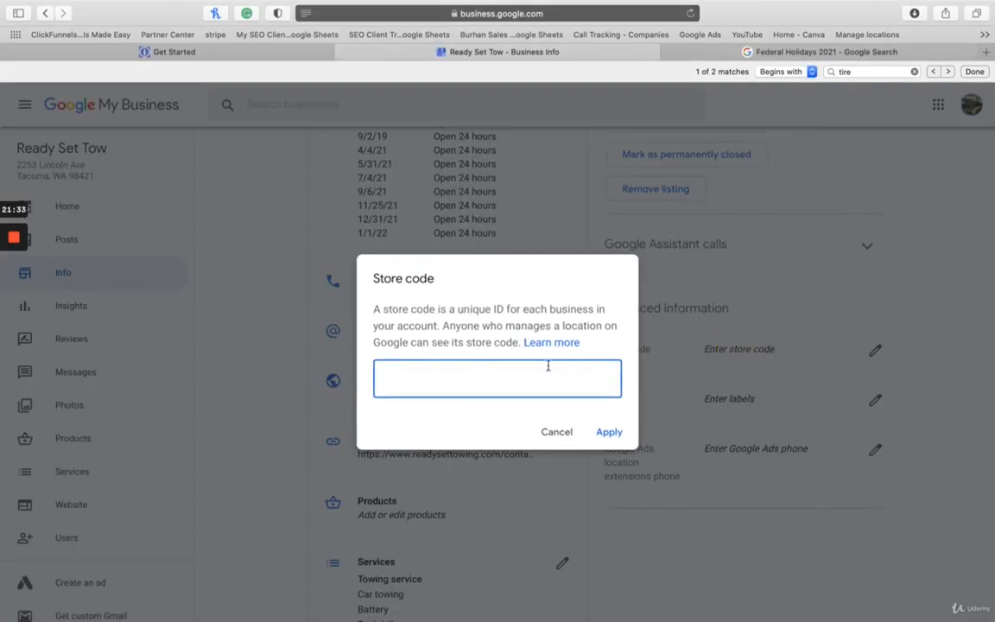
type("1")
left_click(554, 434)
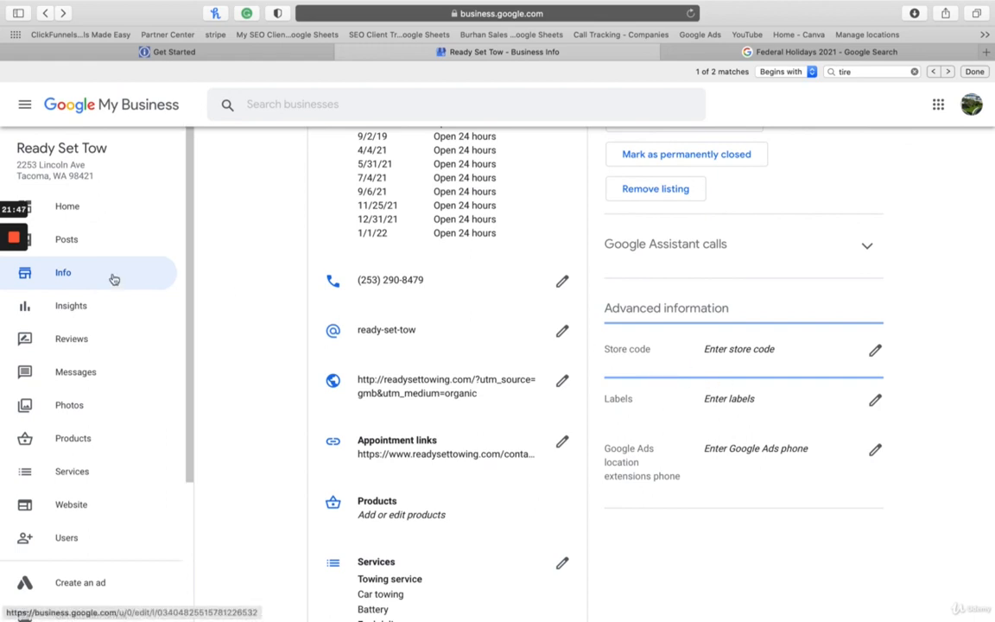
Open the labels in the advanced information and enter north as the first label.
mouse_move(11, 298)
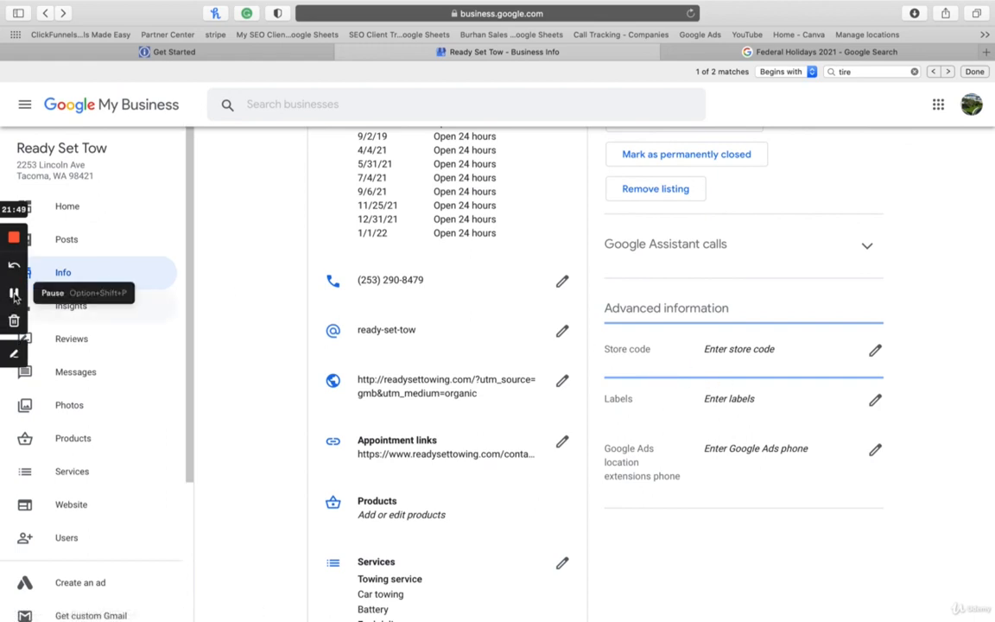
left_click(14, 294)
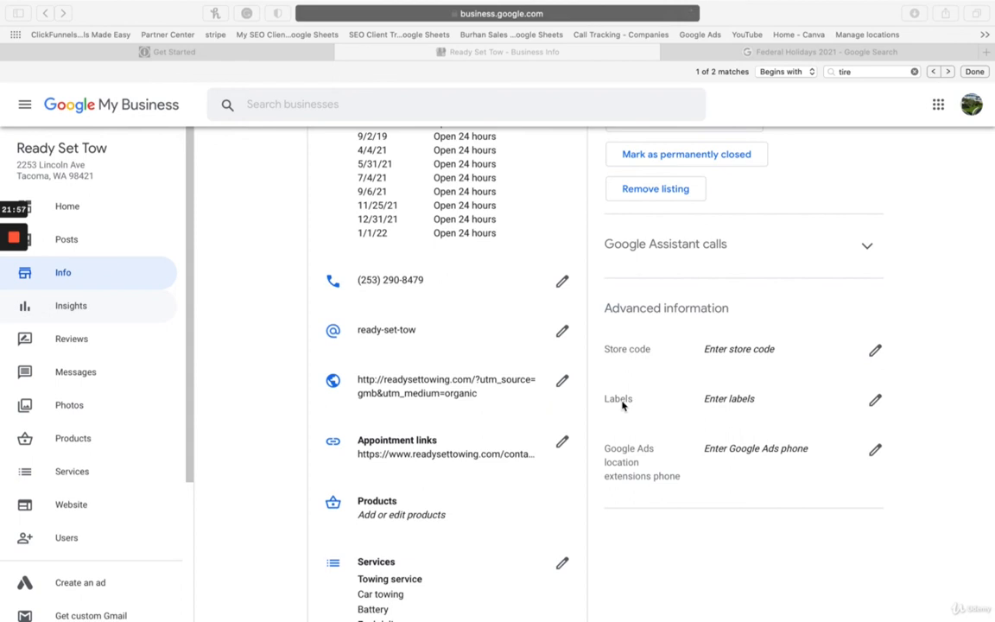
left_click(734, 401)
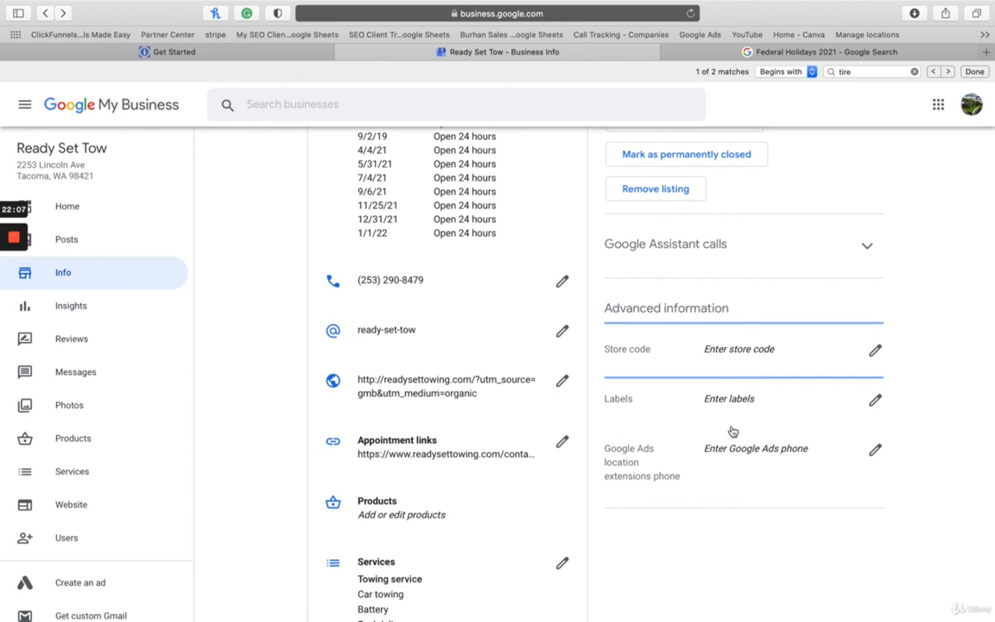
left_click(721, 400)
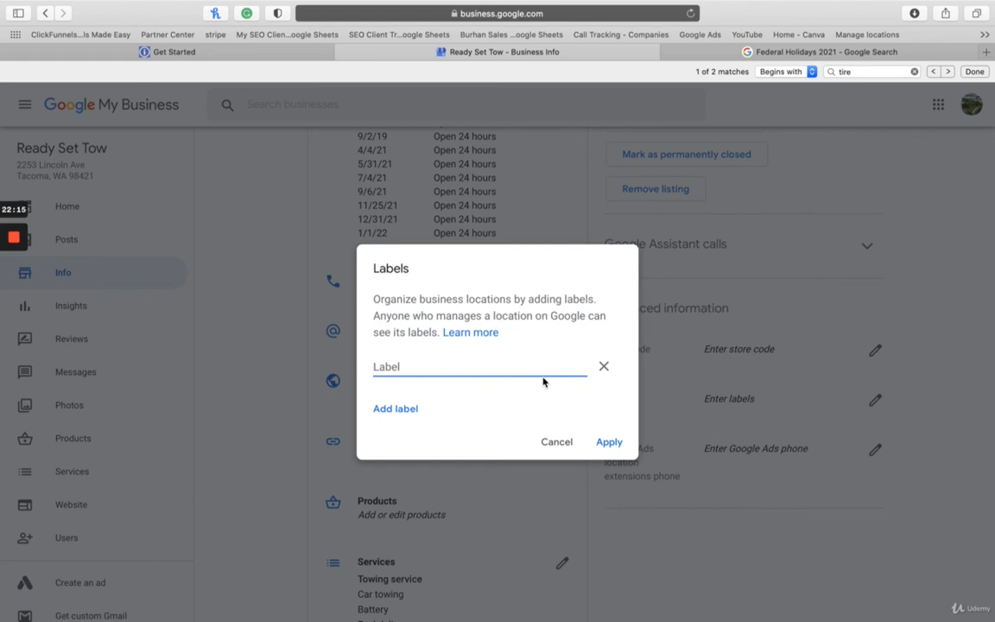
type("north")
Add a second label named south and an empty third label, and remove both of them.
left_click(396, 408)
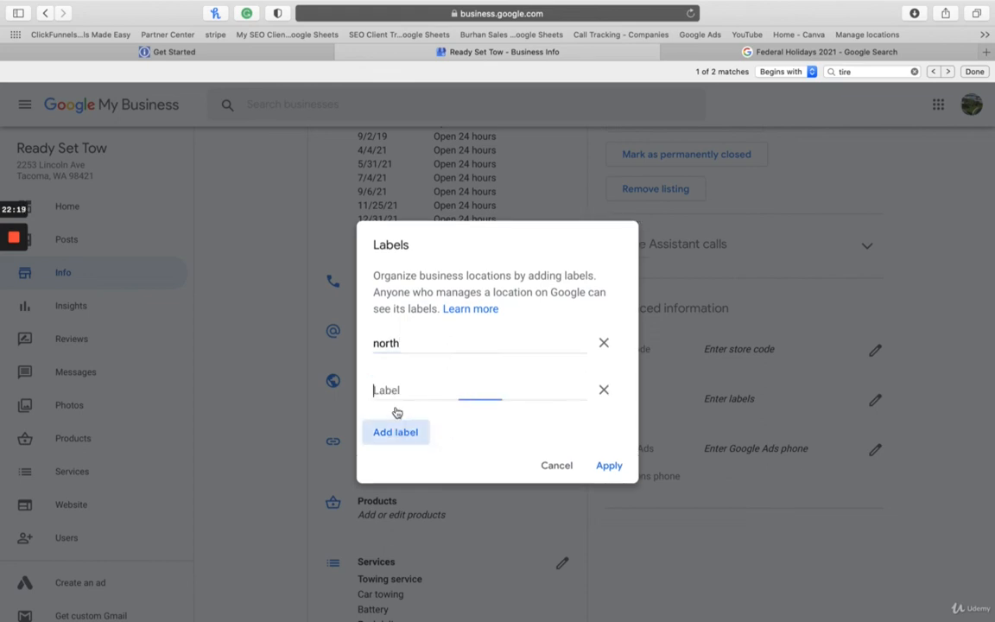
type("south")
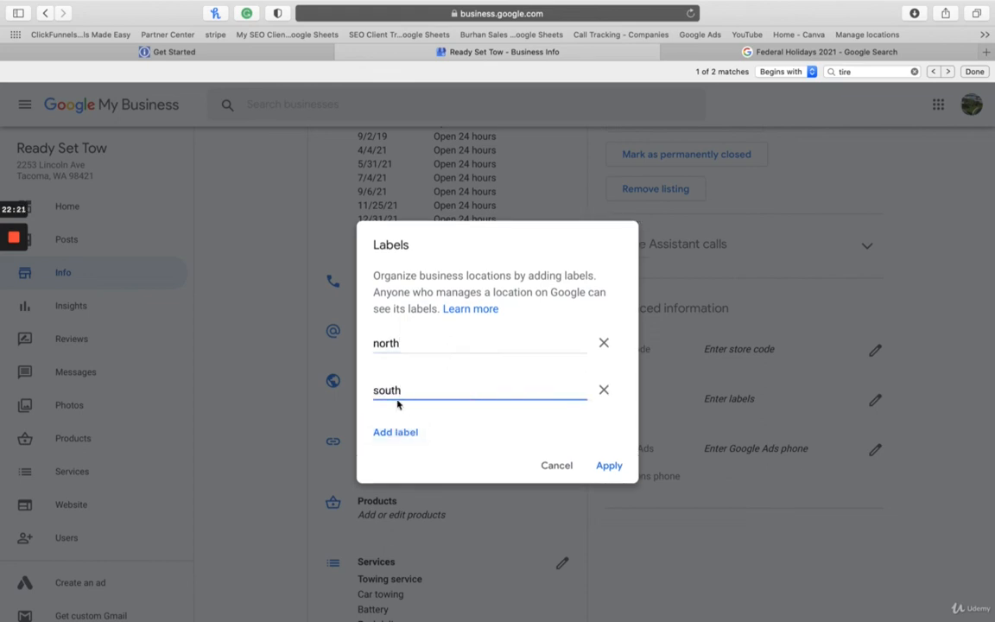
left_click(388, 432)
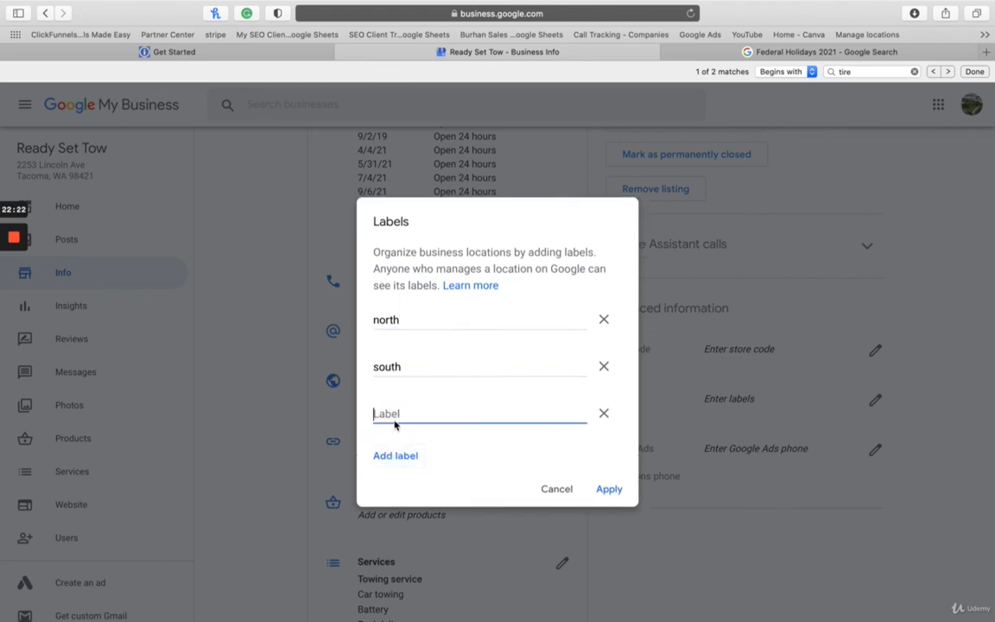
left_click(604, 367)
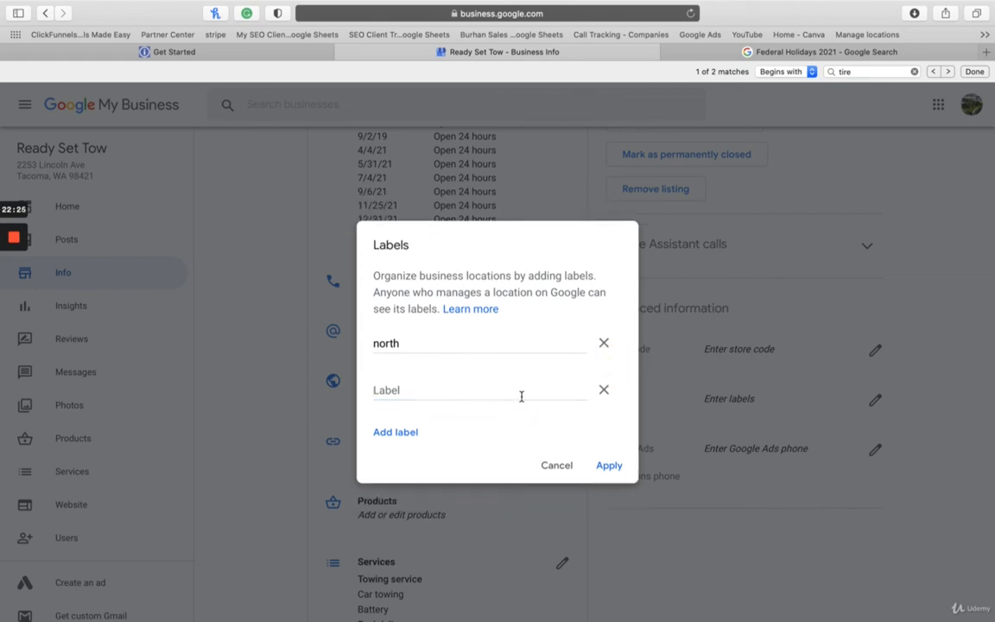
left_click(605, 391)
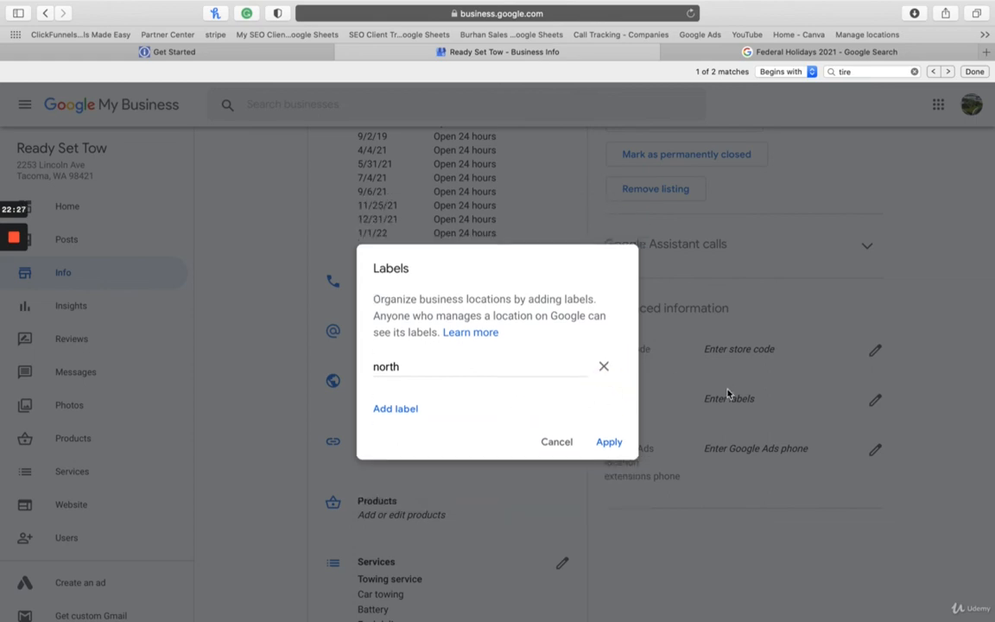
Add a second label, trying full service before settling on limited service, and change the first label to south.
left_click(393, 408)
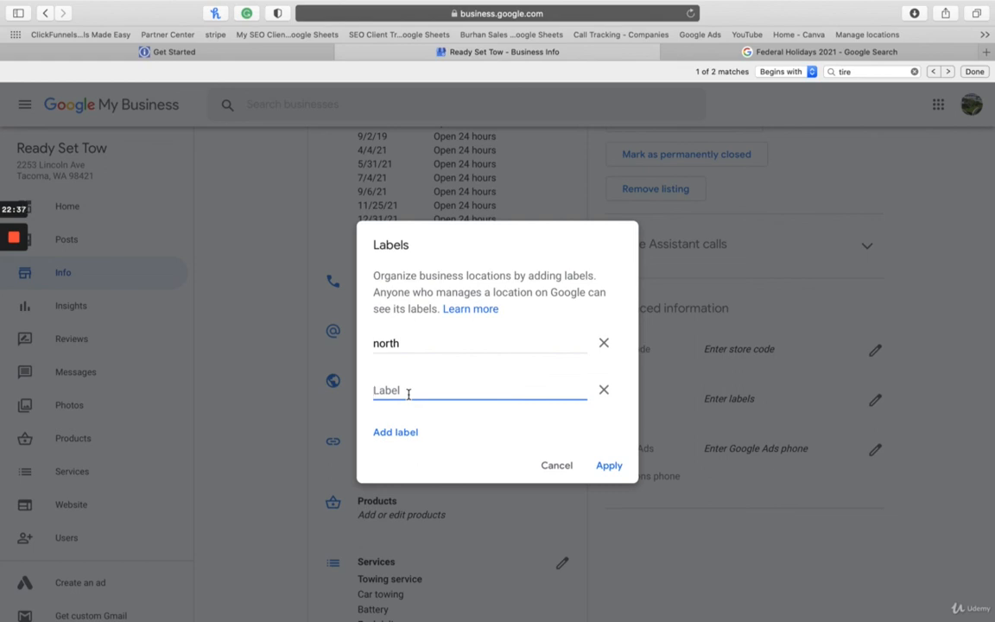
type("full service")
triple_click(577, 392)
type("limited service")
double_click(489, 346)
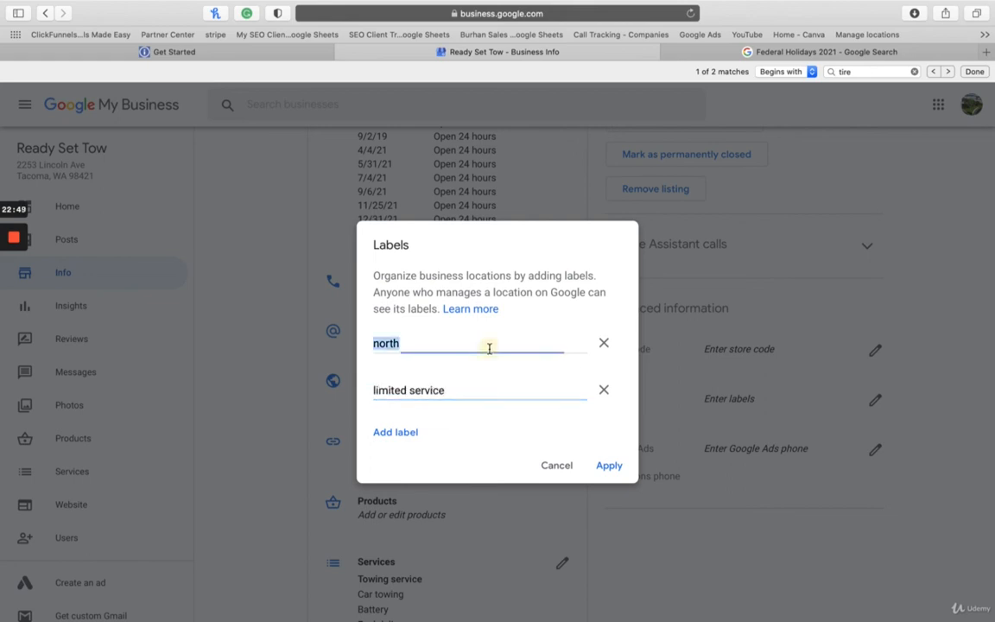
type("sout")
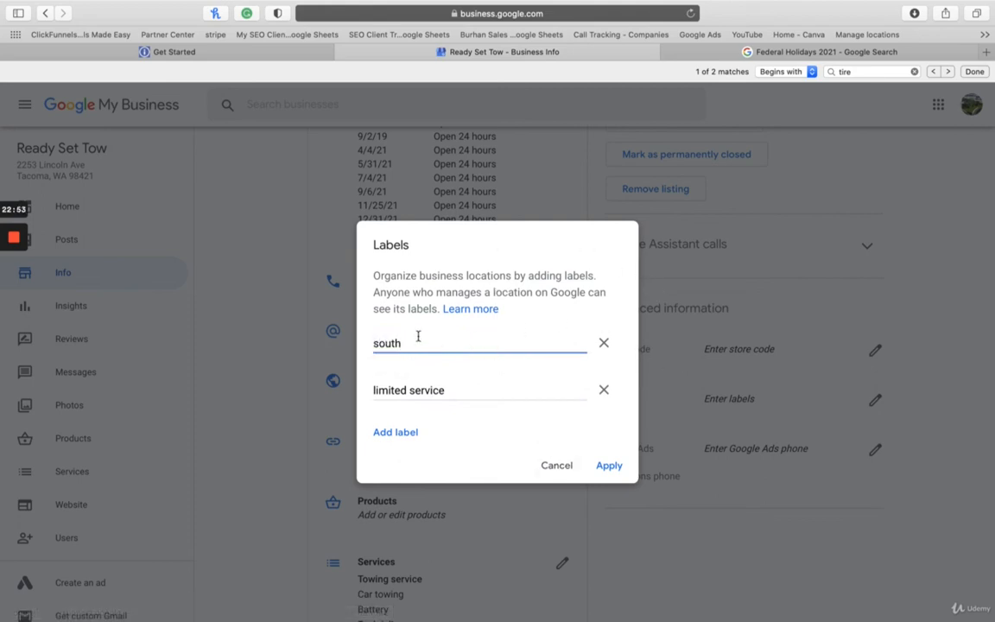
Add an empty third label and cancel the label editing without applying any labels.
left_click(396, 436)
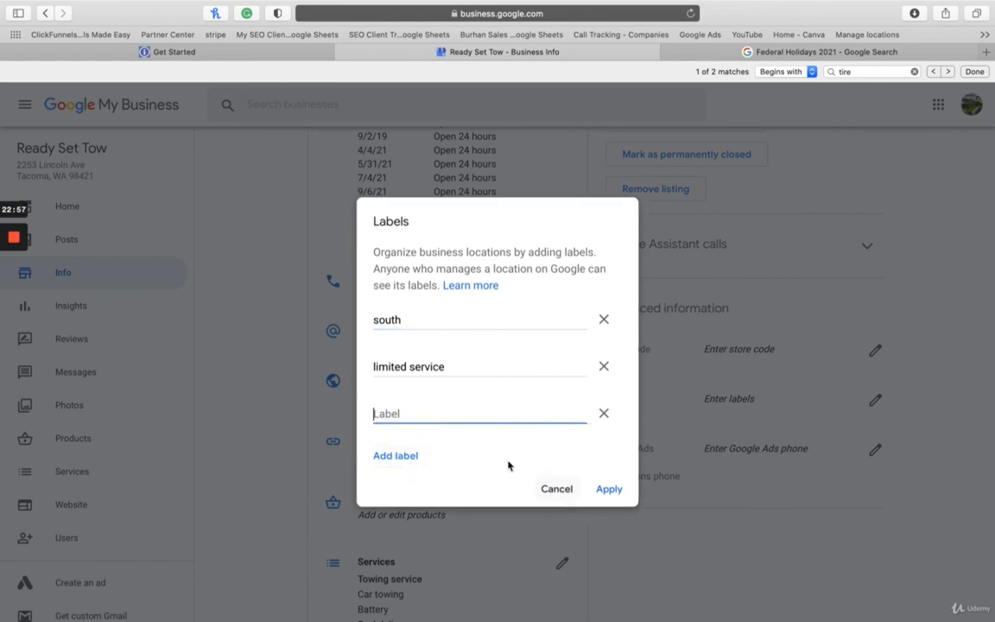
left_click(551, 489)
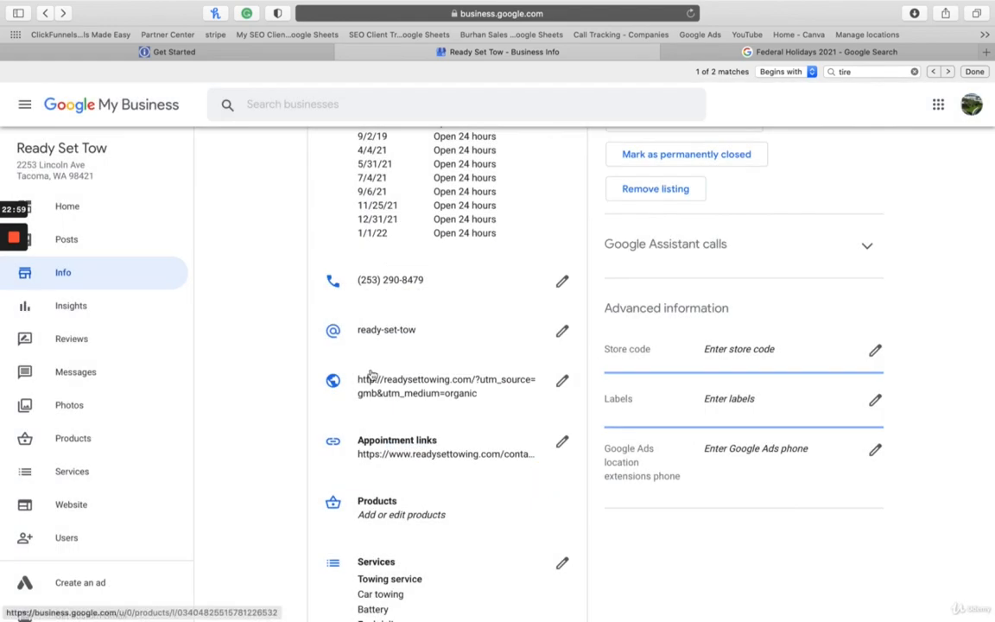
mouse_move(14, 238)
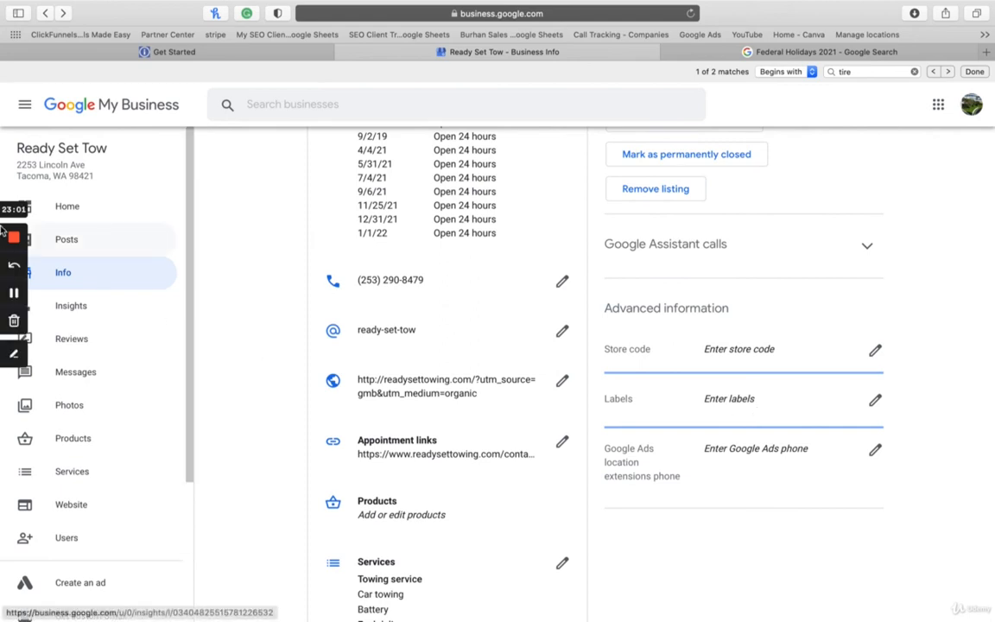
left_click(13, 293)
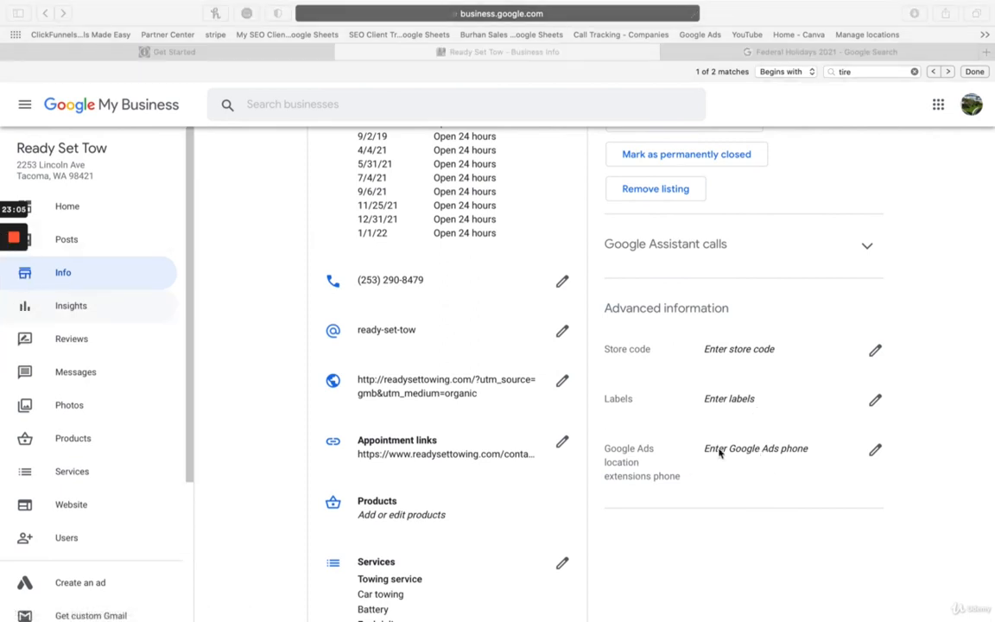
Examine the Google Ads location extensions phone setting in the advanced information and cancel without entering a number.
left_click(743, 454)
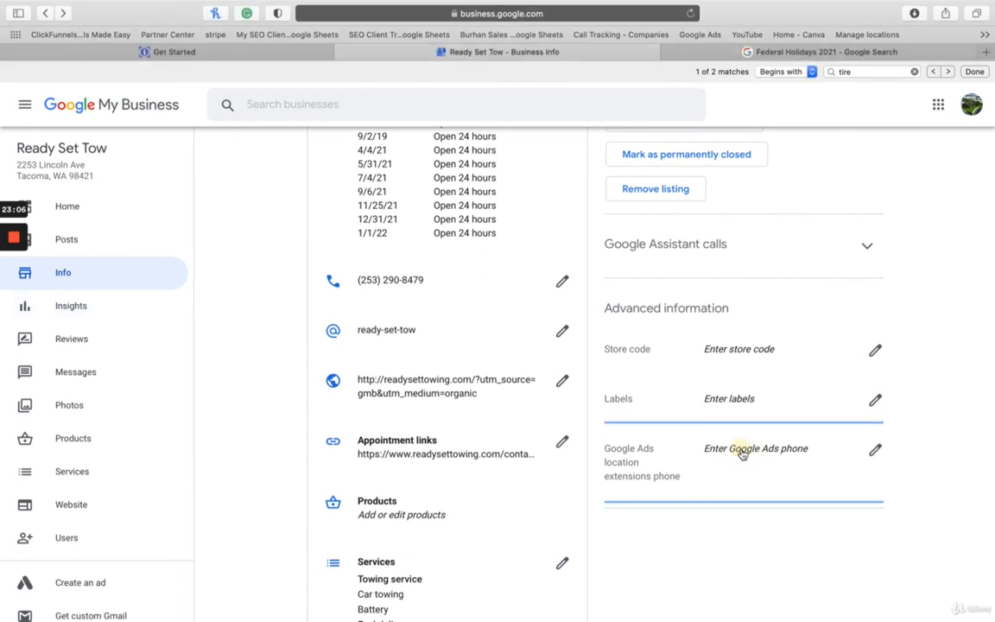
left_click(742, 451)
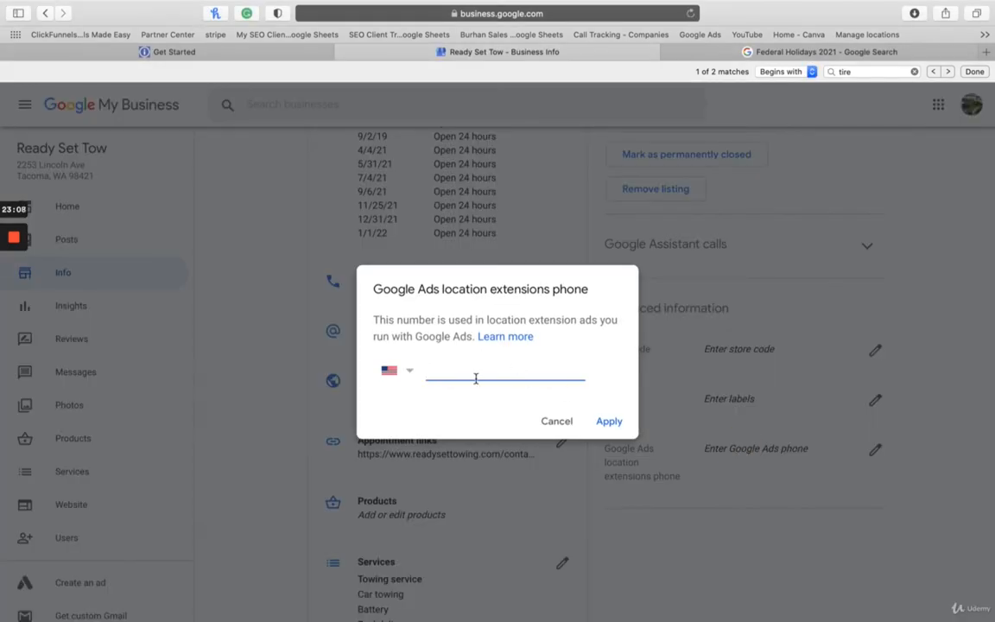
left_click(557, 422)
mouse_move(17, 295)
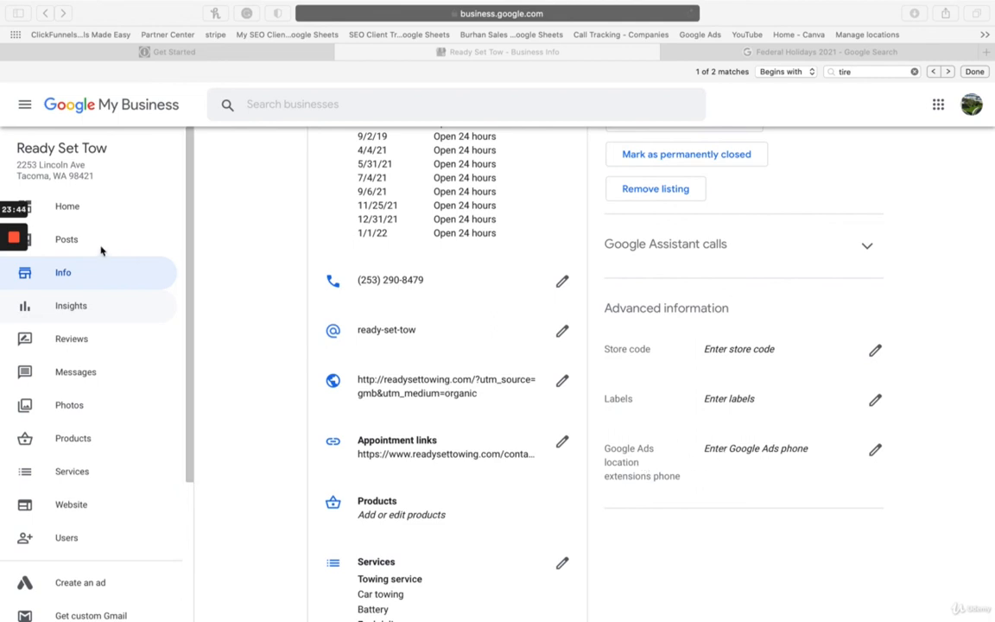
Examine the business profile overview, the advertising section and the options for closing the business or removing the listing.
scroll(44, 311, "up", 3)
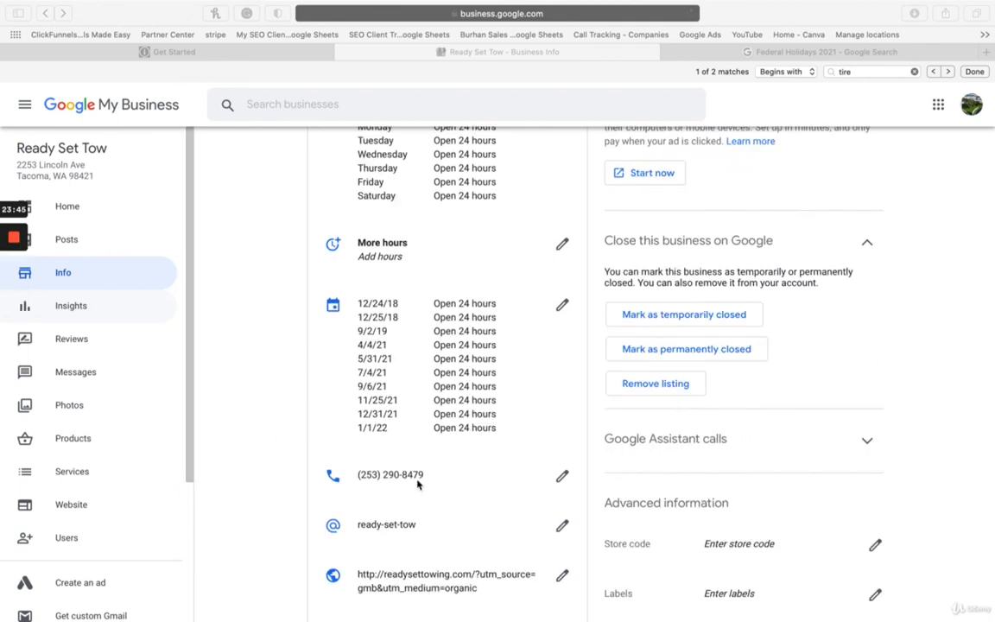
scroll(417, 484, "up", 6)
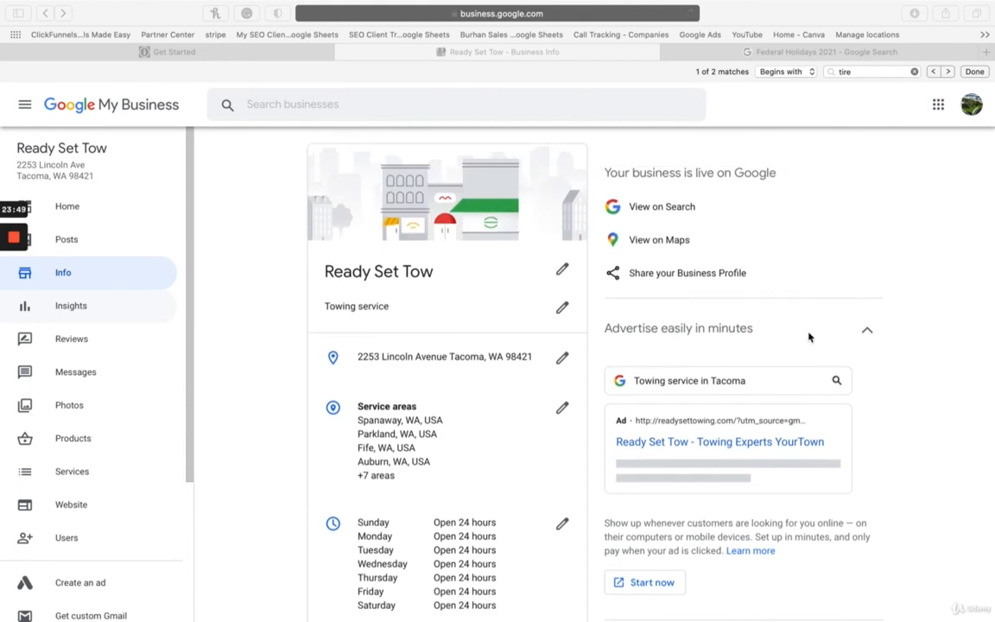
scroll(755, 361, "down", 5)
scroll(754, 361, "down", 2)
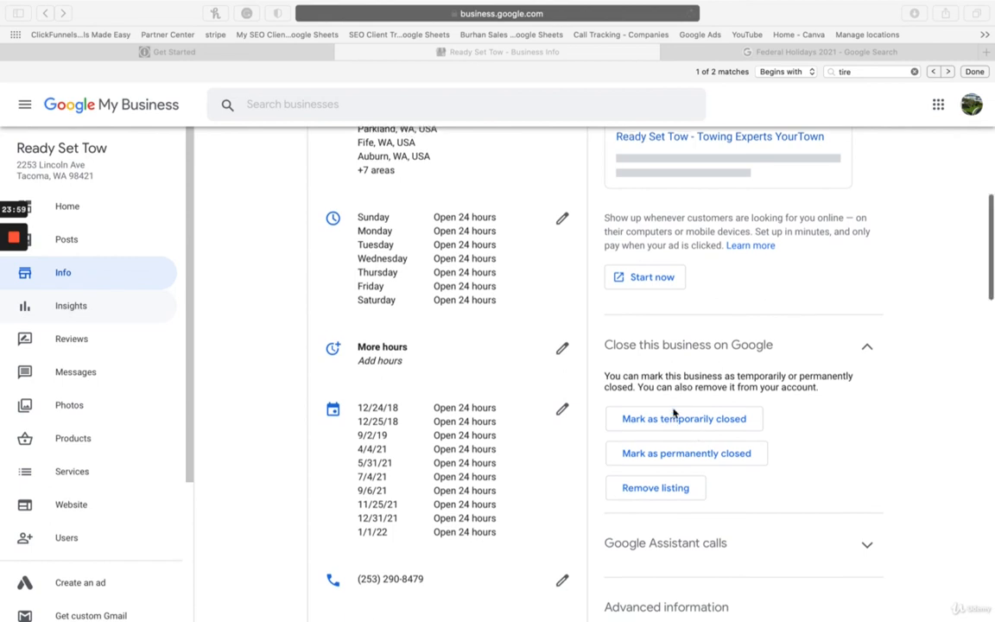
scroll(677, 432, "down", 1)
scroll(679, 448, "down", 3)
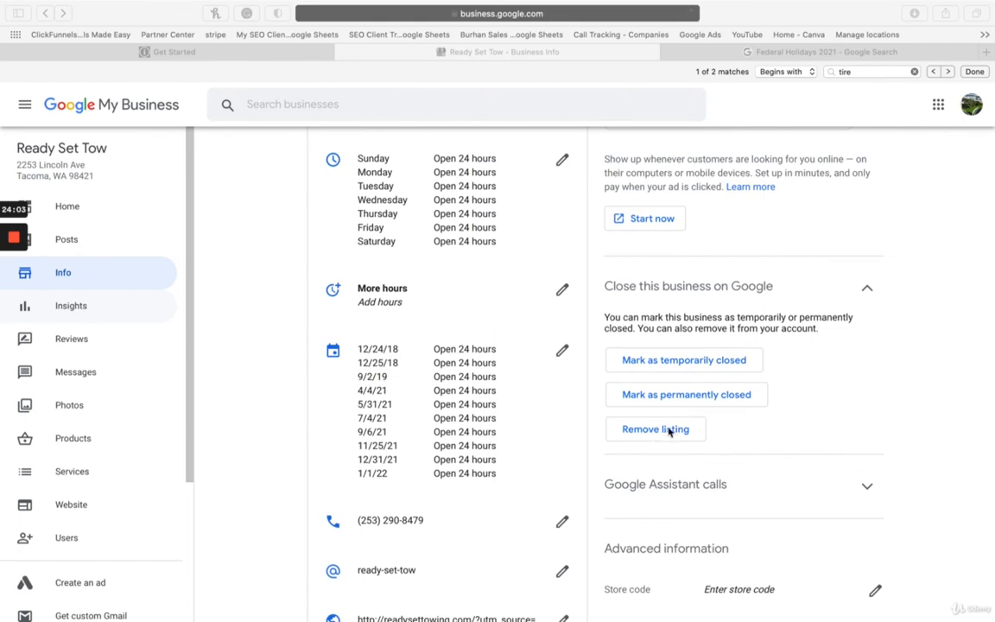
scroll(759, 267, "up", 8)
scroll(759, 267, "up", 2)
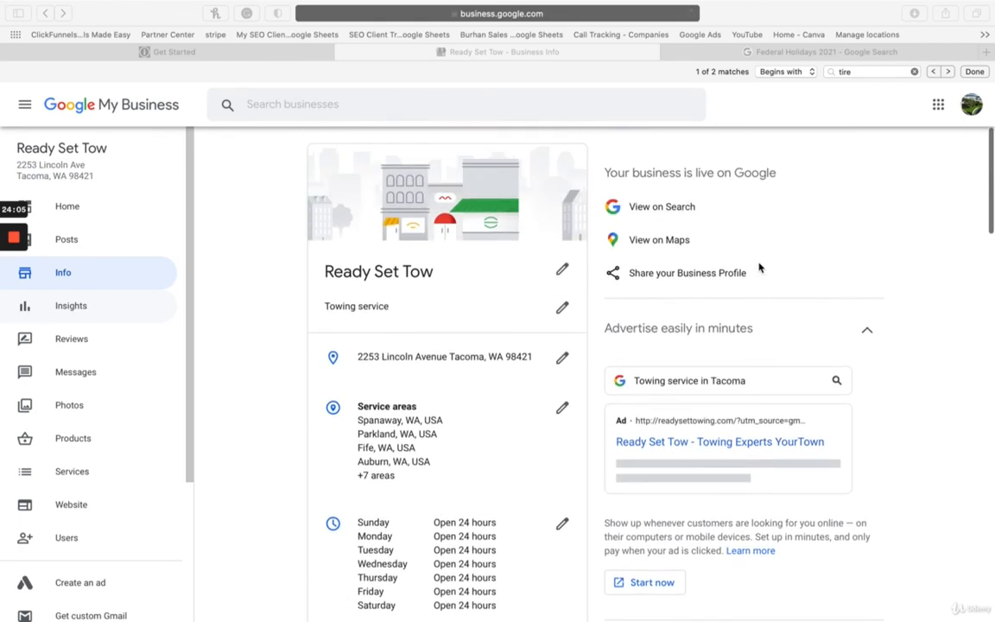
Review the whole info page once more, from contact details and services to the business description and opening date, ending at the business name.
scroll(449, 235, "down", 20)
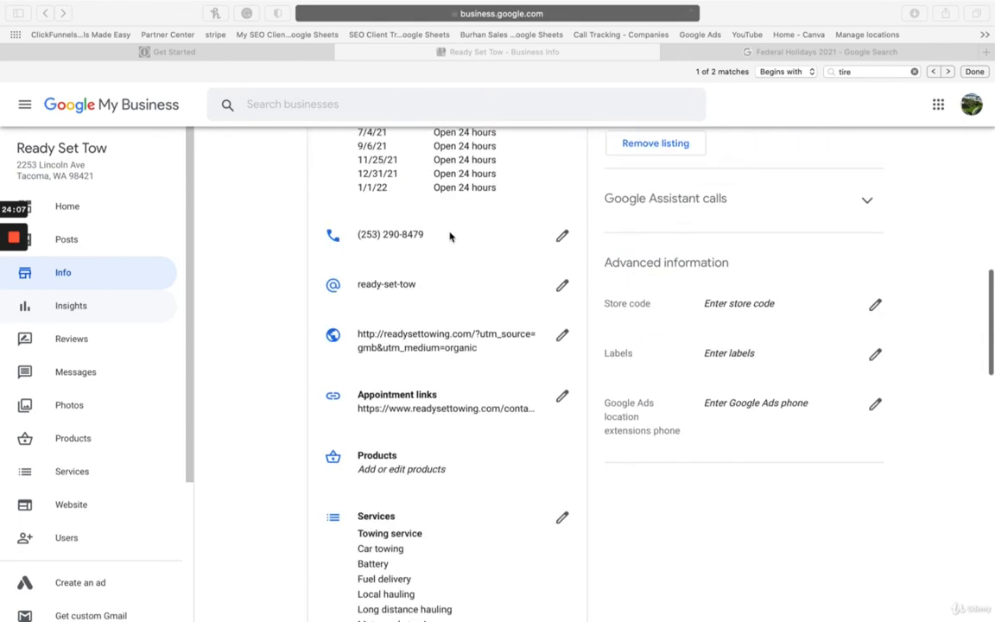
scroll(449, 235, "up", 11)
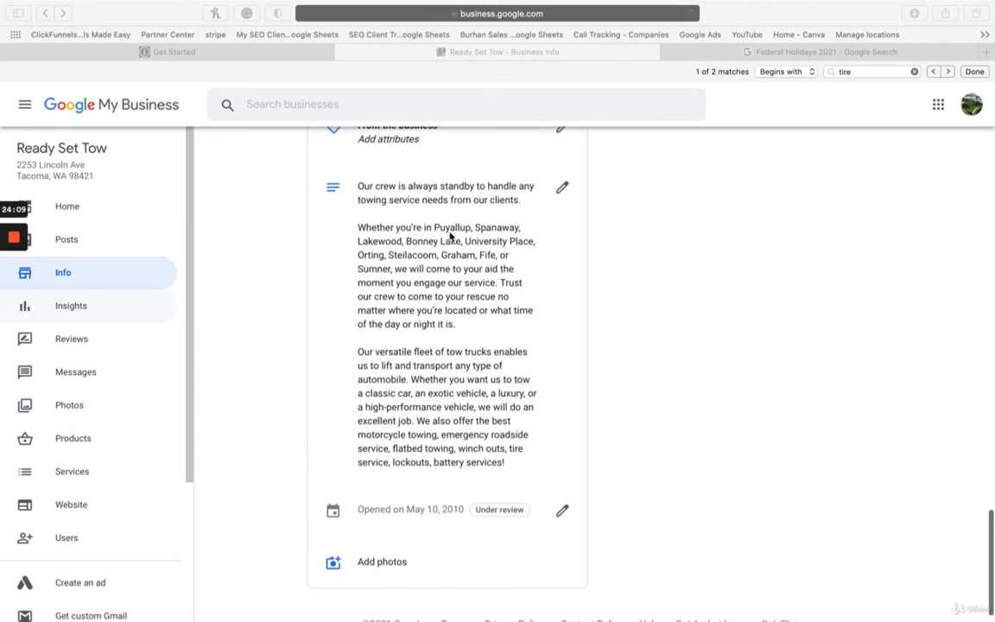
scroll(449, 235, "down", 11)
scroll(449, 234, "up", 3)
scroll(449, 235, "up", 18)
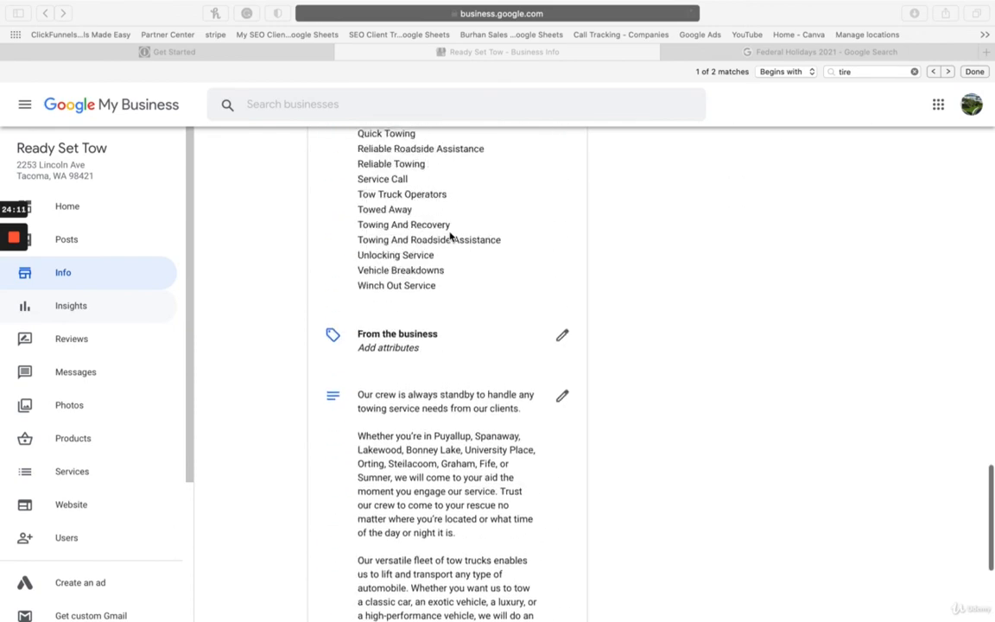
scroll(449, 234, "up", 15)
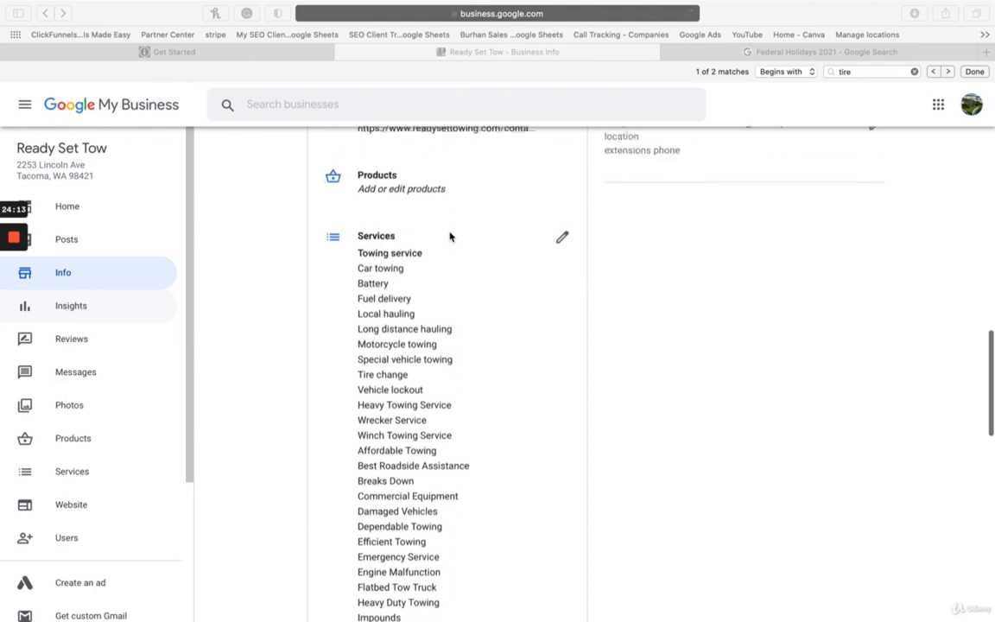
scroll(449, 235, "up", 14)
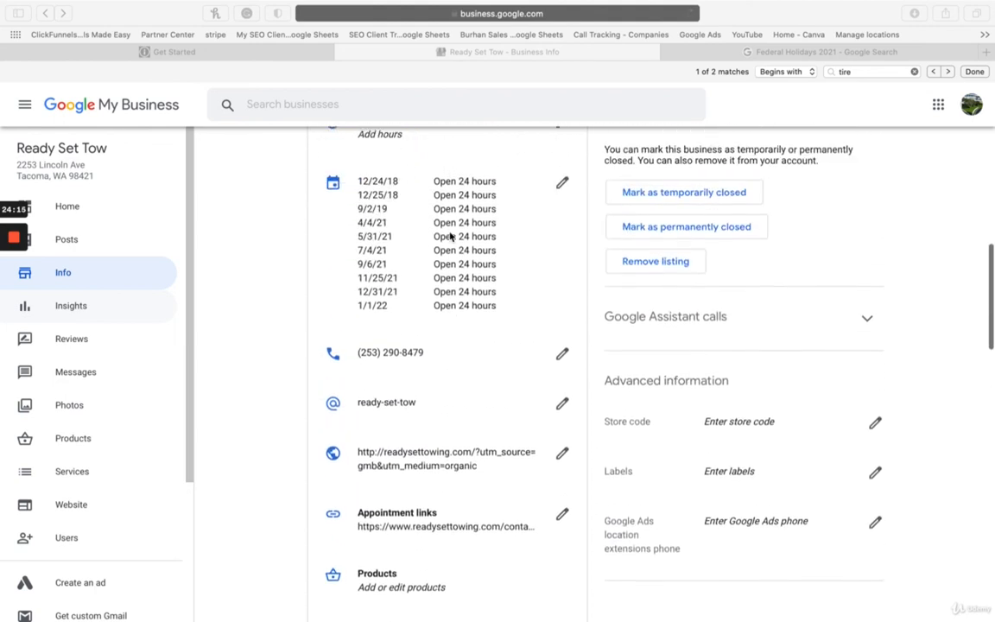
scroll(449, 235, "up", 3)
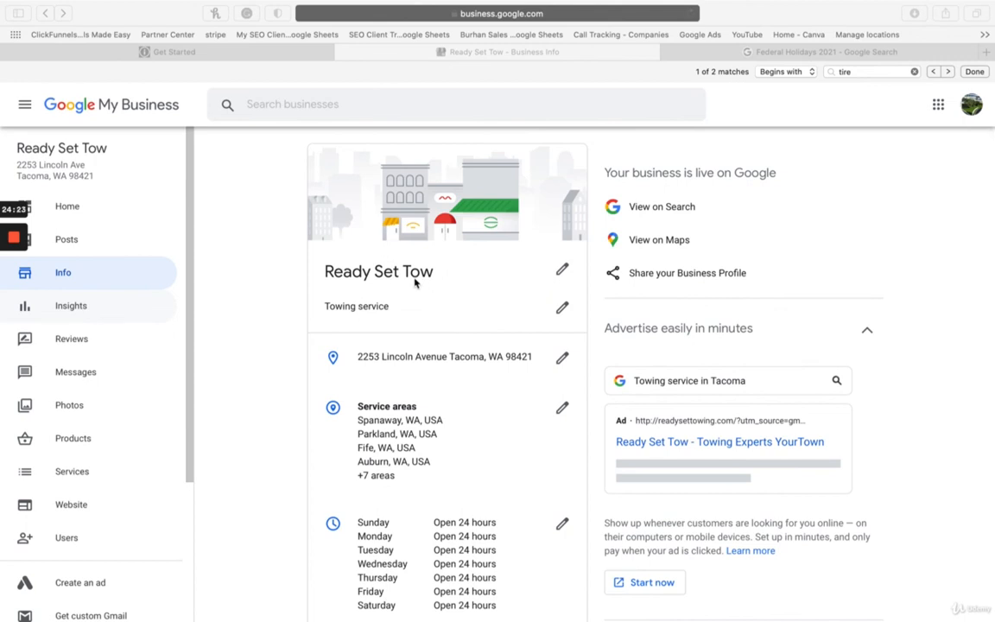
mouse_move(19, 244)
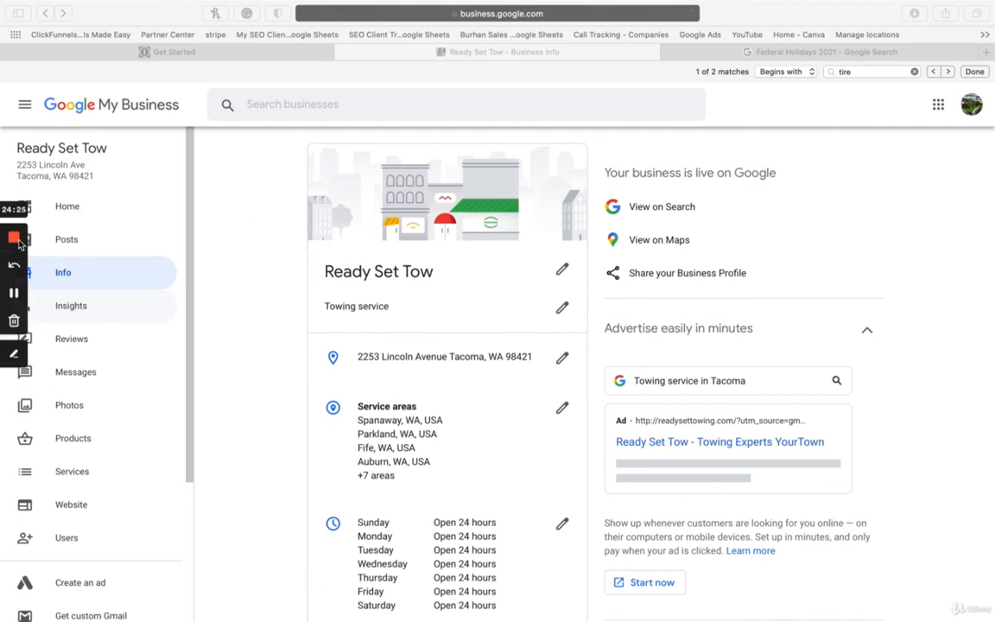